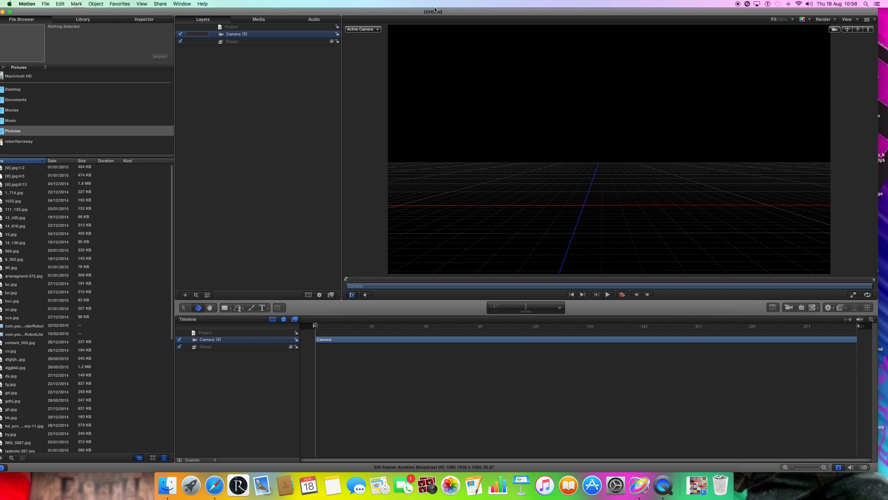
- Move the project window aside to uncover the desktop, and open the "game pic file" folder
drag(487, 13, 315, 1)
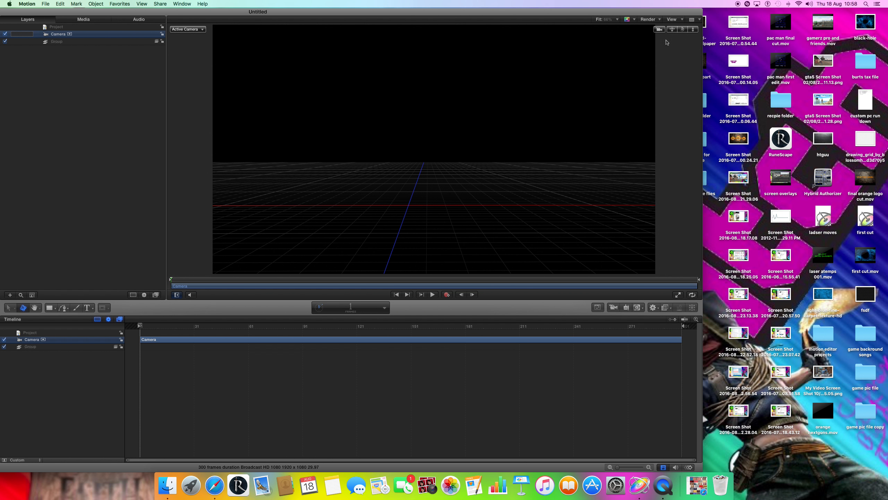
drag(596, 12, 541, 12)
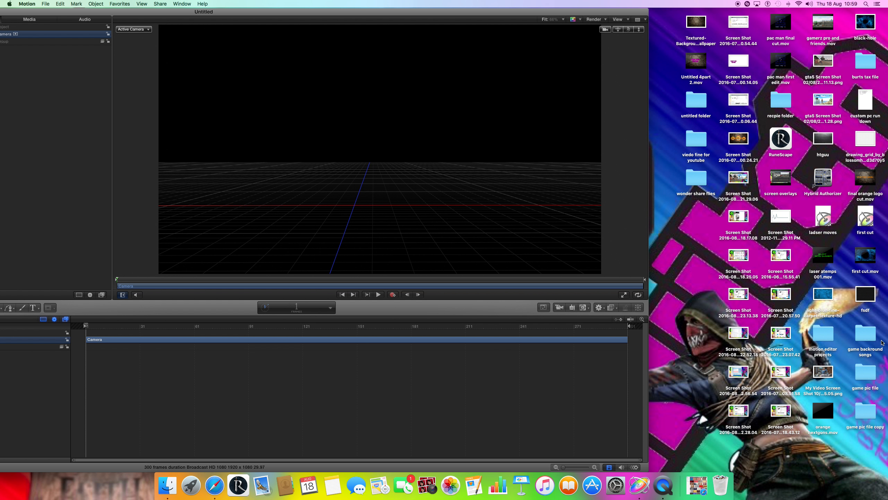
double_click(873, 371)
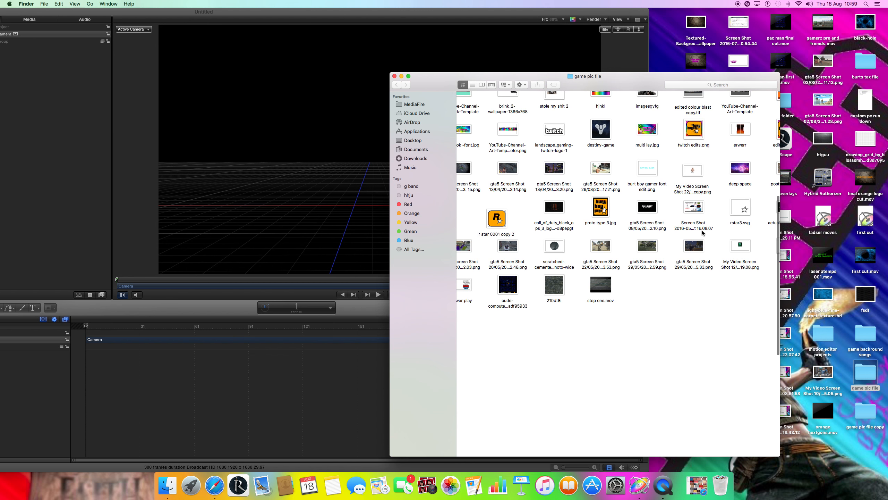
scroll(543, 290, up, 1)
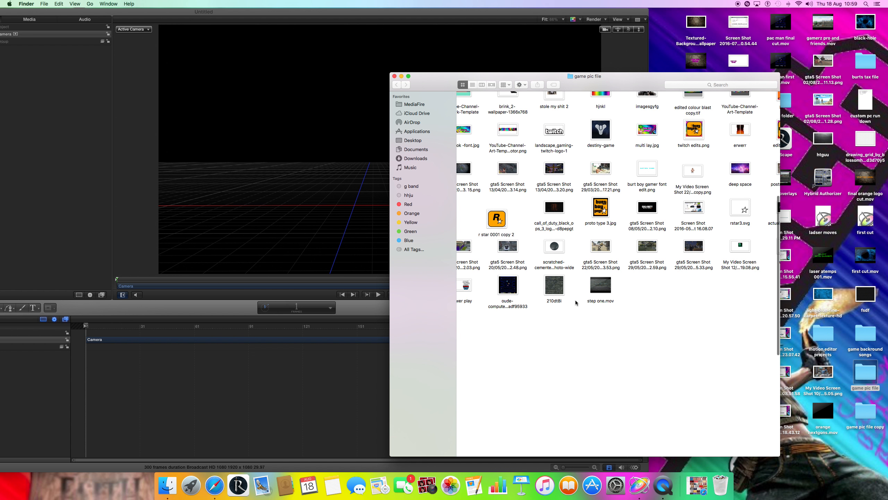
drag(560, 292, 302, 176)
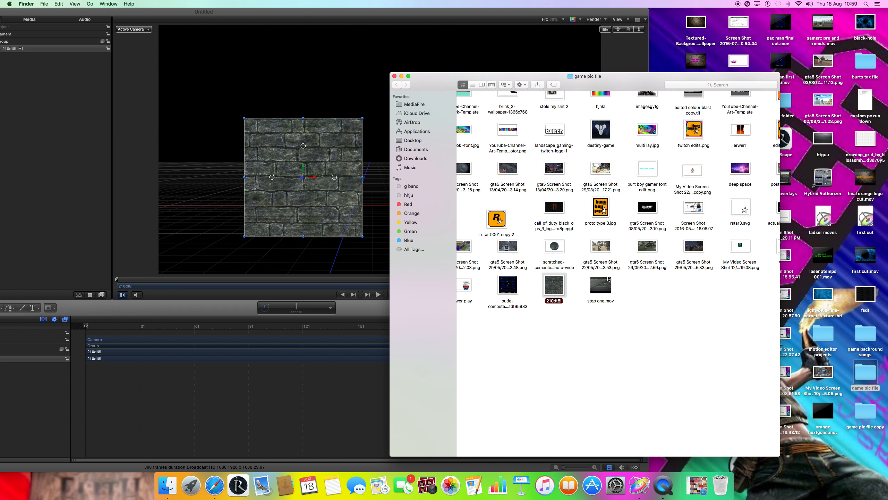
scroll(672, 291, right, 5)
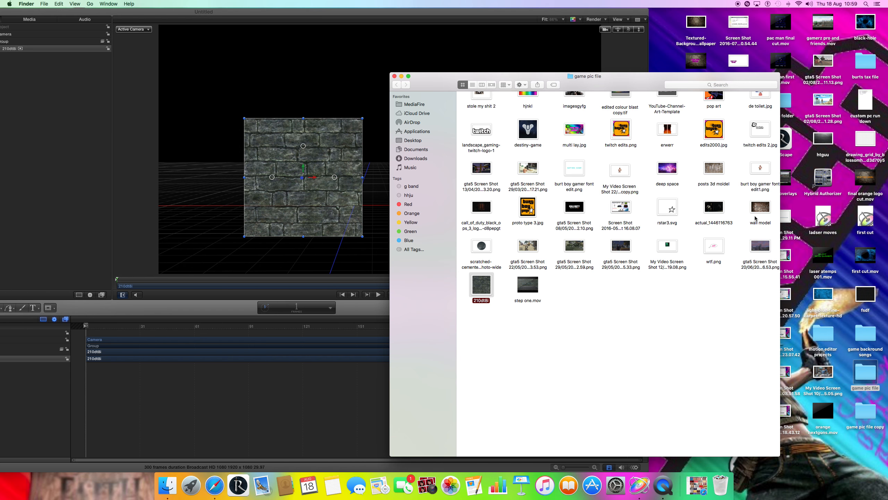
click(345, 142)
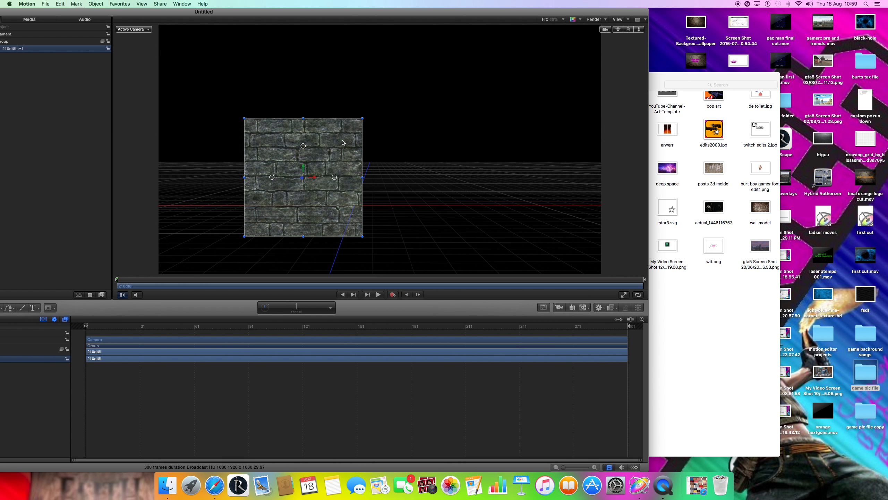
key(Delete)
- Add the "wall model" and "posts 3d moidel" images from the folder to the project, and close the folder
click(738, 287)
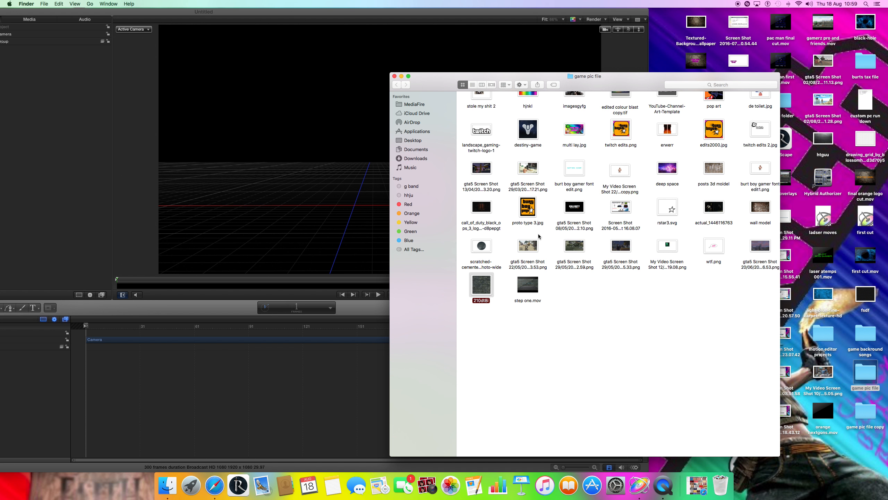
scroll(748, 218, up, 1)
click(760, 213)
drag(763, 212, 348, 154)
drag(711, 178, 302, 159)
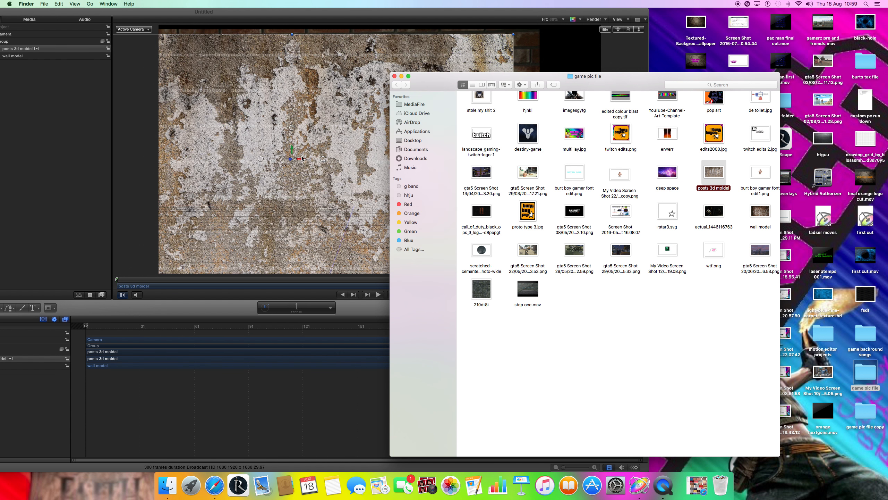
click(395, 76)
drag(393, 15, 630, 16)
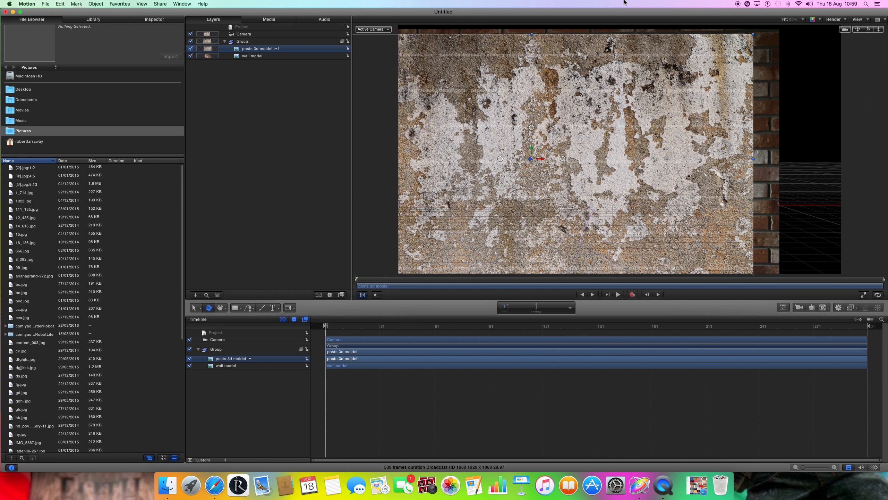
- Shrink the posts image to a small panel at the canvas's right edge, and shift the brick wall image slightly right
drag(695, 132, 716, 150)
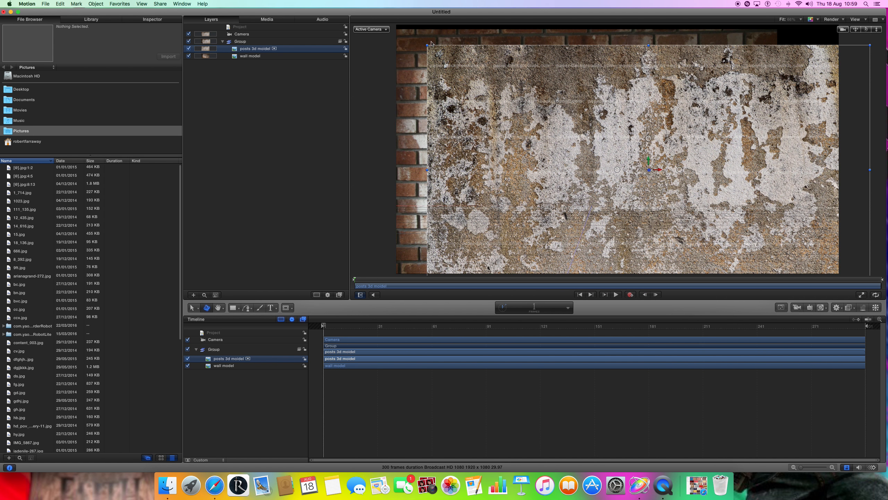
drag(427, 45, 752, 175)
drag(806, 221, 782, 159)
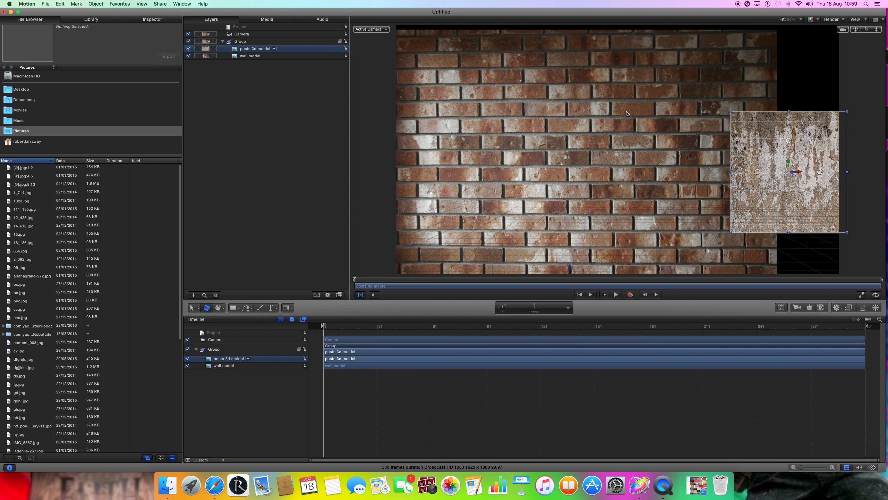
click(658, 111)
drag(658, 111, 656, 110)
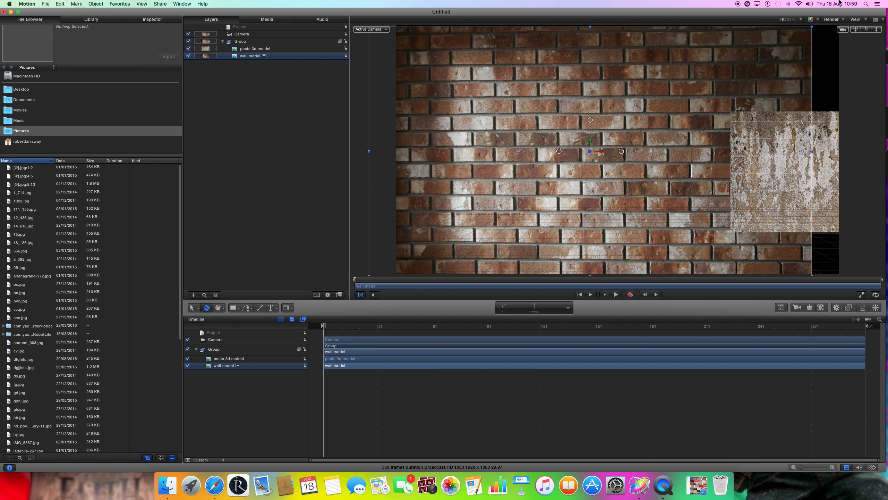
- Set the brick wall image's X position to about 0.6 px, scale to about 69% and X shear to 0°
mouse_move(96, 11)
mouse_down()
mouse_move(122, 11)
mouse_move(107, 10)
mouse_up()
click(102, 20)
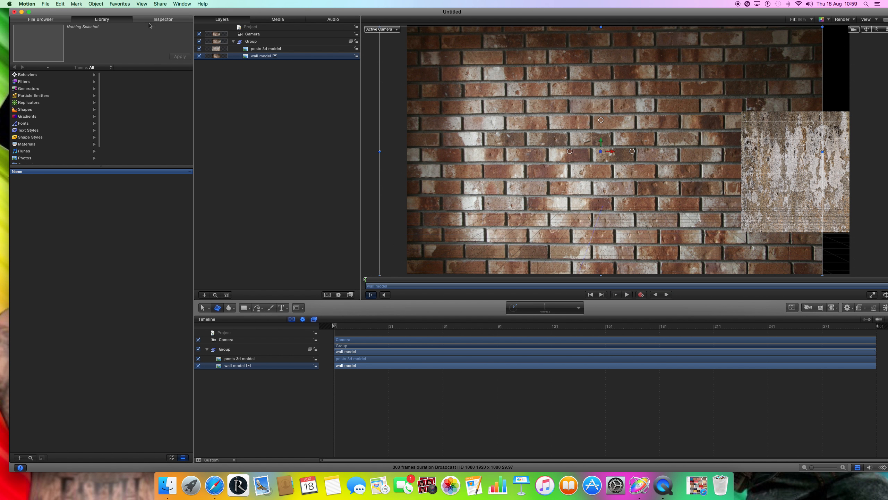
click(163, 19)
click(40, 68)
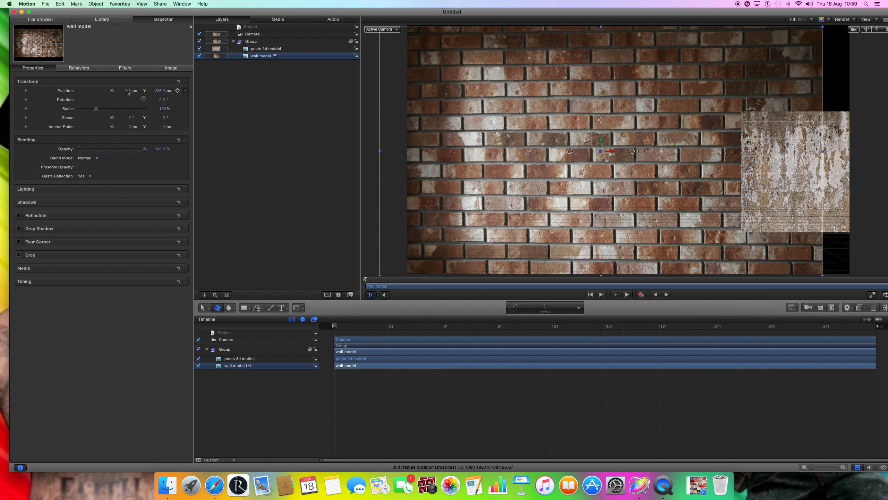
drag(128, 91, 152, 95)
drag(100, 110, 127, 118)
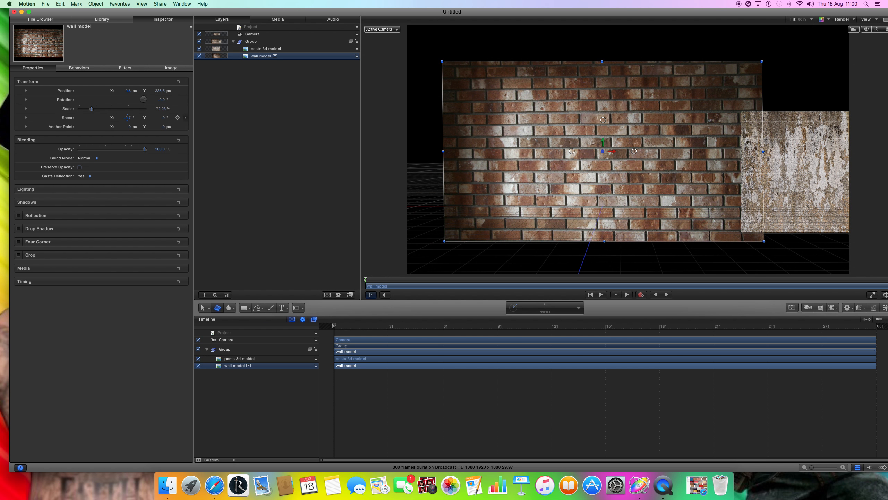
click(131, 120)
text(0)
key(Return)
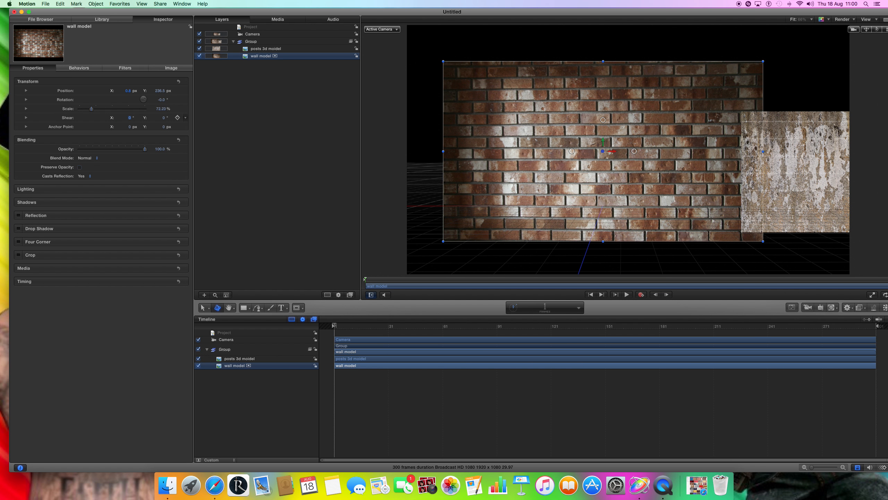
drag(163, 112, 158, 111)
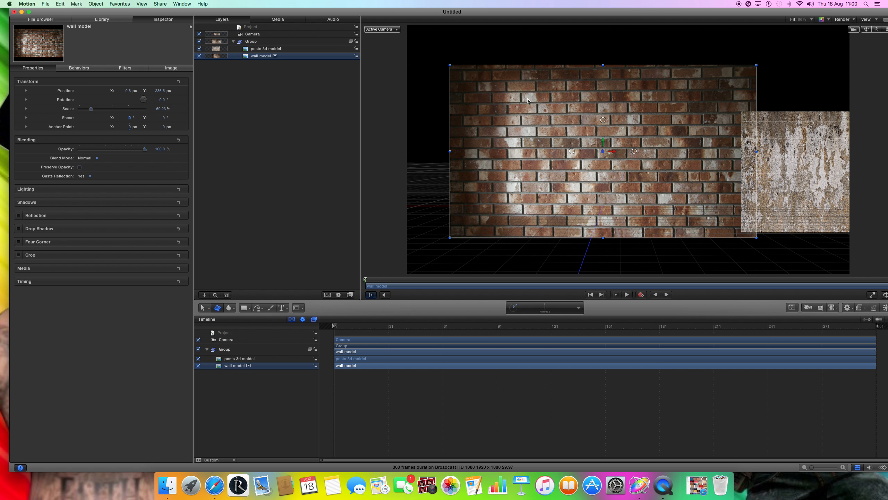
- Move the posts image slightly down, and shrink the brick wall image toward its lower-left corner, clear of the posts image
drag(789, 160, 787, 170)
mouse_move(602, 143)
mouse_down()
mouse_move(615, 126)
mouse_move(613, 140)
mouse_up()
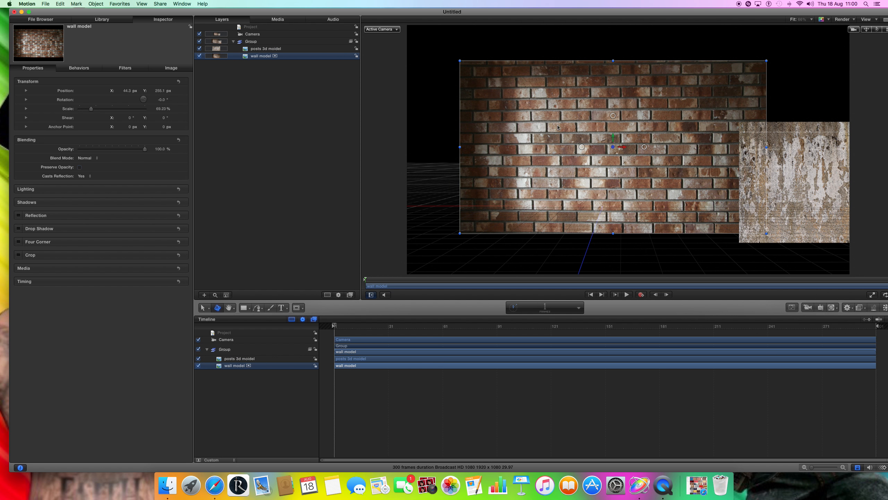
drag(765, 62, 675, 123)
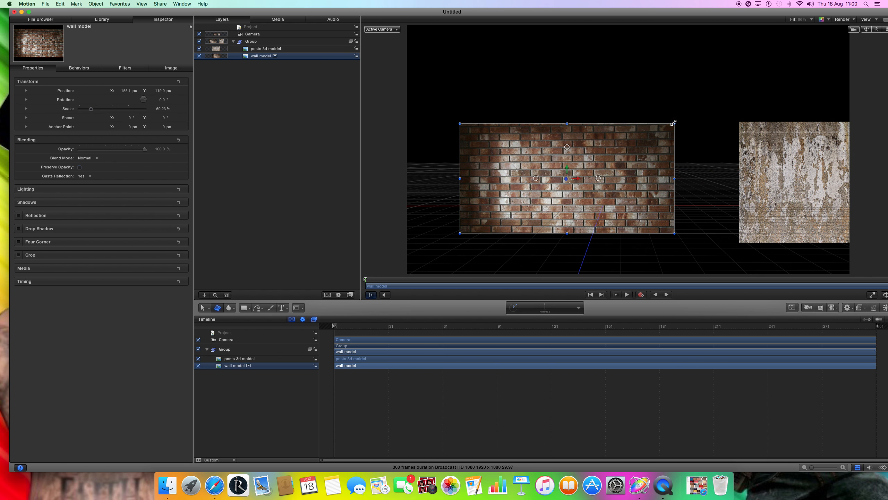
- Move the brick wall up and away from the posts image, to about X -978 px and Y 495 px
drag(812, 12, 804, 12)
mouse_move(853, 31)
mouse_down()
mouse_move(846, 45)
mouse_move(867, 29)
mouse_up()
drag(557, 194, 637, 92)
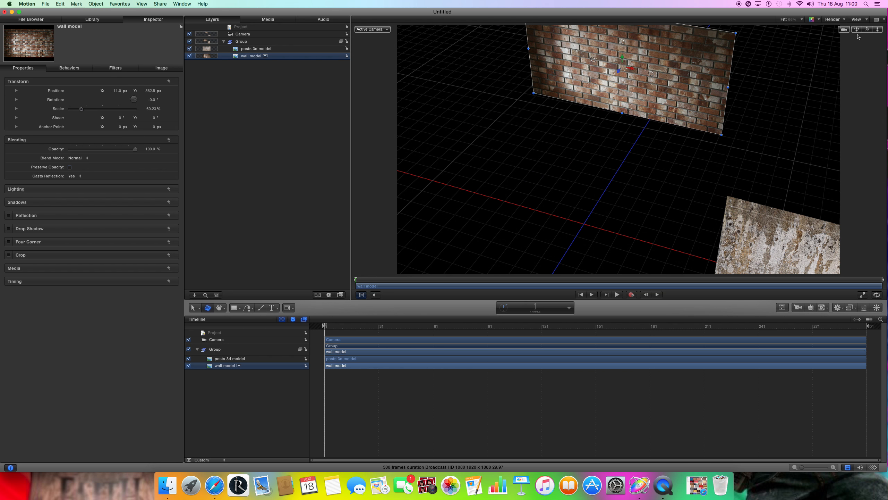
drag(867, 31, 754, 51)
drag(611, 122, 776, 139)
drag(861, 33, 886, 25)
drag(768, 98, 557, 109)
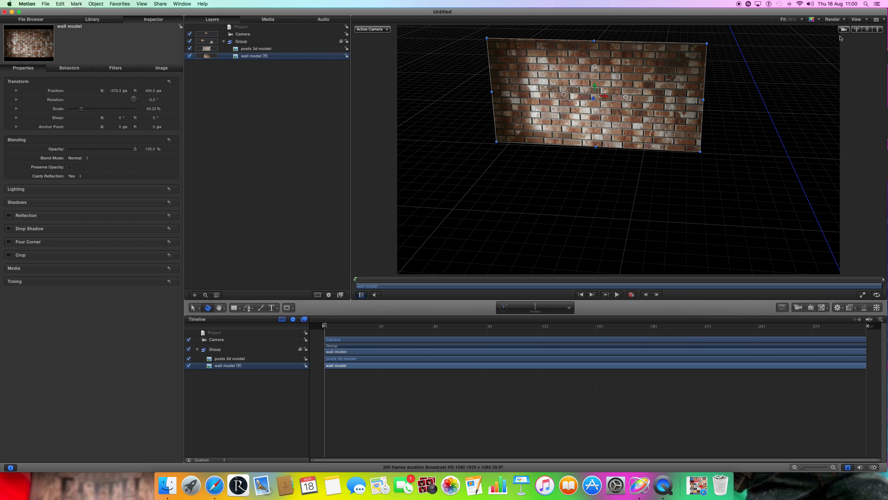
- Lower the brick wall toward the grid's centre, to a Y position of about 236 px
drag(867, 31, 867, 24)
drag(577, 112, 628, 164)
mouse_move(867, 30)
mouse_down()
mouse_move(867, 22)
mouse_move(867, 39)
mouse_up()
drag(616, 170, 616, 175)
drag(868, 29, 809, 35)
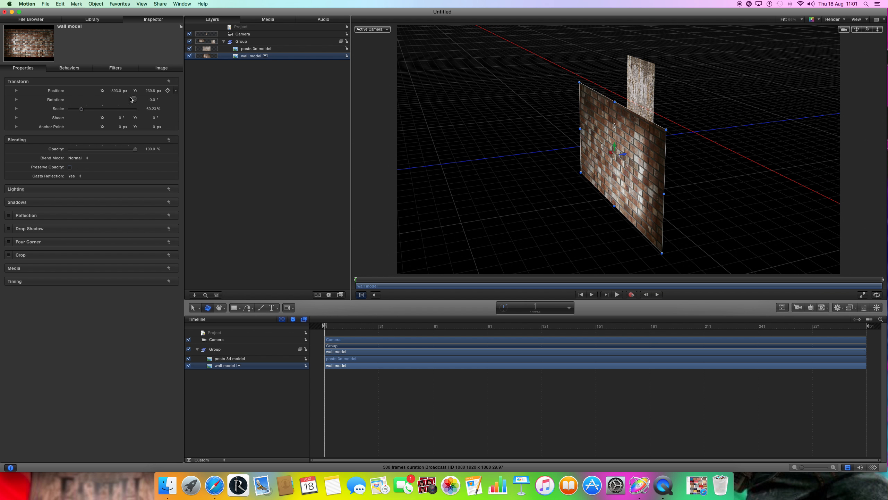
- Fine-tune the brick wall's X position, and widen the wall slightly by moving one side edge outward
drag(116, 90, 115, 90)
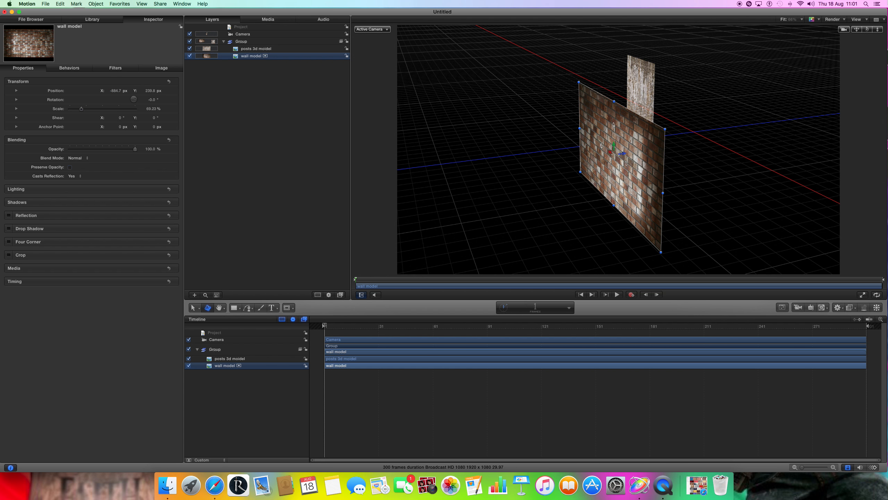
drag(867, 29, 867, 30)
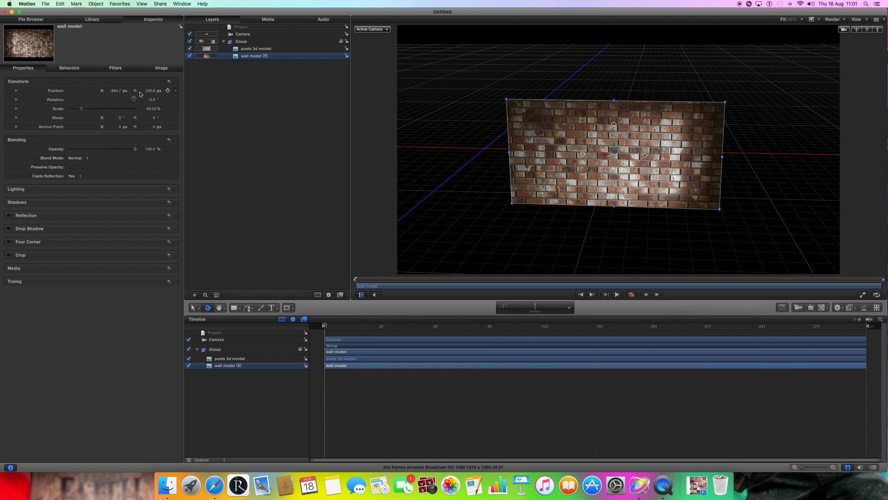
drag(122, 90, 117, 92)
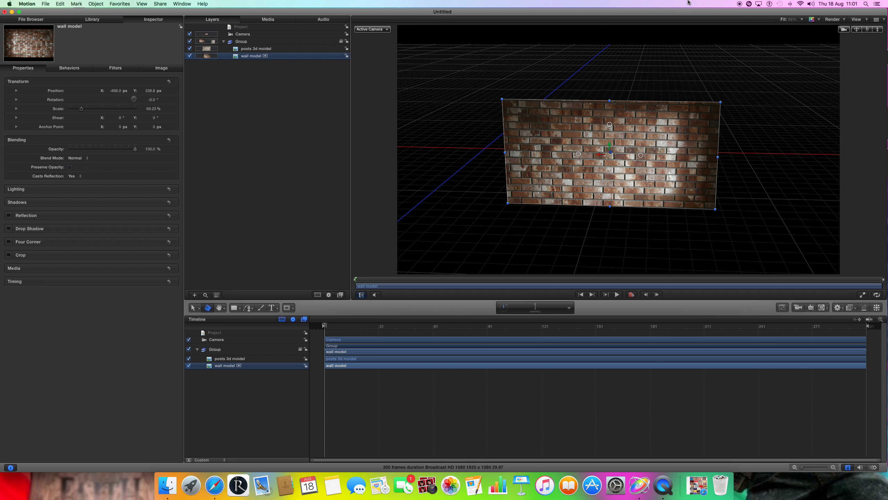
drag(868, 30, 798, 37)
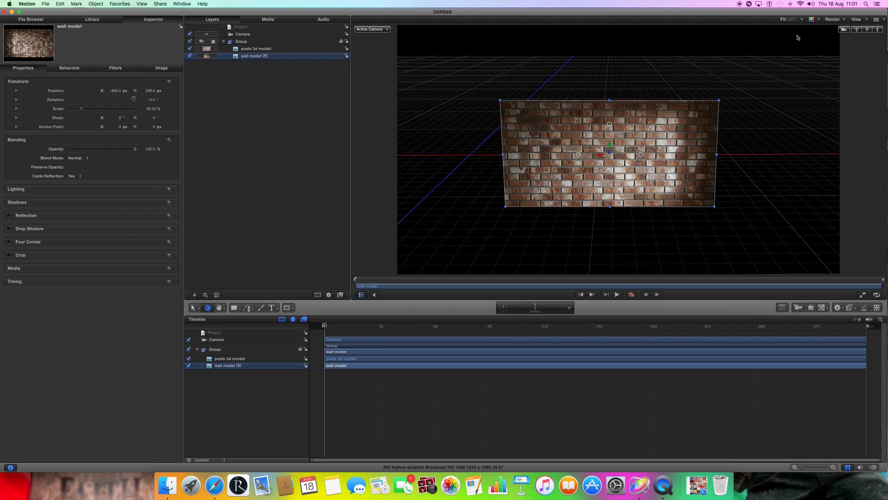
drag(717, 154, 724, 155)
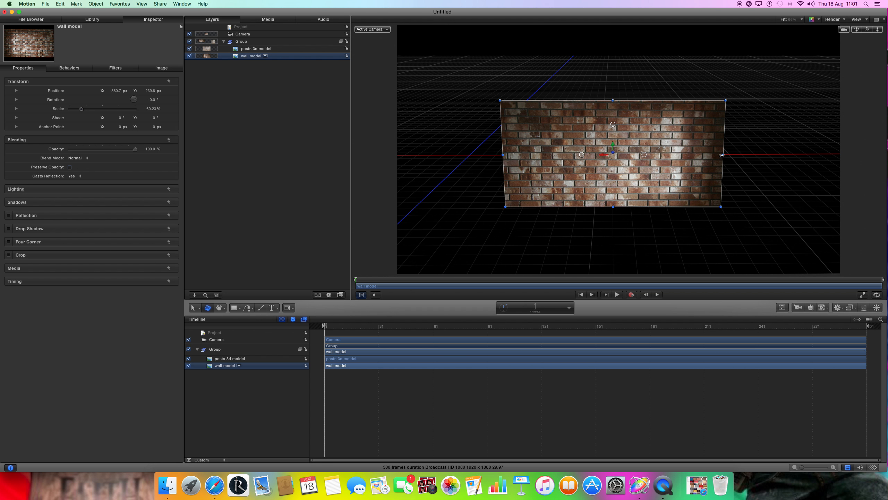
- Orbit and pull back the camera so that it faces the selected brick wall head-on with space around it
drag(869, 30, 846, 33)
click(773, 234)
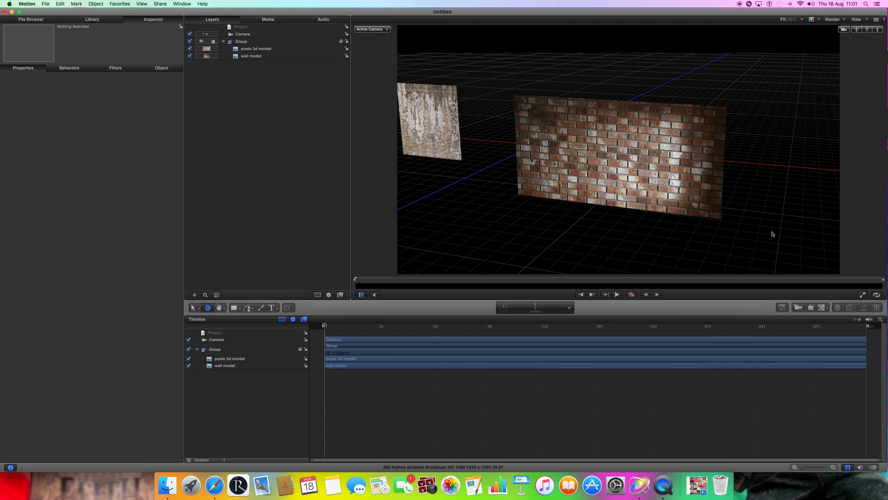
click(681, 178)
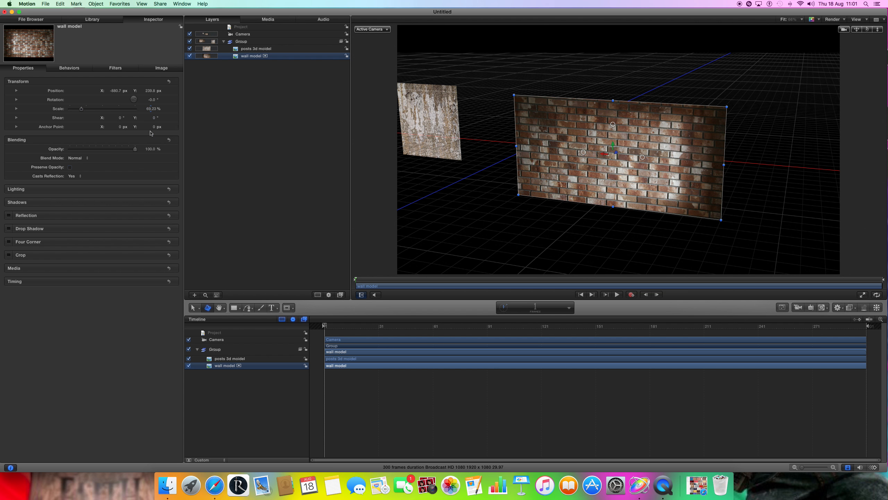
double_click(868, 31)
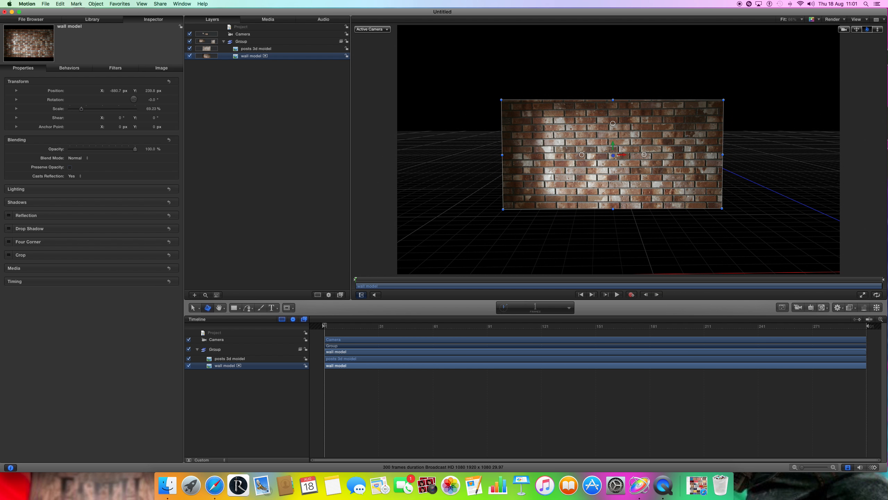
mouse_move(856, 29)
mouse_down()
mouse_move(855, 45)
mouse_move(877, 35)
mouse_move(877, 51)
mouse_move(862, 35)
mouse_up()
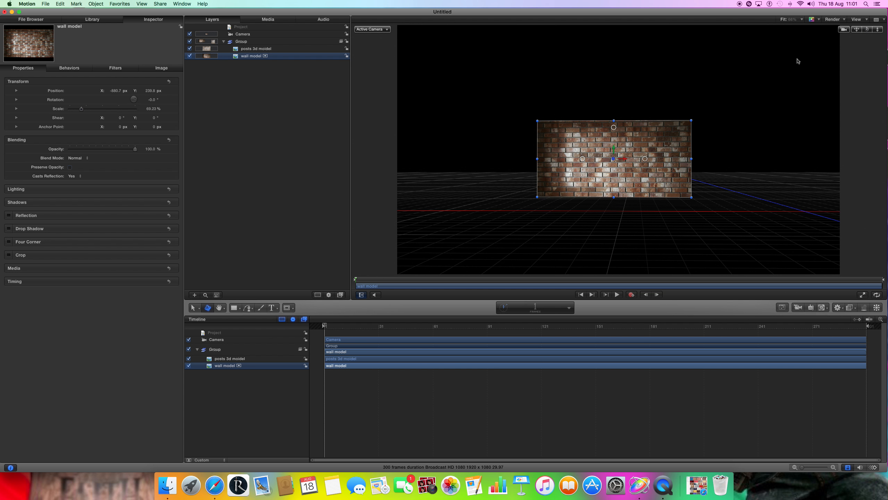
drag(867, 30, 864, 31)
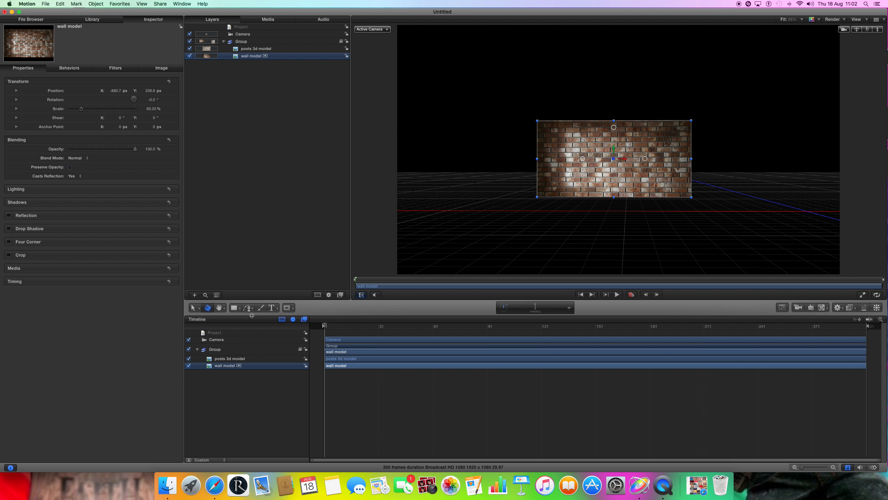
click(235, 308)
drag(494, 76, 750, 249)
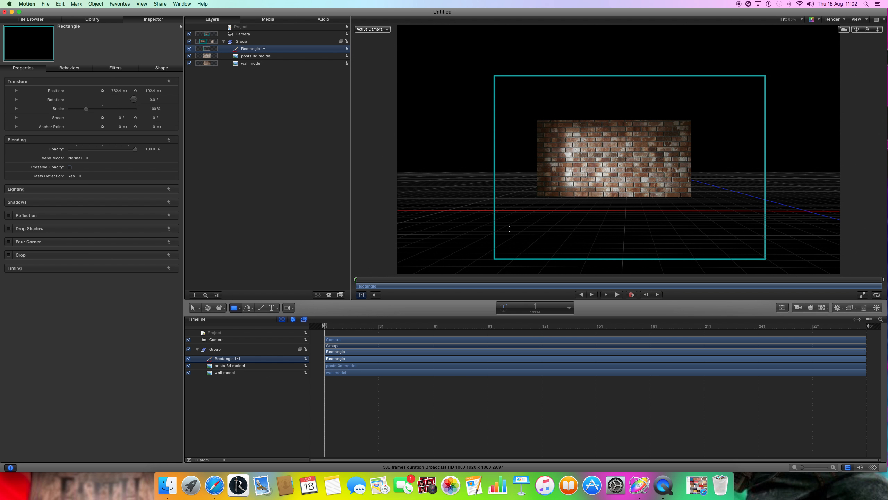
right_click(244, 362)
click(259, 379)
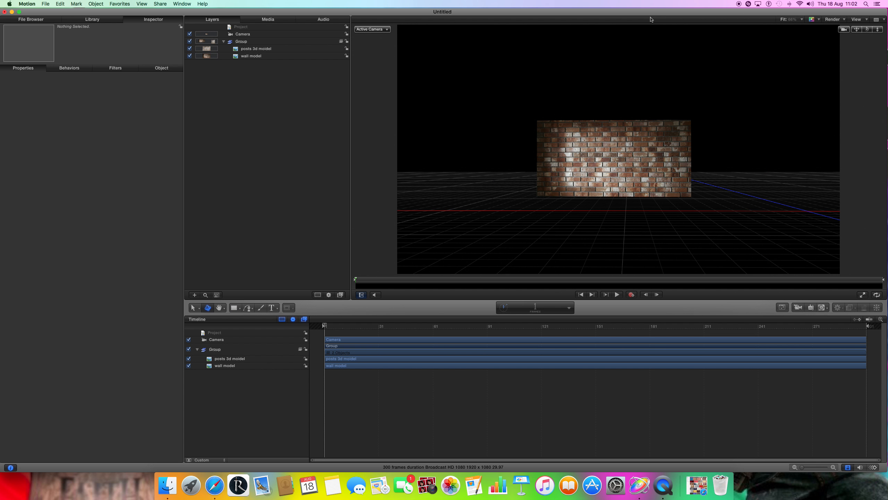
- Rotate the brick wall slightly about its vertical axis until it runs parallel to the grid lines, checking its alignment from overhead
click(573, 152)
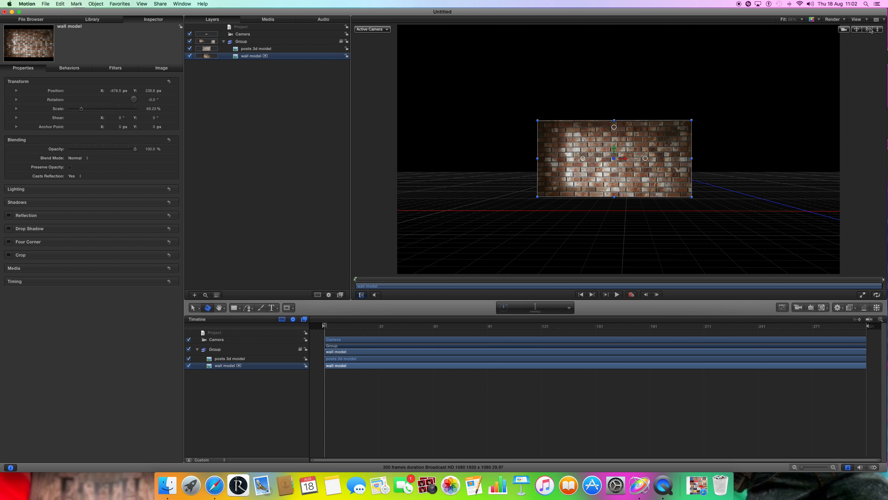
drag(868, 30, 868, 38)
drag(583, 158, 587, 161)
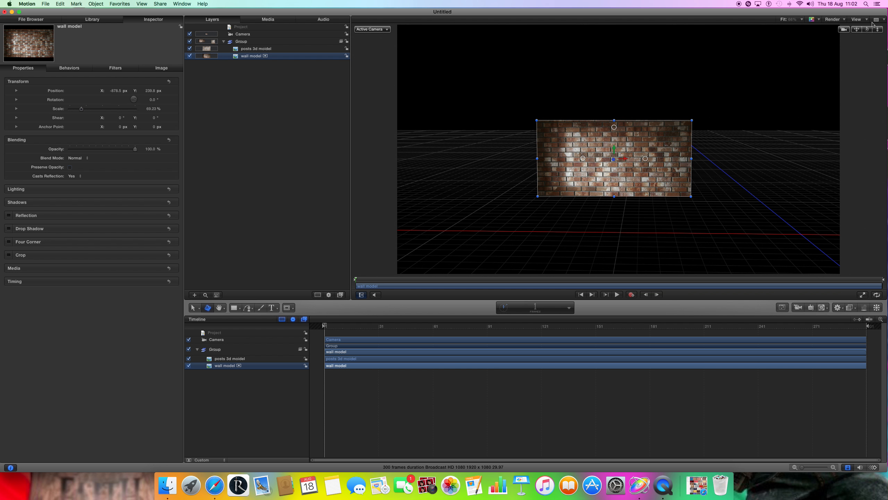
drag(868, 28, 865, 60)
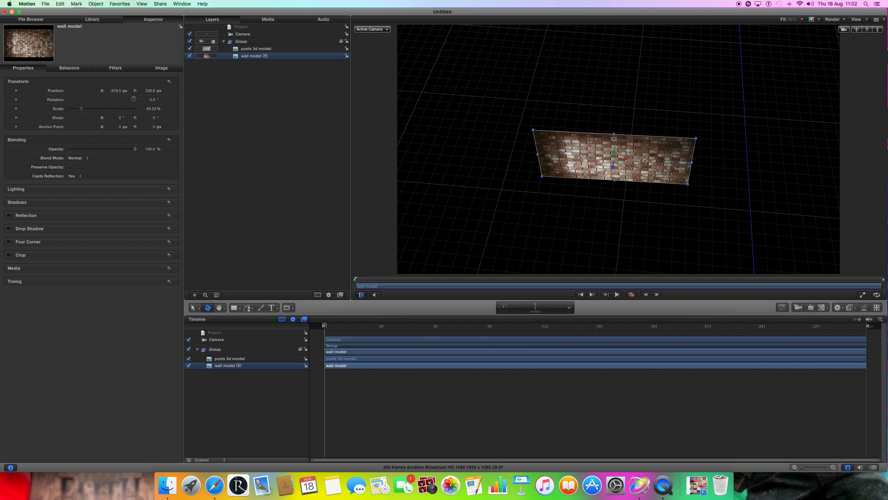
drag(584, 157, 584, 158)
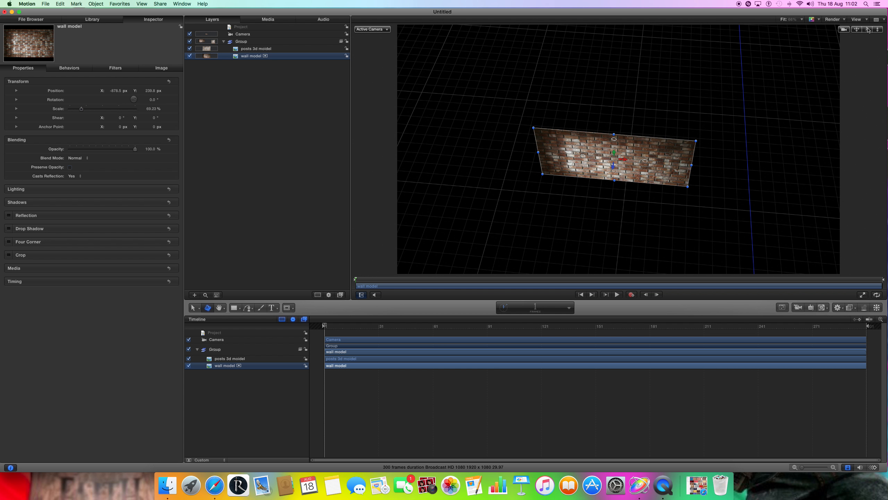
drag(869, 31, 868, 60)
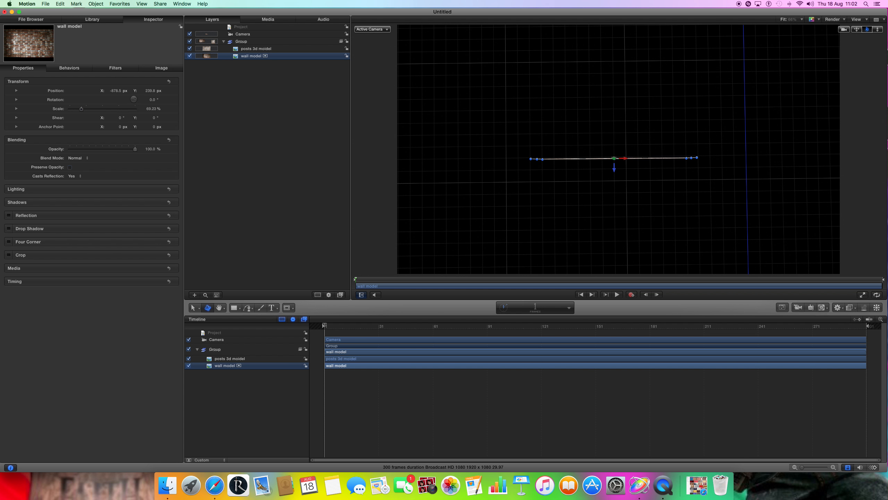
drag(869, 60, 869, 60)
mouse_move(867, 32)
mouse_down()
mouse_move(867, 88)
mouse_move(867, 35)
mouse_move(867, 42)
mouse_up()
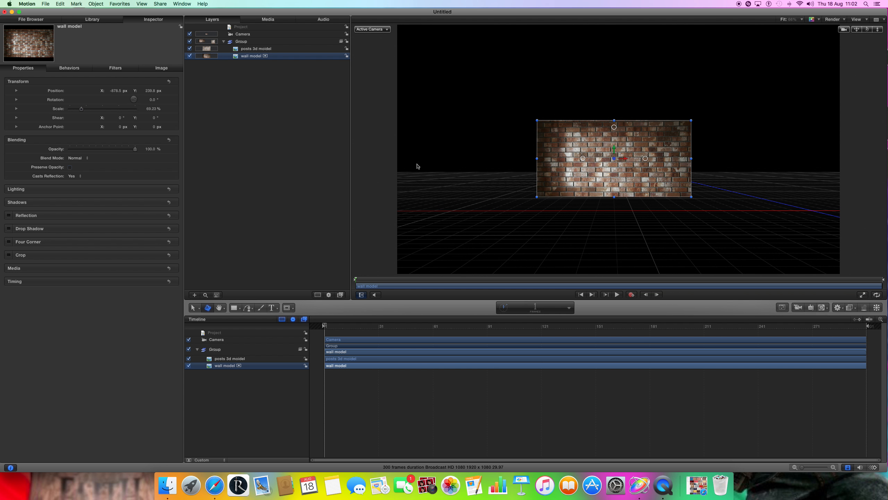
- Duplicate the brick wall and place the copy above and to the left of the original
right_click(595, 149)
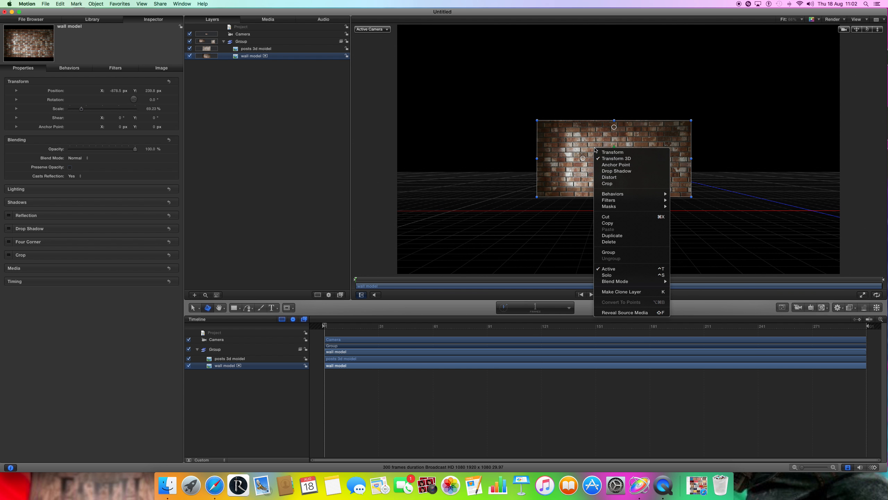
click(612, 235)
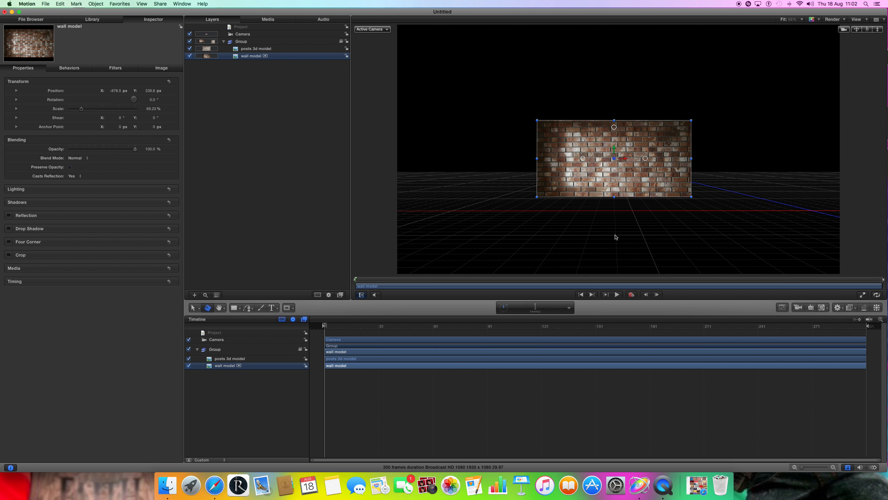
drag(569, 168, 478, 140)
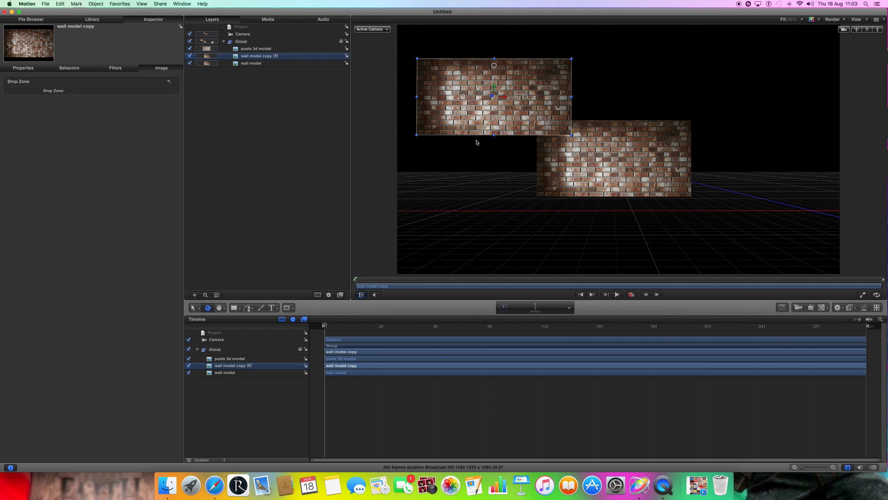
- Duplicate the original brick wall again and place this second copy above and to the right of it
click(588, 169)
right_click(588, 169)
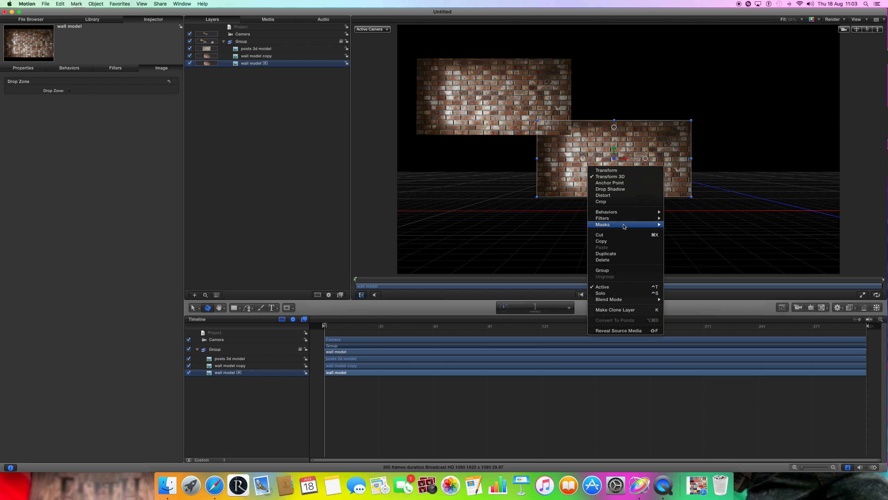
click(617, 256)
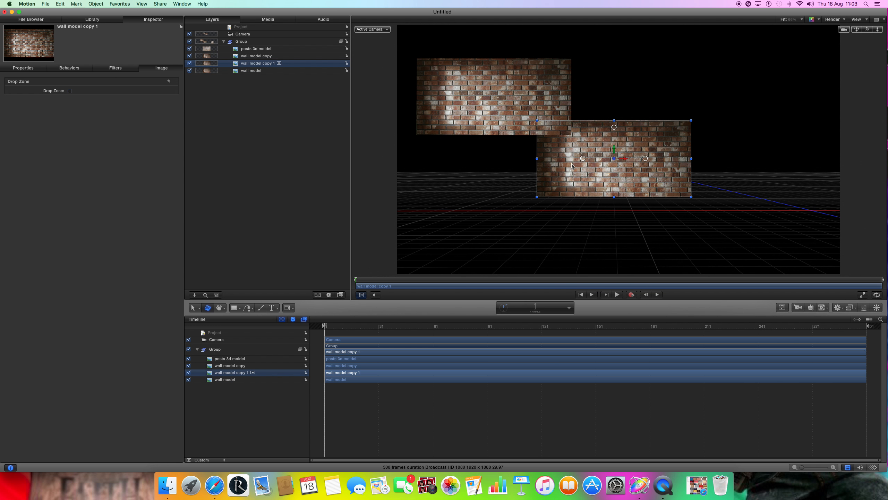
drag(572, 163, 690, 80)
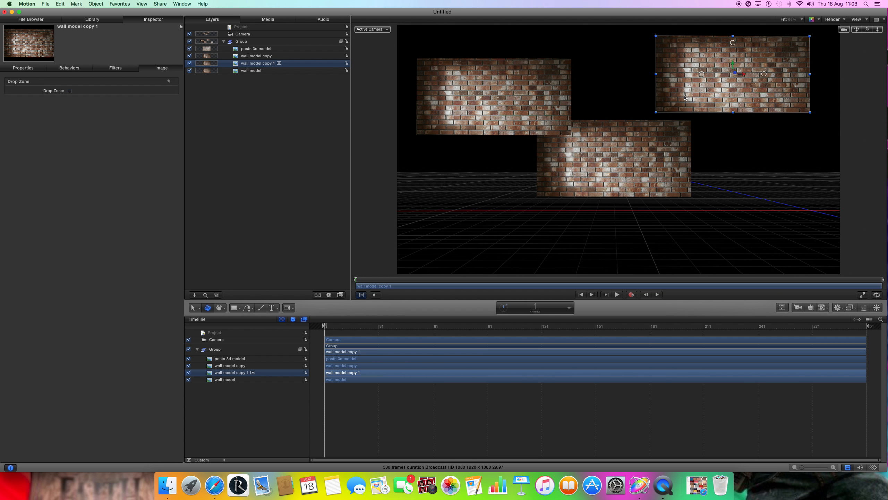
click(532, 91)
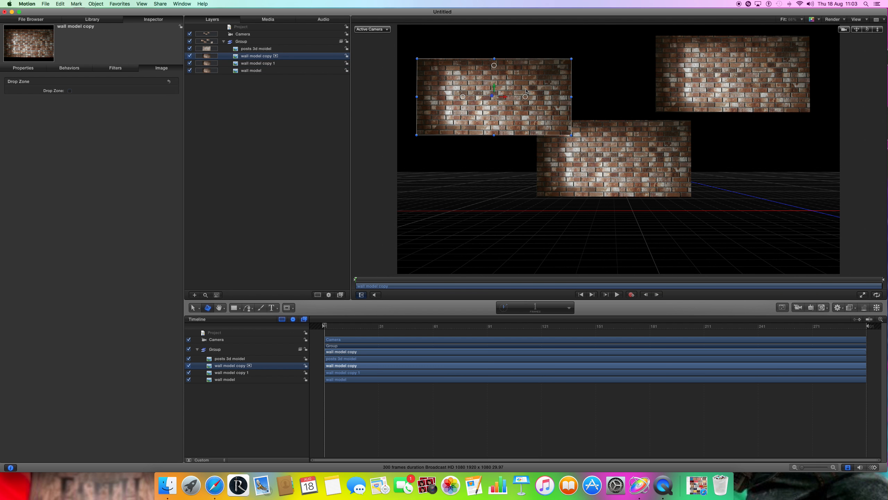
- Lock the original wall model layer so that it cannot be moved accidentally
click(567, 190)
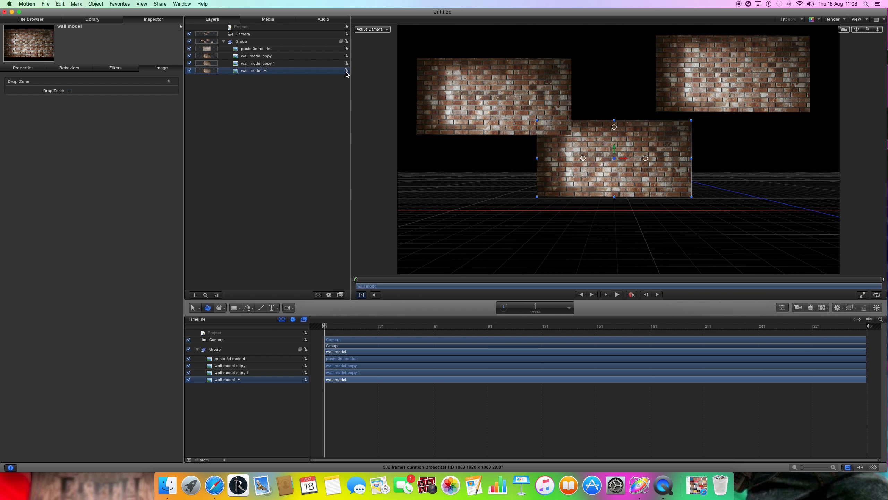
click(347, 71)
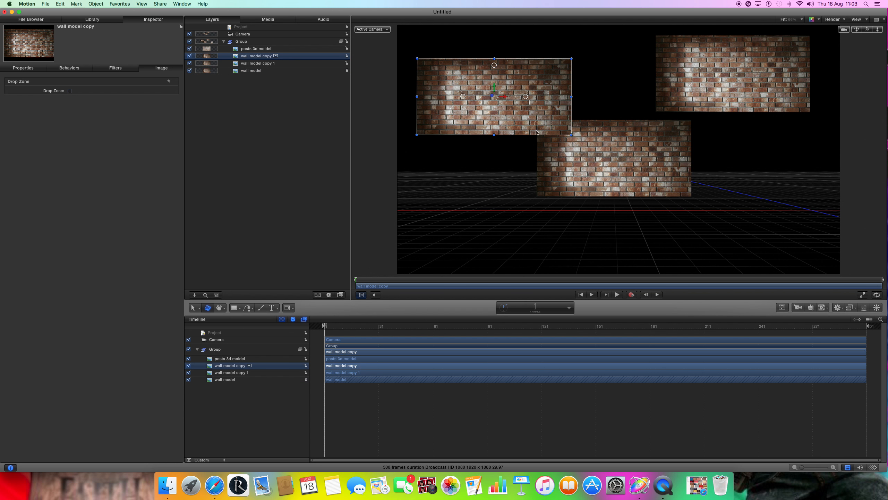
click(703, 70)
click(650, 137)
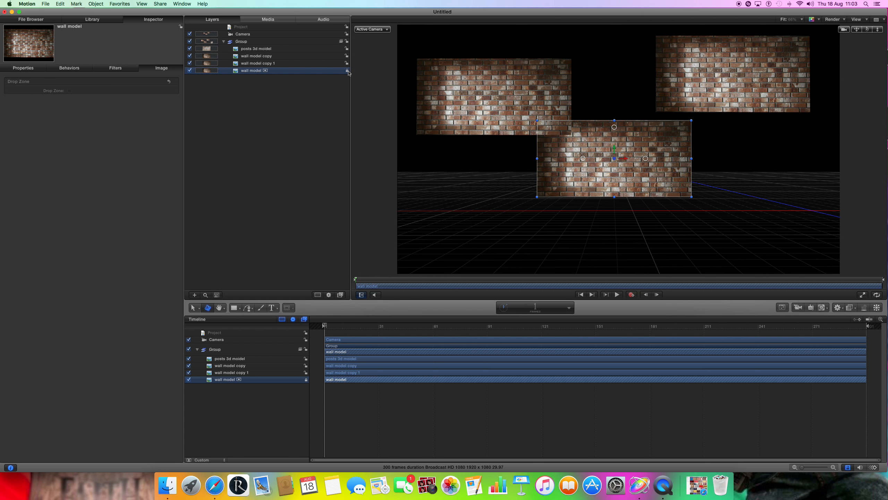
- Move the first wall copy away from the original wall and turn it about its vertical axis to form a side wall
scroll(637, 200, up, 3)
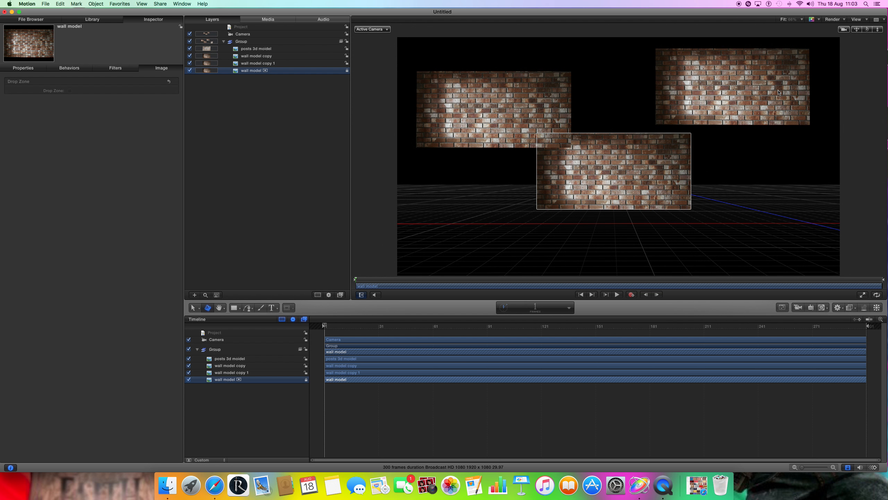
mouse_move(867, 29)
mouse_down()
mouse_move(836, 50)
mouse_move(868, 31)
mouse_up()
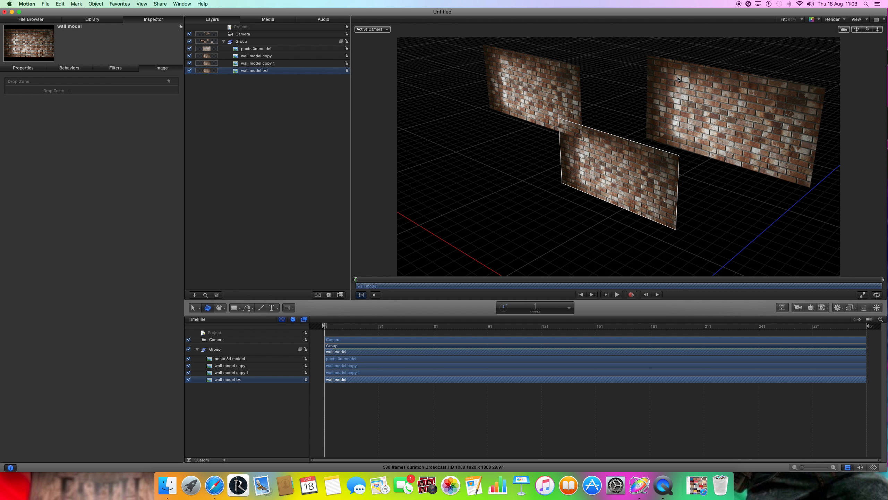
drag(524, 76, 457, 96)
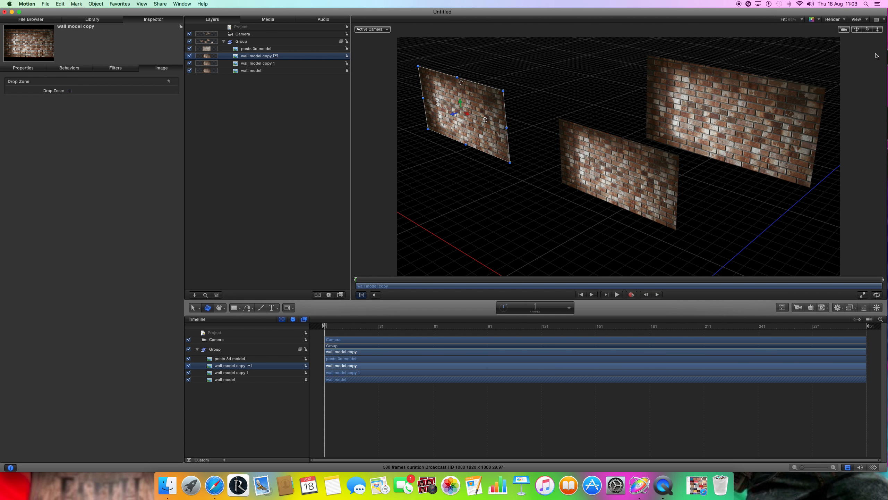
drag(867, 32, 871, 32)
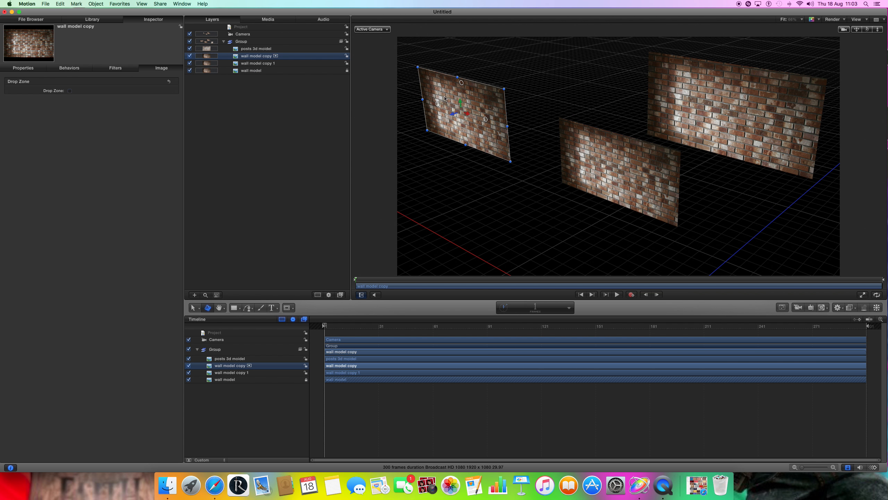
drag(437, 103, 431, 134)
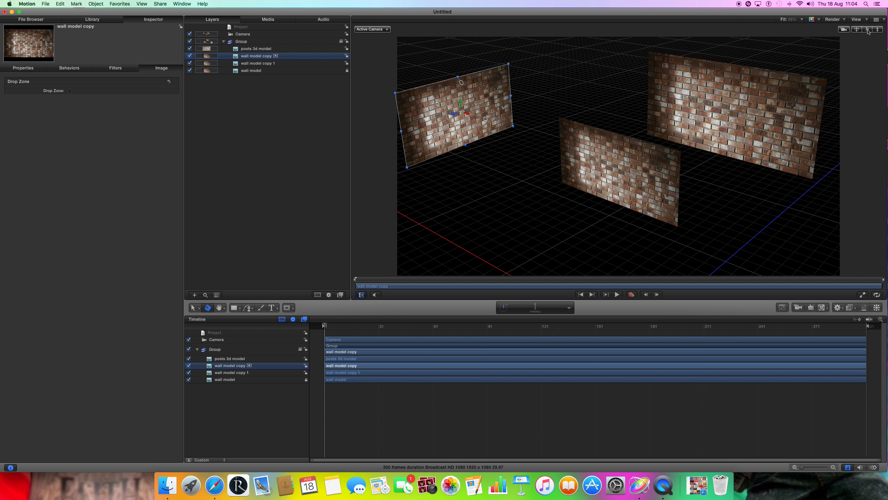
- Move the turned wall copy to the left end of the original wall so that the two form a corner
drag(868, 31, 583, 83)
drag(454, 125, 540, 168)
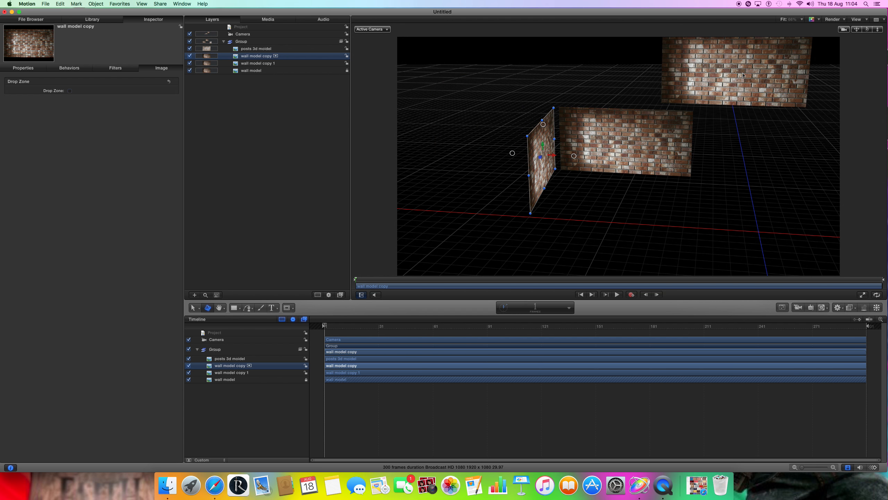
drag(868, 30, 798, 53)
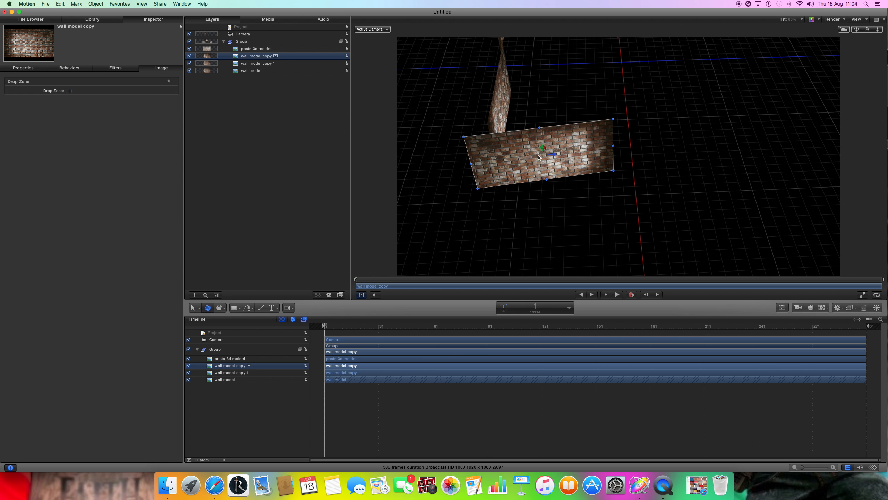
drag(868, 29, 845, 41)
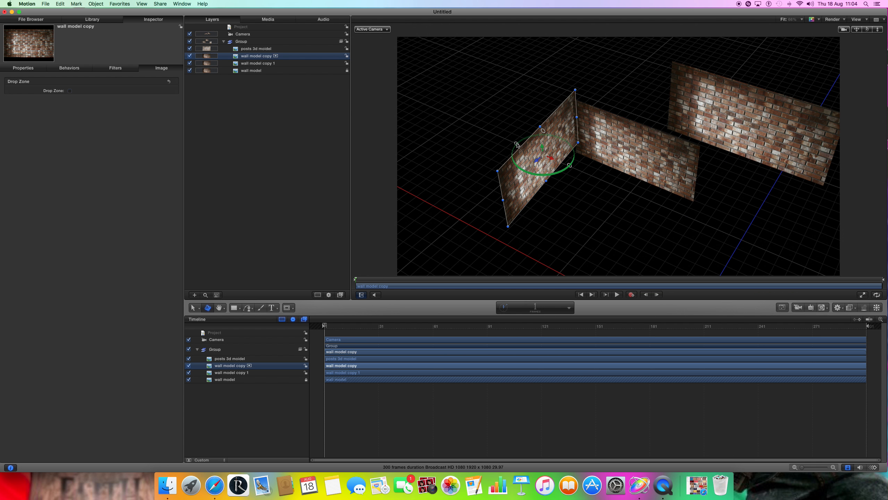
drag(518, 145, 528, 175)
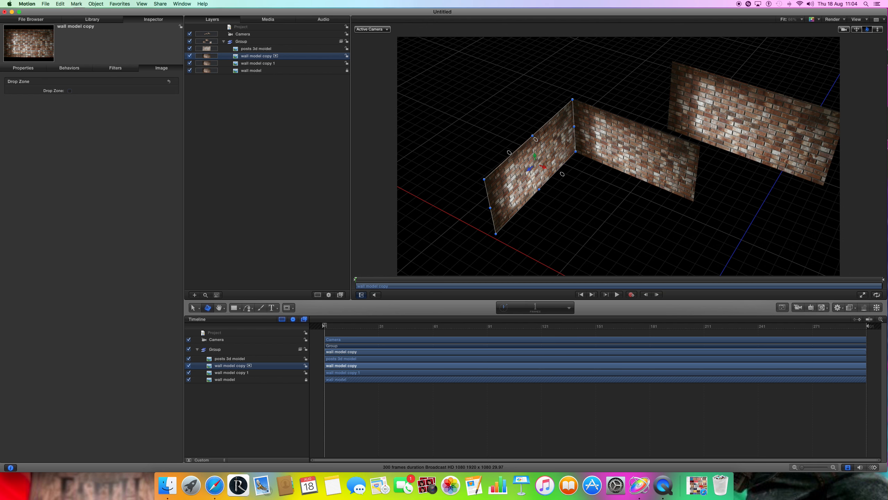
- Nudge the side wall copy against the original wall's edge to close the corner, at about X -1385 px and Y 242 px
drag(867, 29, 567, 163)
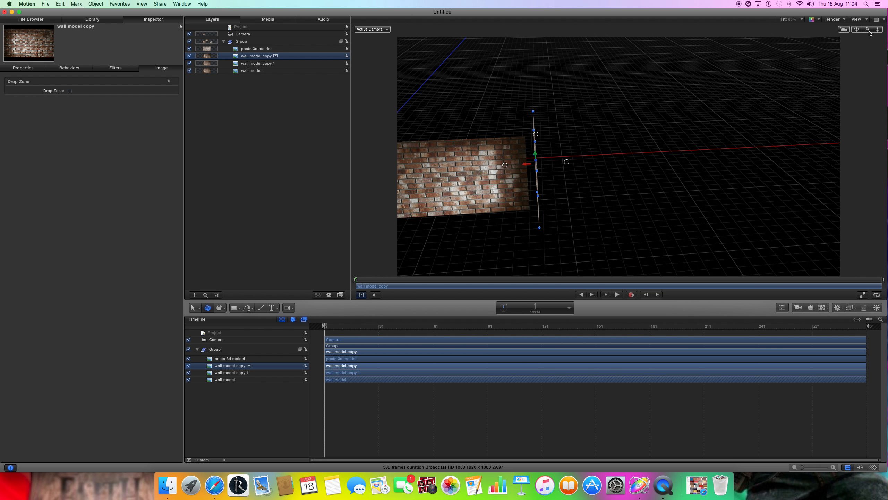
mouse_move(867, 30)
mouse_down()
mouse_move(853, 25)
mouse_move(867, 13)
mouse_move(852, 30)
mouse_up()
click(537, 179)
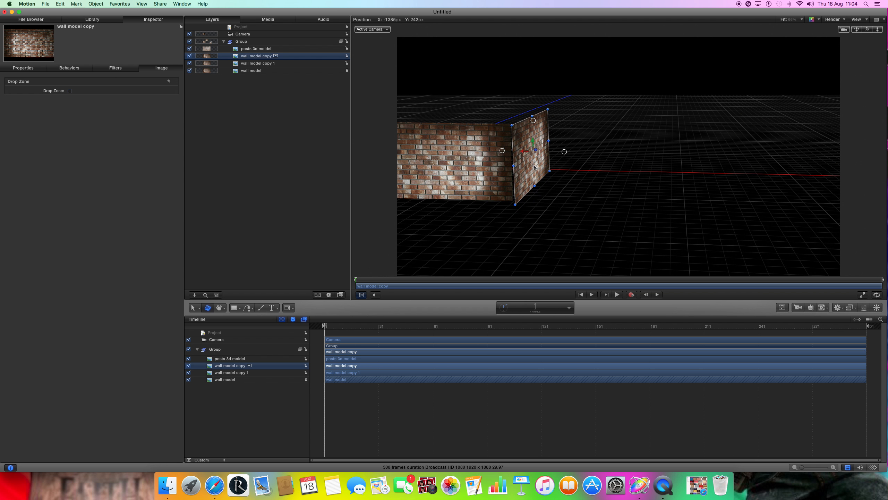
drag(533, 167, 533, 167)
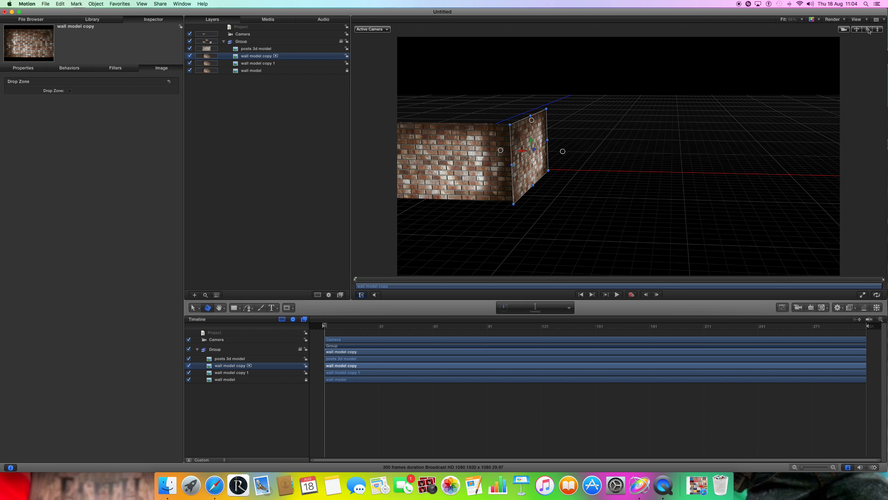
- Widen the side wall copy by moving a side edge outward, and extend its bottom edge downward
mouse_move(868, 31)
mouse_down()
mouse_move(846, 36)
mouse_move(869, 30)
mouse_up()
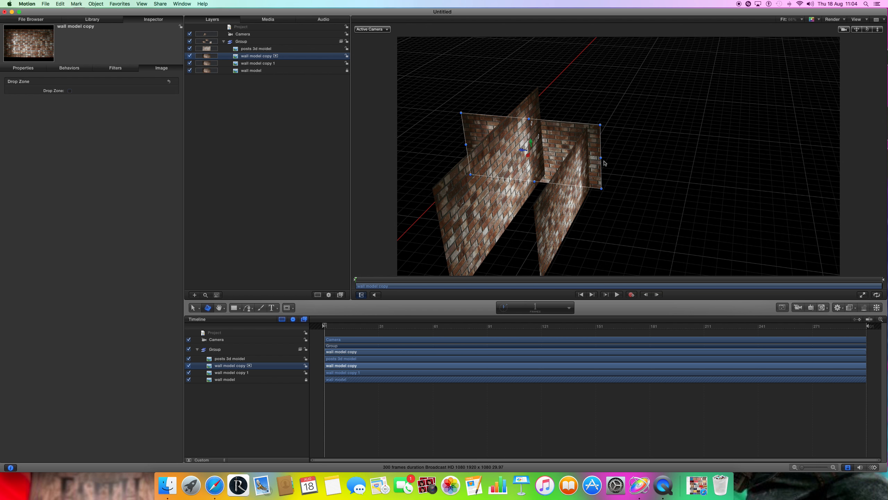
drag(601, 158, 611, 159)
drag(538, 180, 538, 205)
- Orbit and dolly the camera to examine the corner between the side wall and the back wall from the front, then reselect the side wall
drag(867, 30, 298, 80)
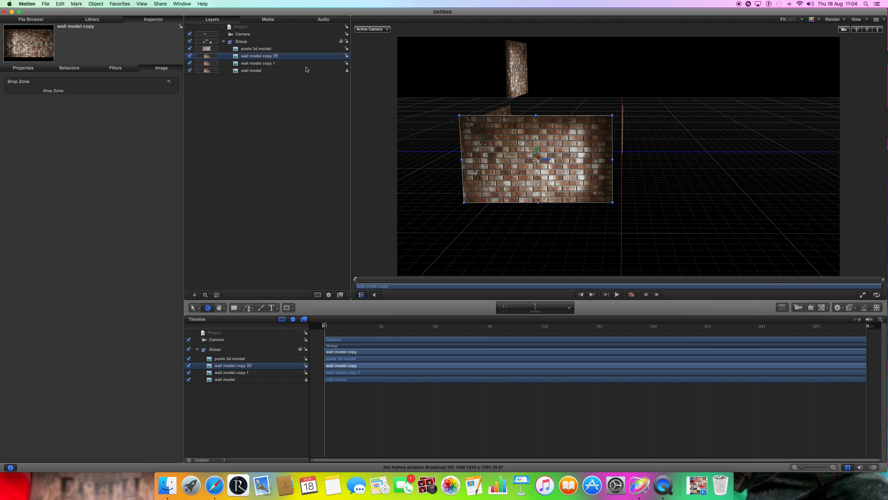
drag(868, 31, 623, 112)
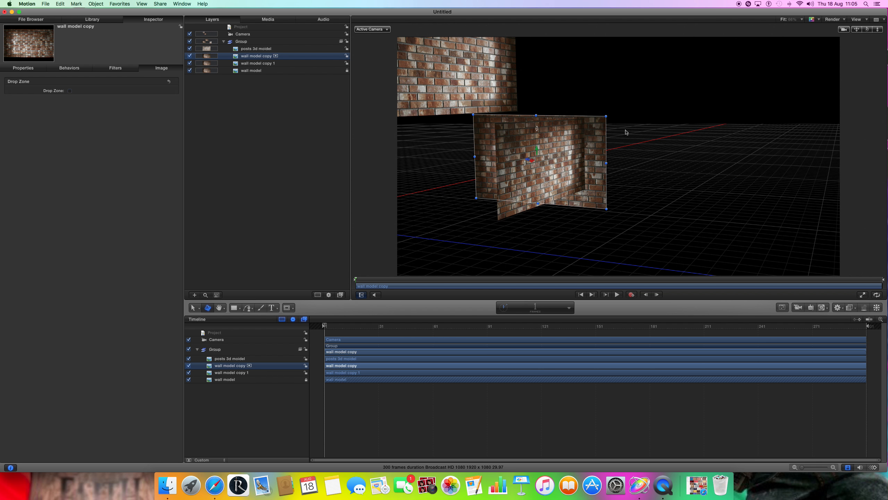
drag(868, 30, 327, 190)
drag(866, 29, 774, 34)
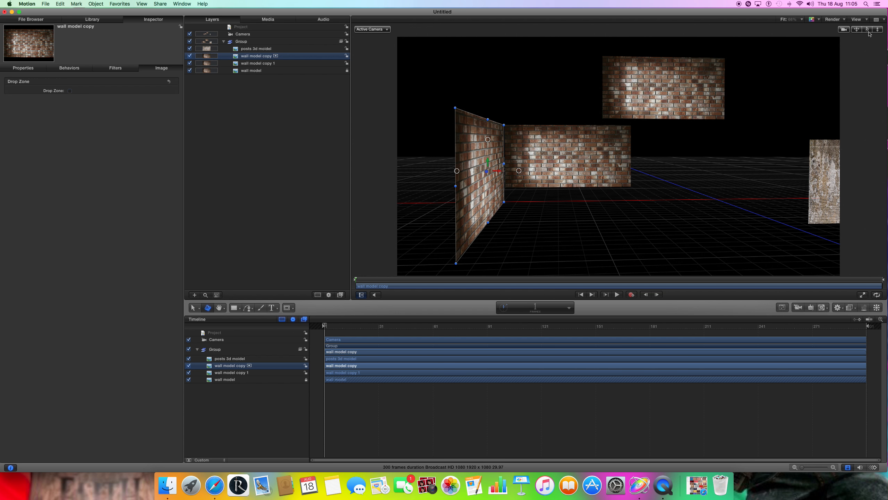
drag(878, 29, 877, 56)
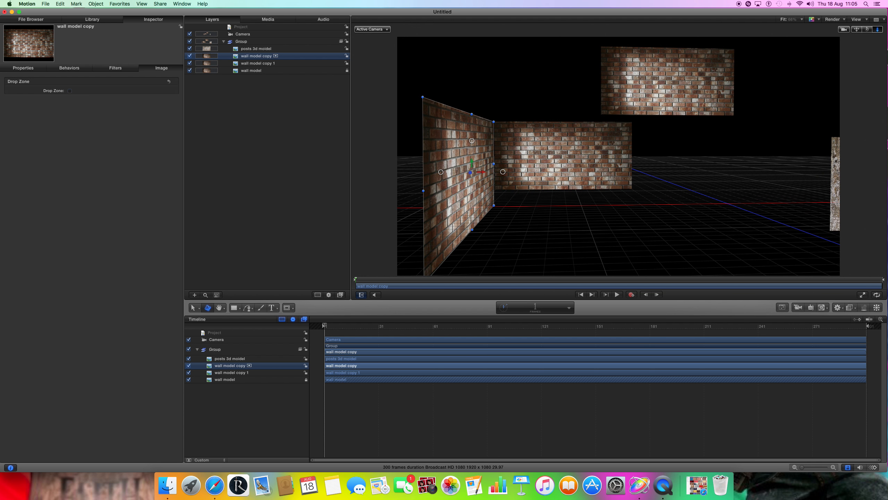
click(670, 202)
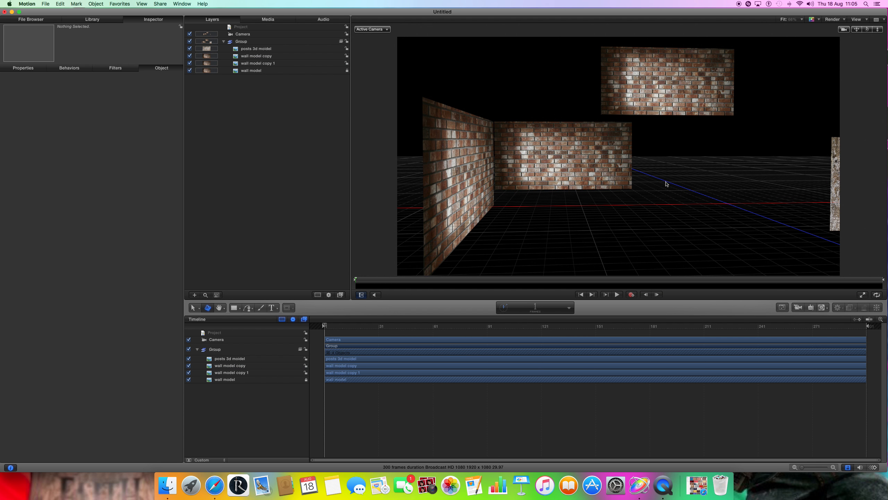
drag(867, 30, 867, 35)
click(479, 142)
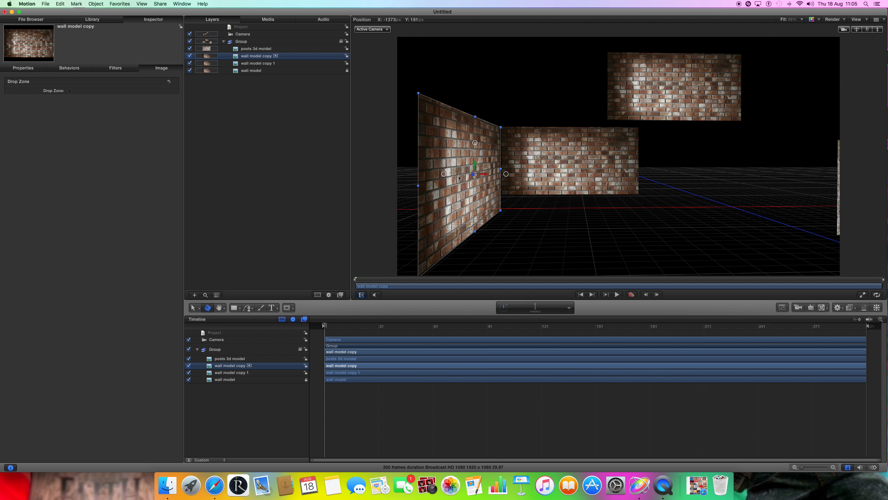
- Lengthen the first side wall copy by extending its outer edge toward the camera
drag(418, 185, 377, 194)
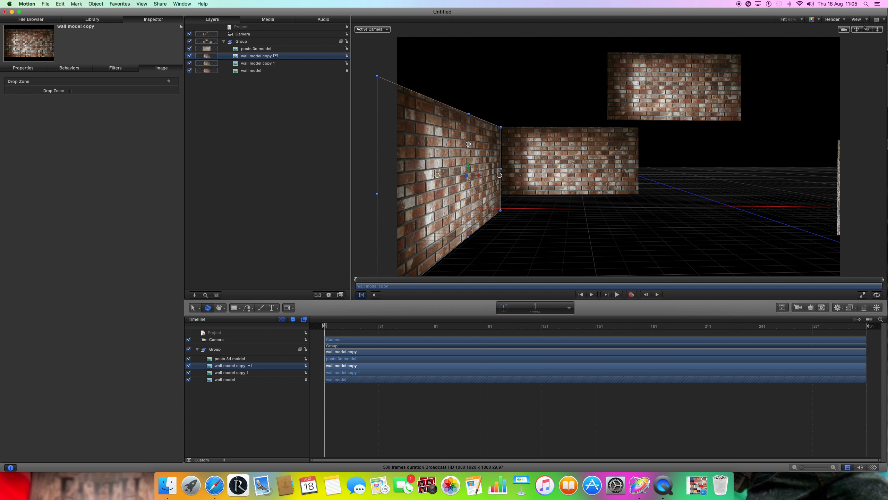
drag(857, 29, 870, 29)
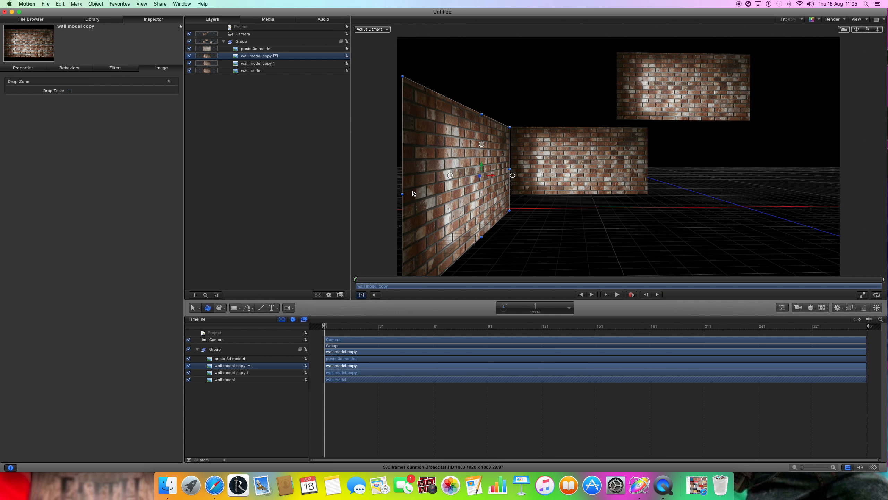
drag(404, 194, 393, 196)
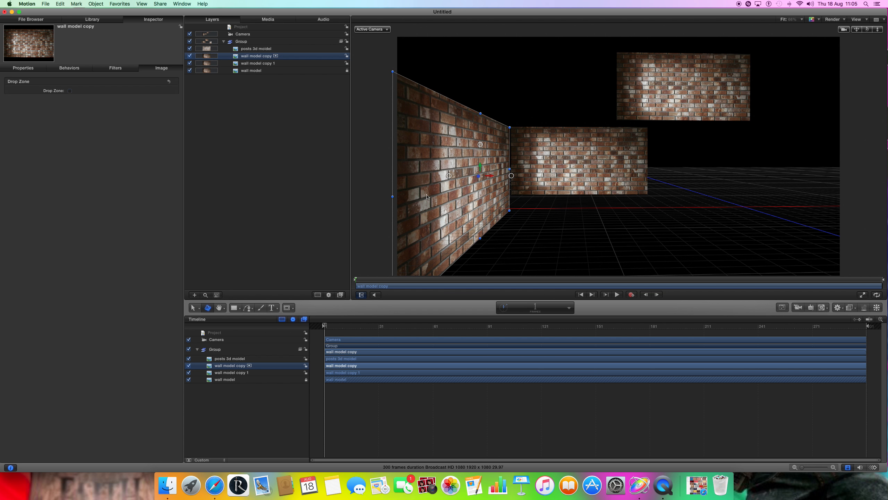
click(709, 201)
- Nudge the first side wall sideways onto the back wall's edge, to about X -1331 px and Y 182 px
click(535, 162)
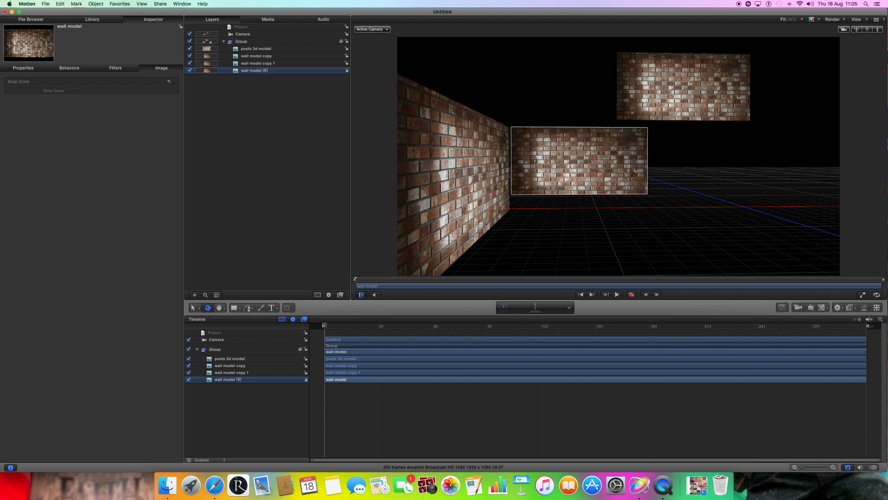
drag(867, 31, 859, 67)
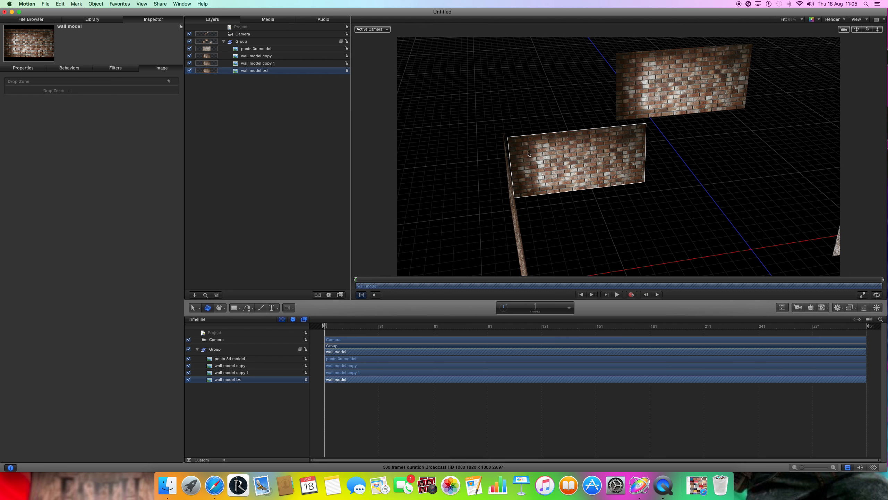
drag(868, 32, 854, 33)
click(489, 196)
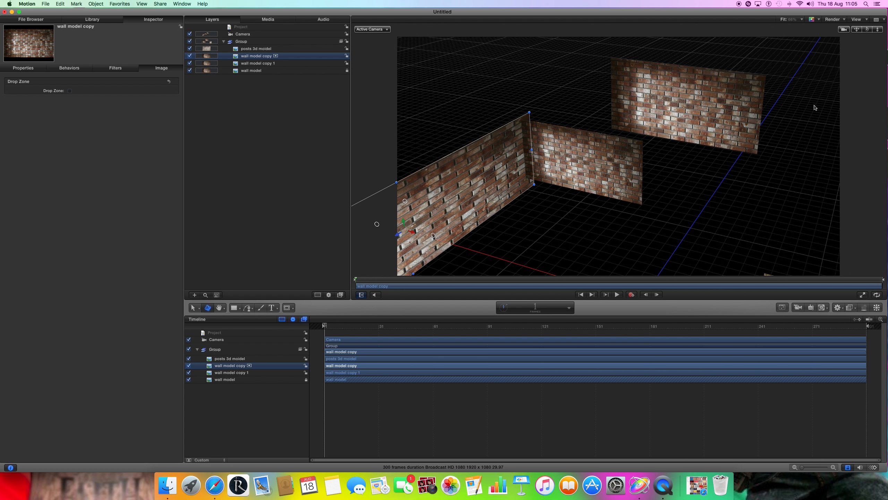
drag(868, 30, 800, 36)
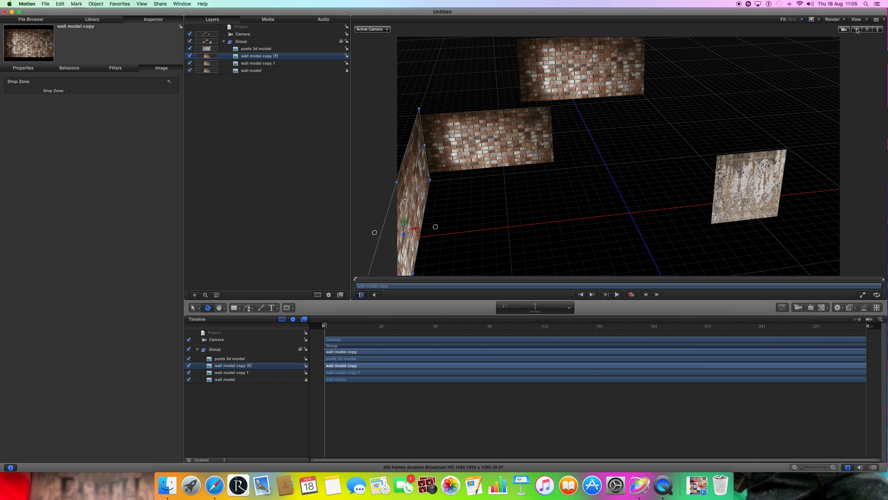
drag(856, 31, 883, 25)
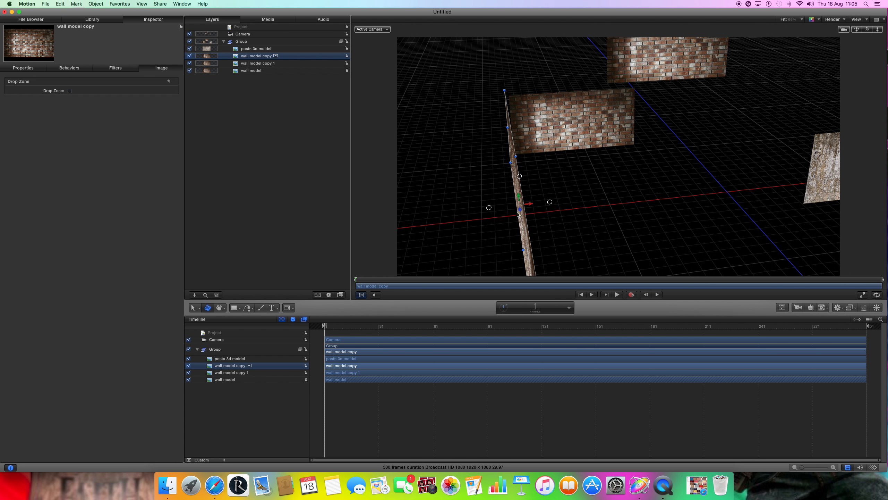
drag(520, 214, 527, 214)
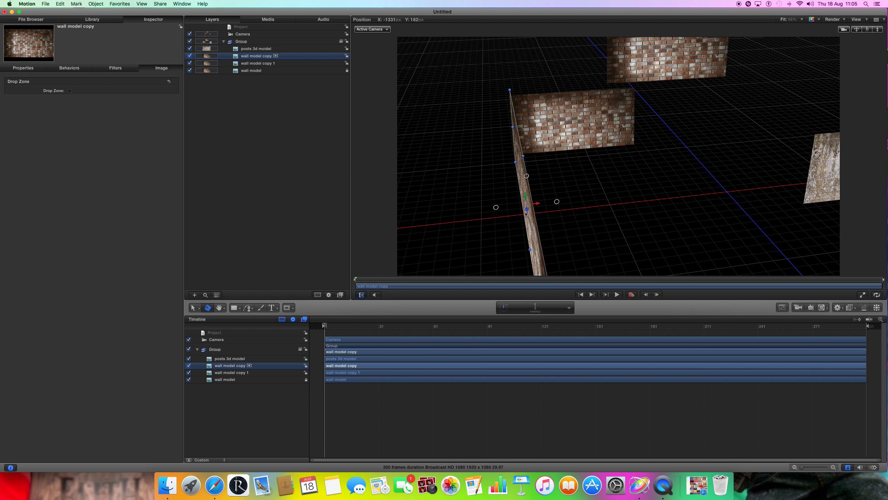
drag(868, 30, 832, 25)
click(625, 201)
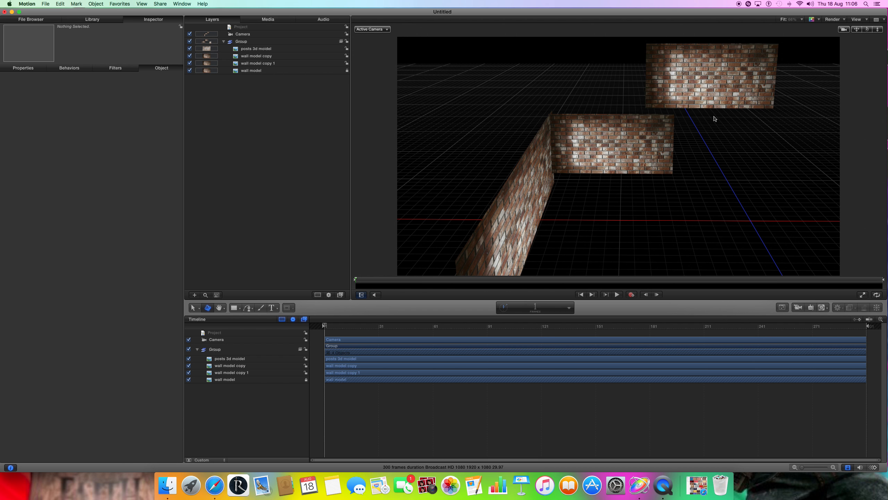
- Fine-tune the first side wall's rotation and inspect its corner with the back wall from inside and behind
drag(872, 33, 826, 30)
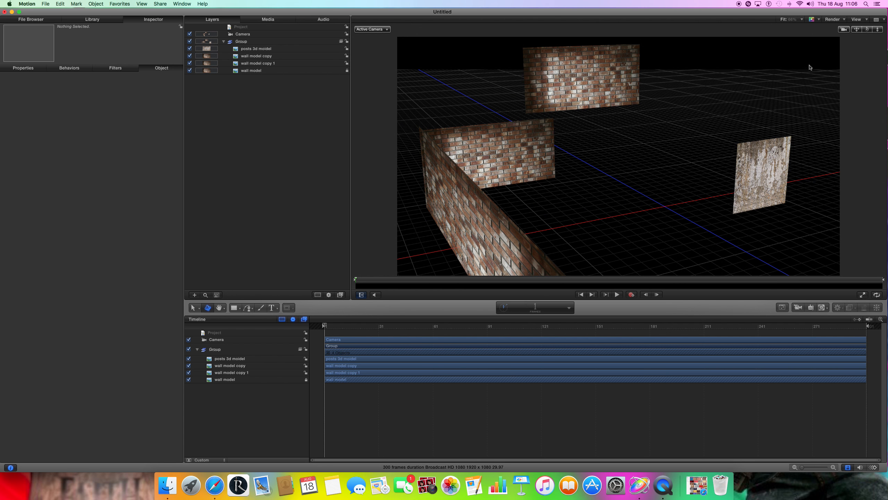
click(464, 218)
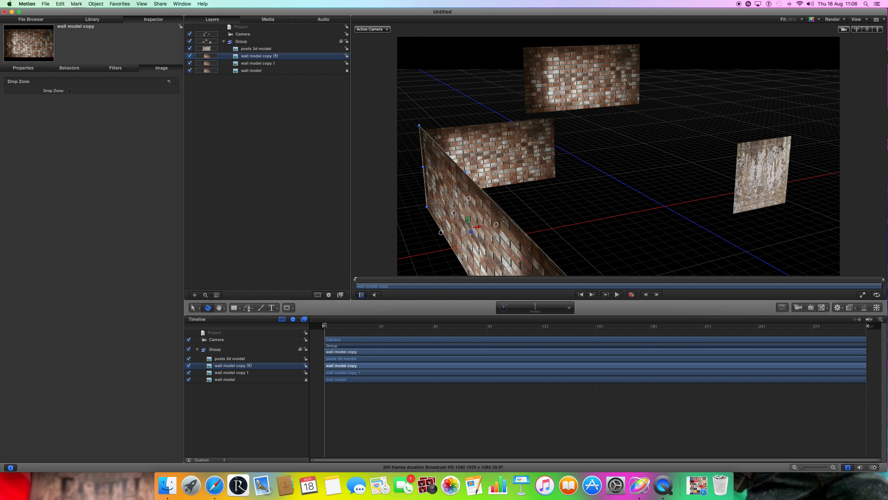
drag(497, 224, 496, 224)
mouse_move(858, 30)
mouse_down()
mouse_move(887, 34)
mouse_move(846, 34)
mouse_up()
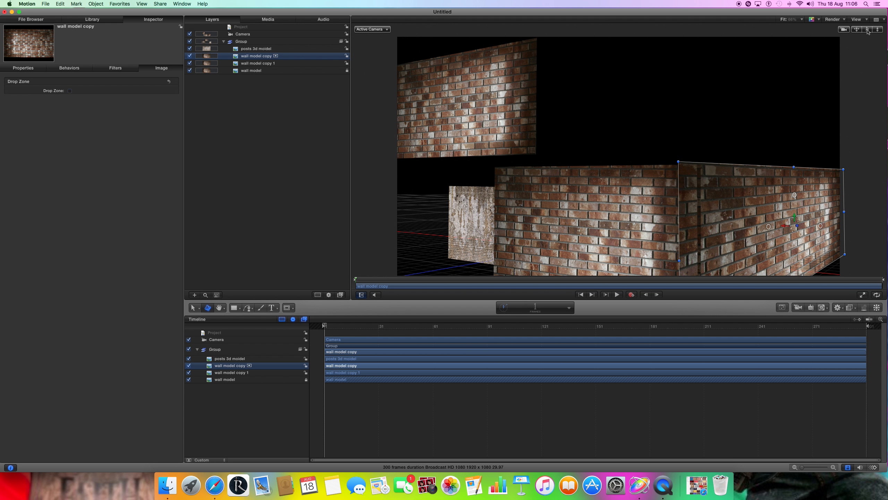
mouse_move(859, 32)
mouse_down()
mouse_move(853, 6)
mouse_move(858, 32)
mouse_up()
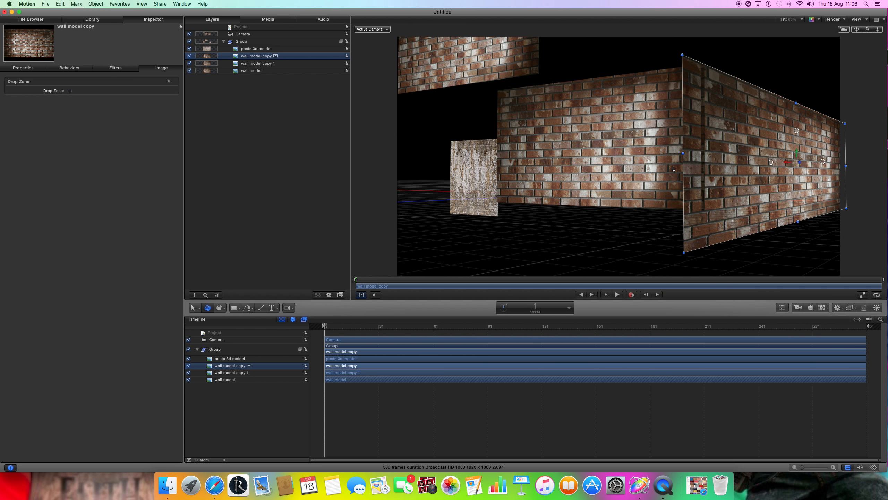
drag(867, 30, 846, 29)
click(676, 196)
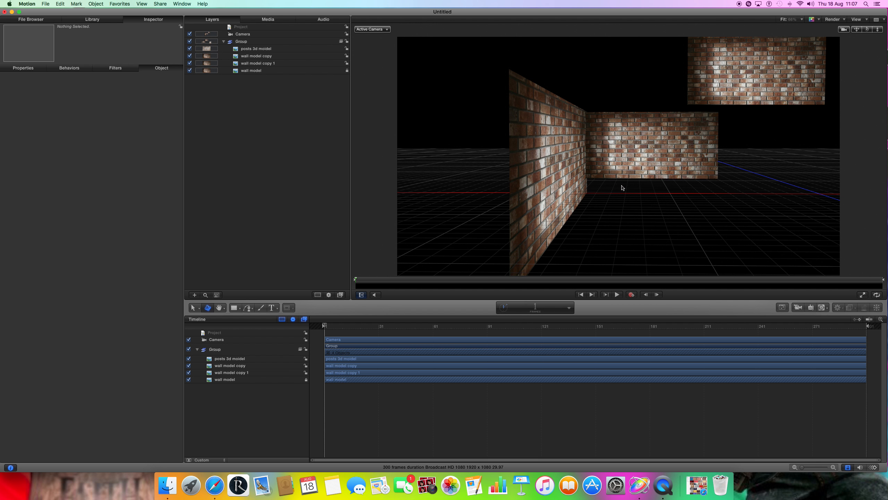
- Turn wall model copy 1 and move it down to the free end of the back wall, opposite the first side wall
drag(743, 68, 566, 145)
drag(717, 165, 734, 170)
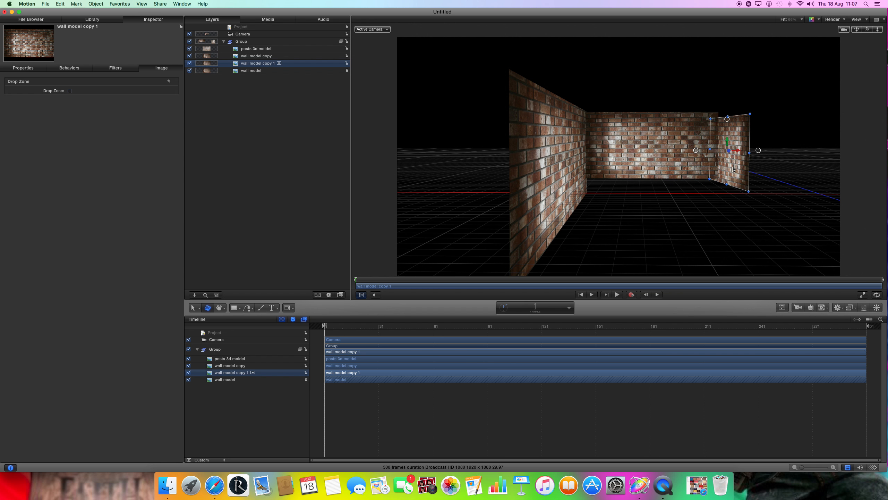
drag(868, 31, 867, 33)
drag(701, 148, 641, 129)
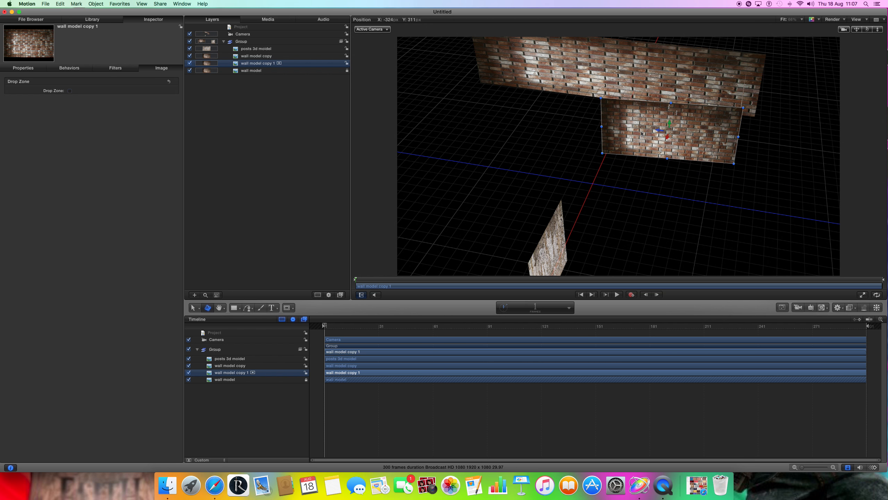
drag(873, 28, 869, 30)
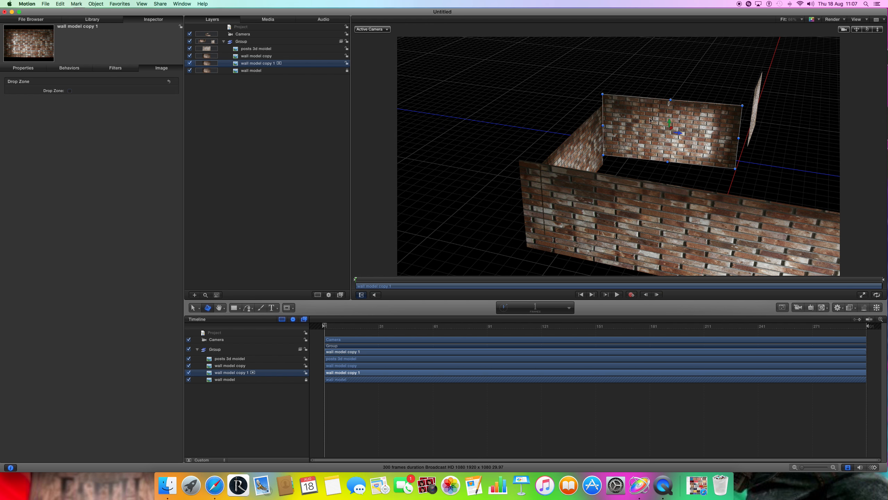
drag(720, 132, 720, 141)
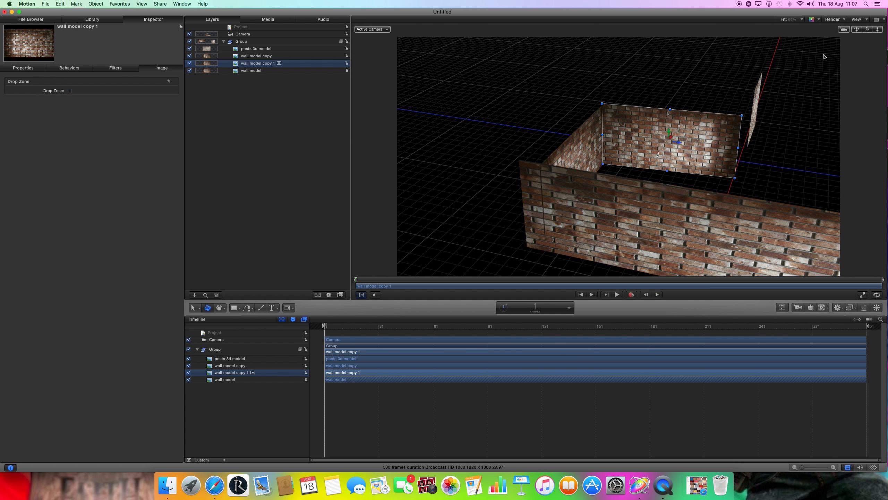
- Adjust the second side wall's rotation slightly and nudge it against the back wall's edge to close the second corner
drag(870, 29, 869, 30)
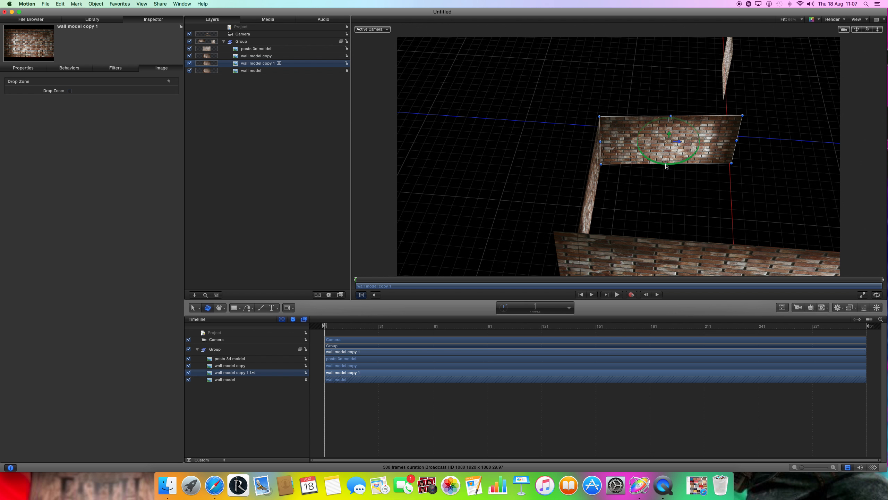
drag(865, 30, 865, 31)
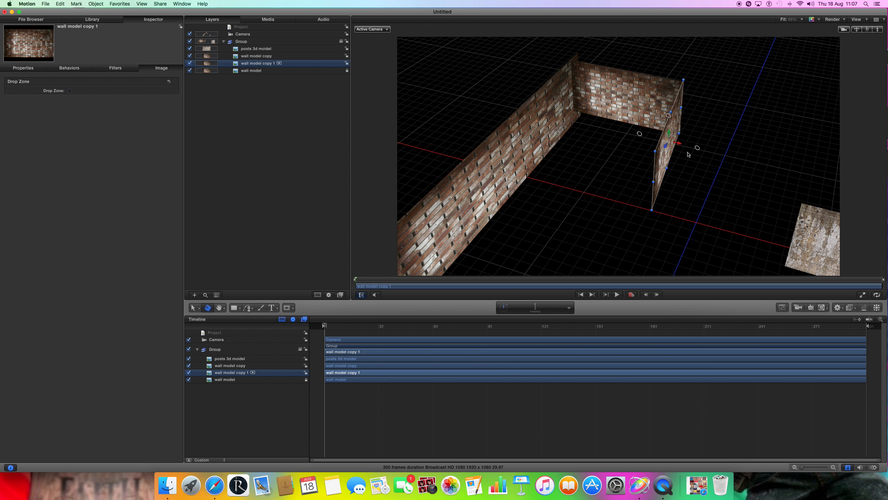
drag(640, 134, 637, 134)
mouse_move(887, 1)
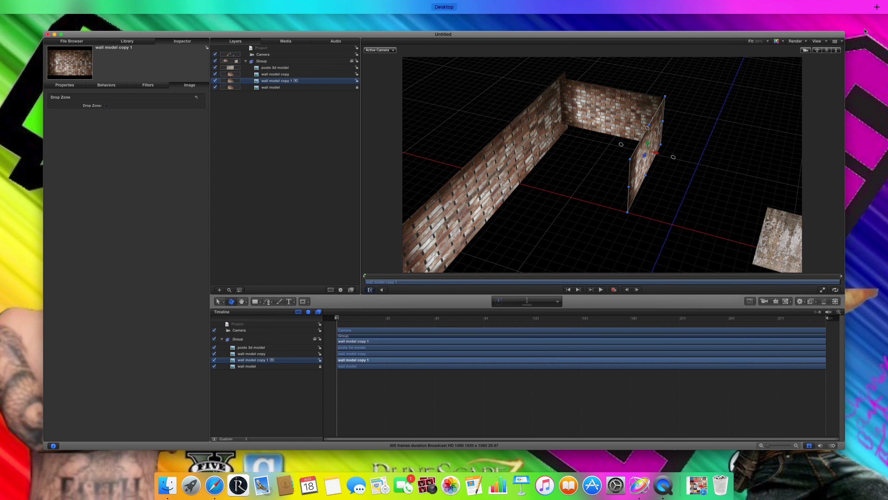
click(744, 100)
mouse_move(868, 30)
mouse_down()
mouse_move(883, 31)
mouse_move(874, 31)
mouse_move(874, 18)
mouse_up()
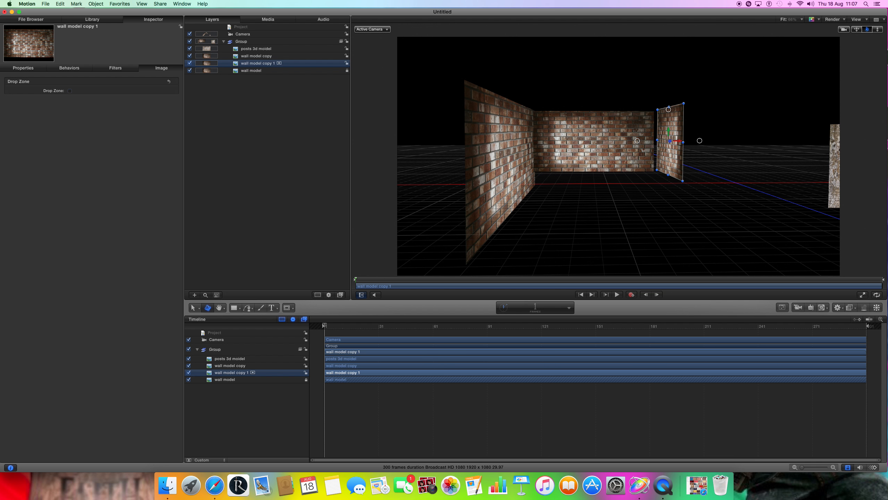
drag(874, 18, 871, 31)
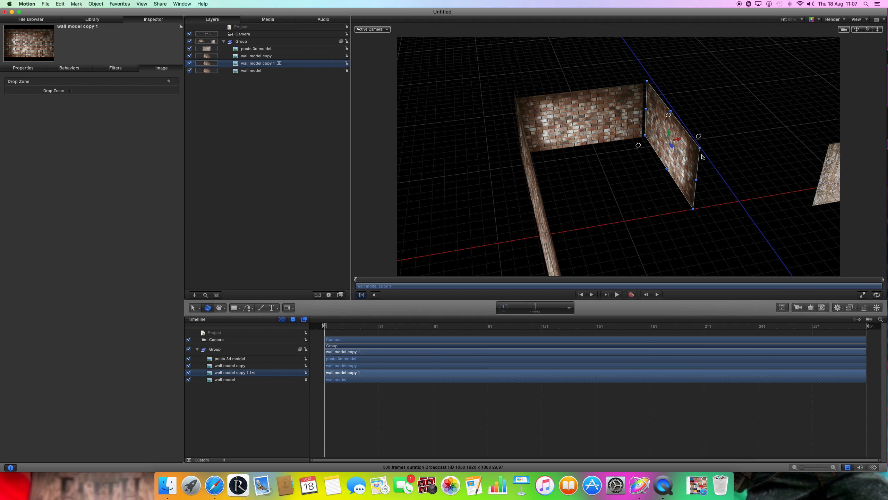
drag(688, 170, 680, 174)
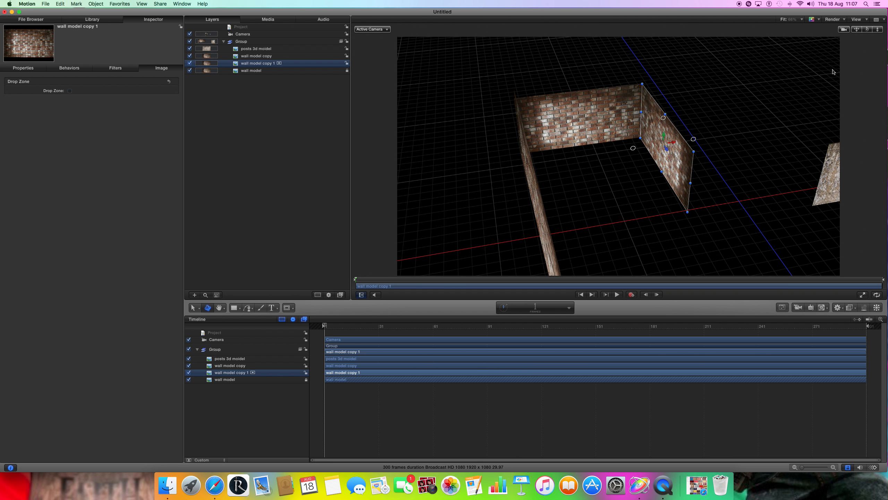
- Lengthen the second side wall toward the camera until it reaches about as far forward as the first side wall
drag(868, 30, 833, 31)
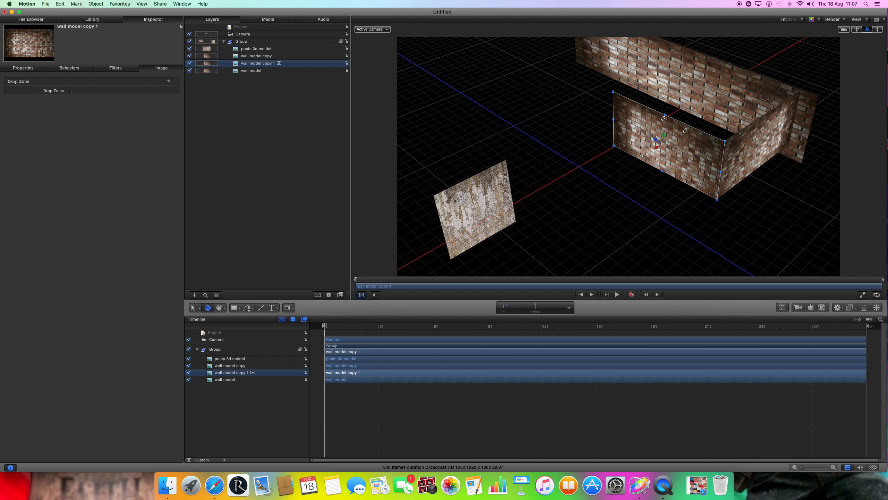
drag(834, 30, 860, 30)
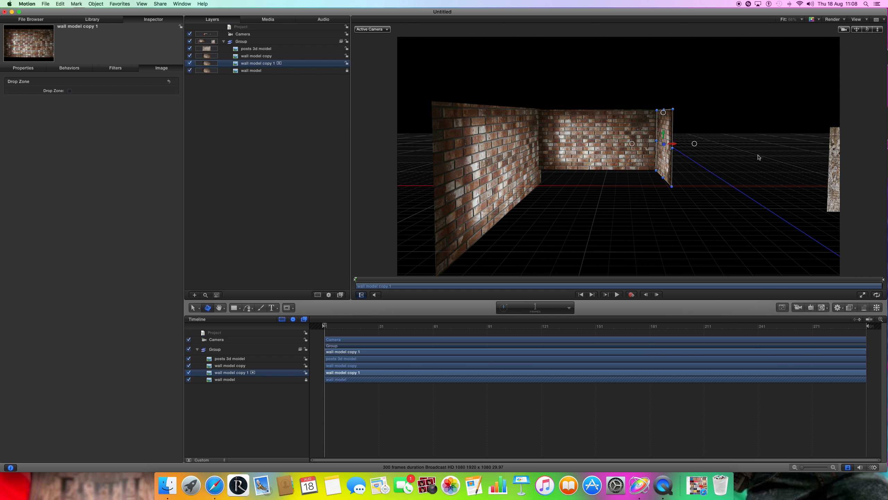
drag(677, 152, 768, 178)
click(638, 188)
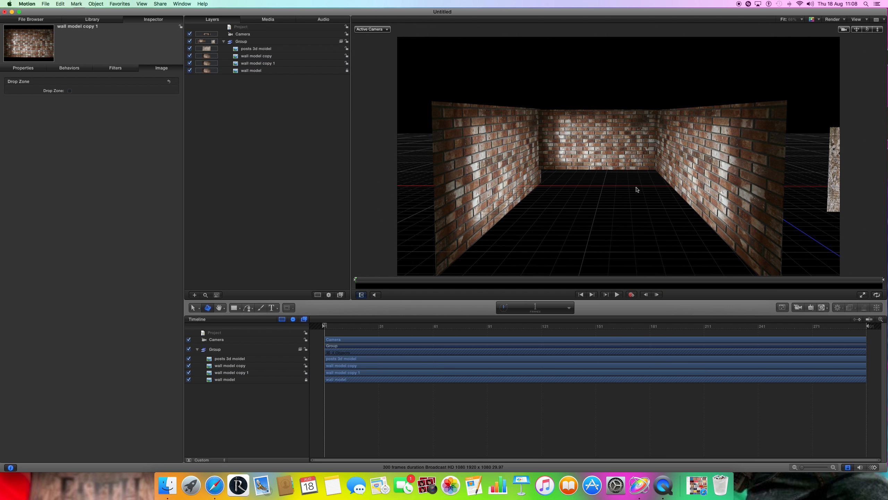
- Extend the second side wall's bottom edge downward and its top edge slightly upward
drag(867, 29, 850, 30)
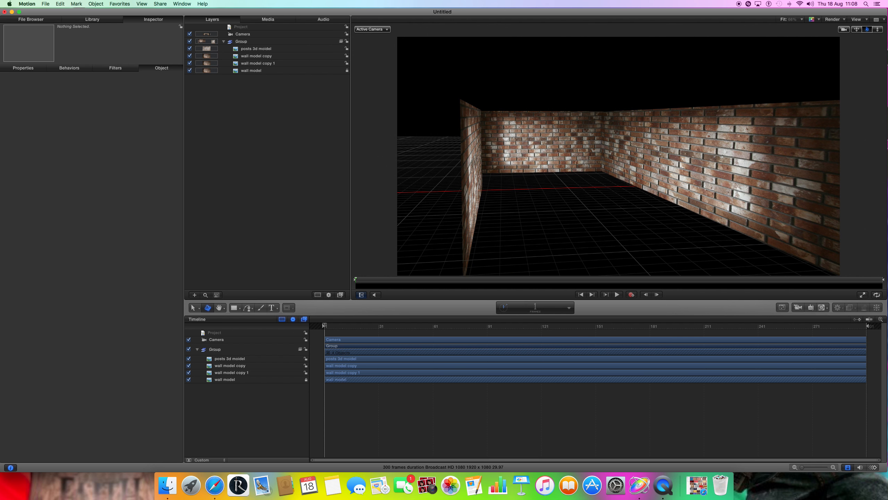
click(688, 163)
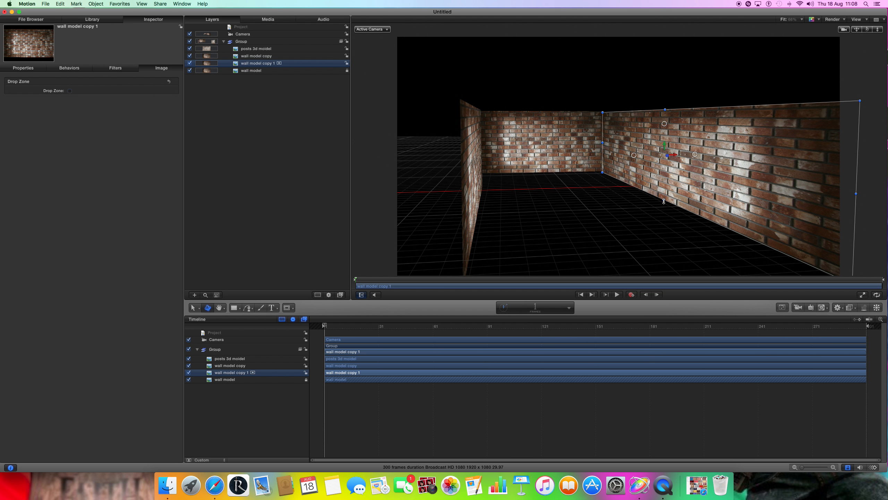
drag(664, 200, 663, 221)
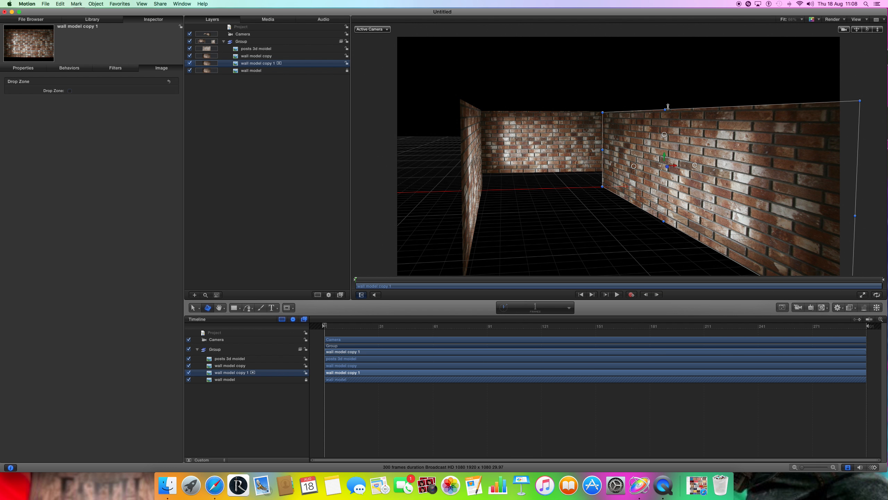
drag(668, 106, 667, 100)
click(666, 100)
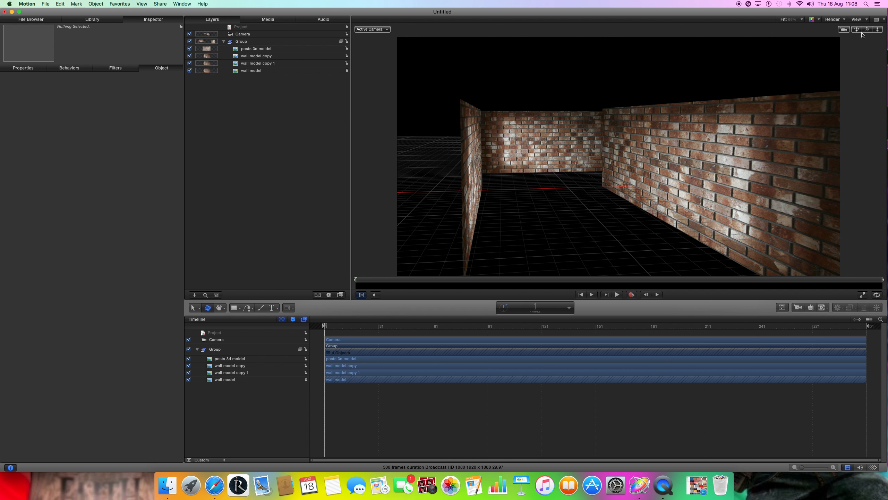
- Extend the second side wall's rear edge slightly past the back wall at their shared corner
drag(858, 31, 729, 146)
click(811, 121)
drag(857, 31, 814, 90)
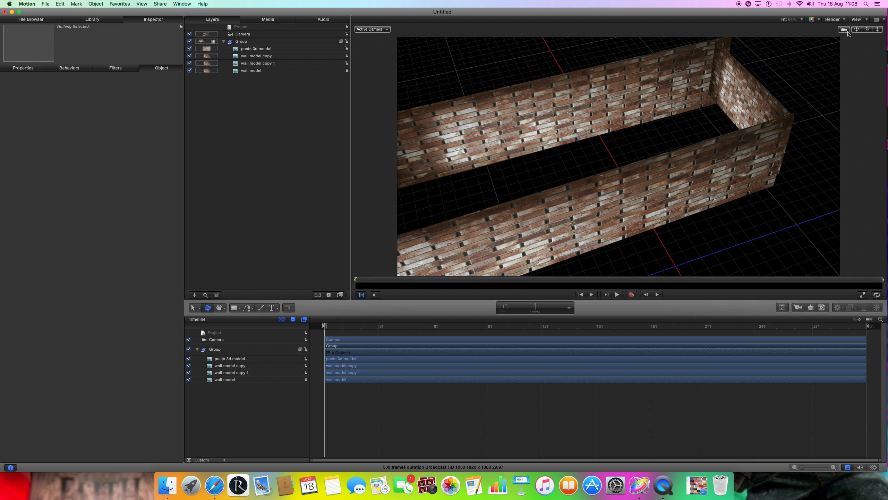
drag(847, 31, 764, 175)
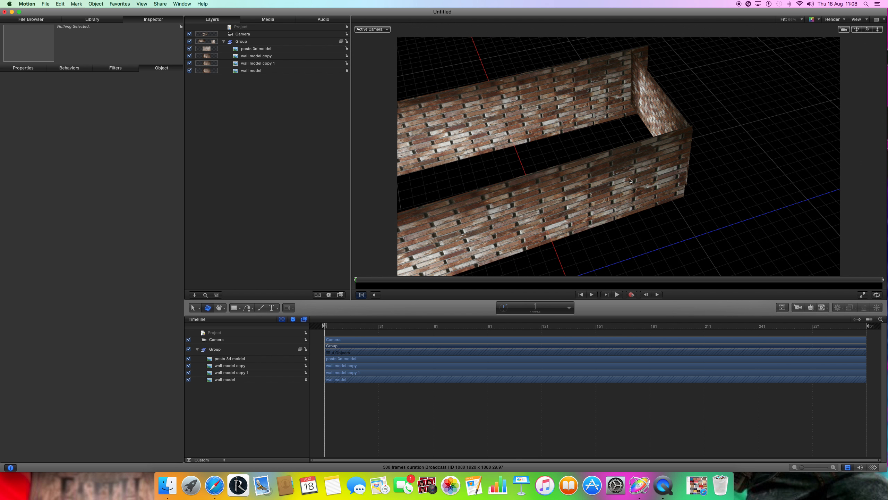
click(677, 177)
drag(685, 167, 703, 160)
drag(858, 29, 812, 32)
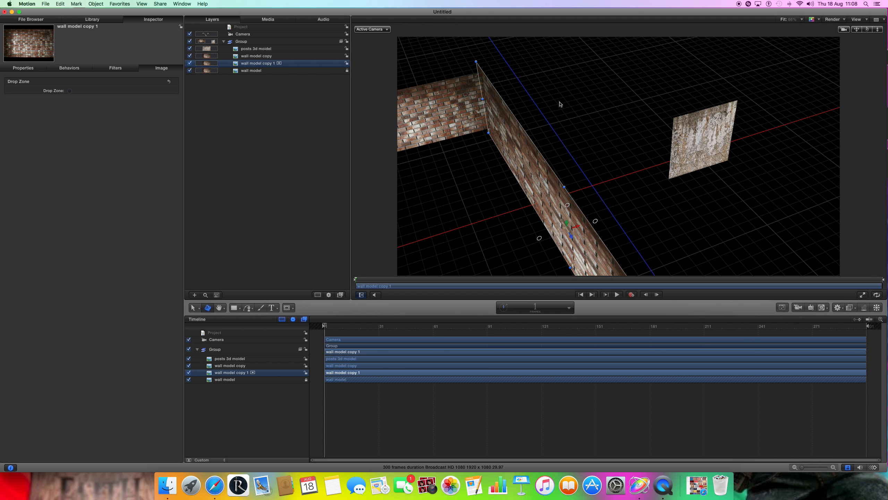
- Fine-tune the second side wall's rotation so that it stands straighter opposite the first side wall
click(561, 129)
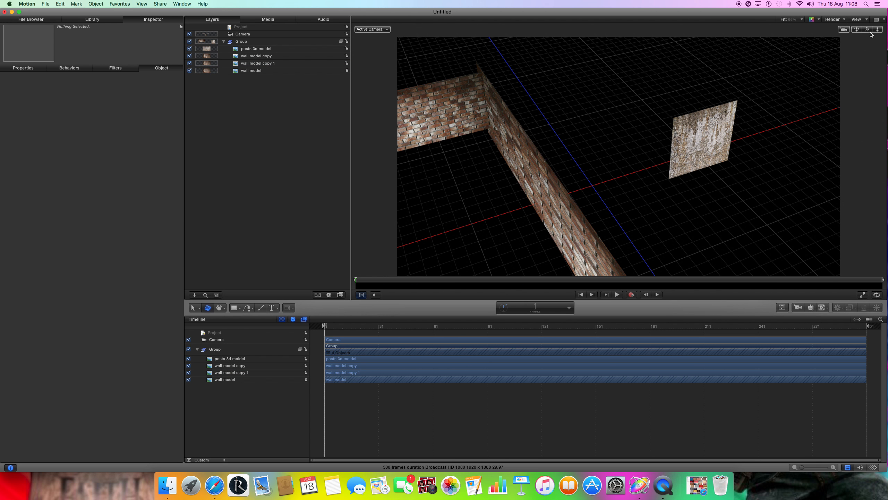
mouse_move(868, 29)
mouse_down()
mouse_move(836, 35)
mouse_move(869, 34)
mouse_move(884, 53)
mouse_move(860, 40)
mouse_up()
drag(868, 33, 869, 82)
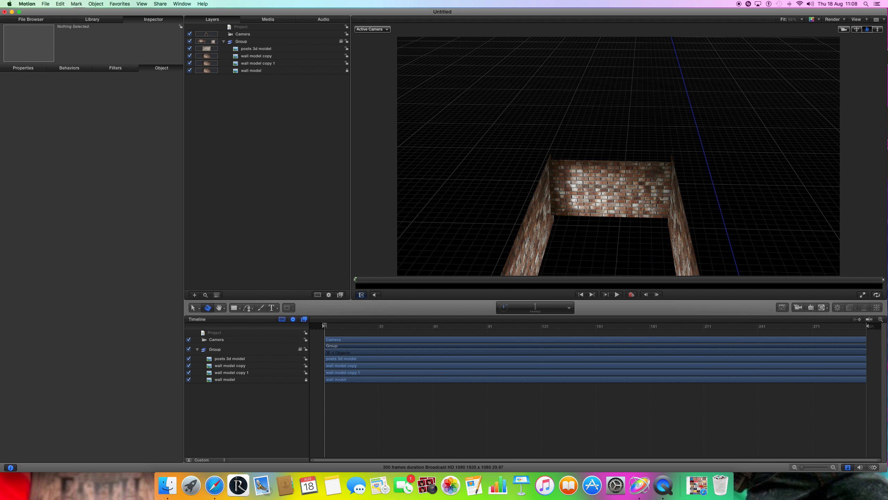
mouse_move(856, 30)
mouse_down()
mouse_move(858, 10)
mouse_move(863, 53)
mouse_move(868, 18)
mouse_move(868, 32)
mouse_move(859, 31)
mouse_move(866, 34)
mouse_up()
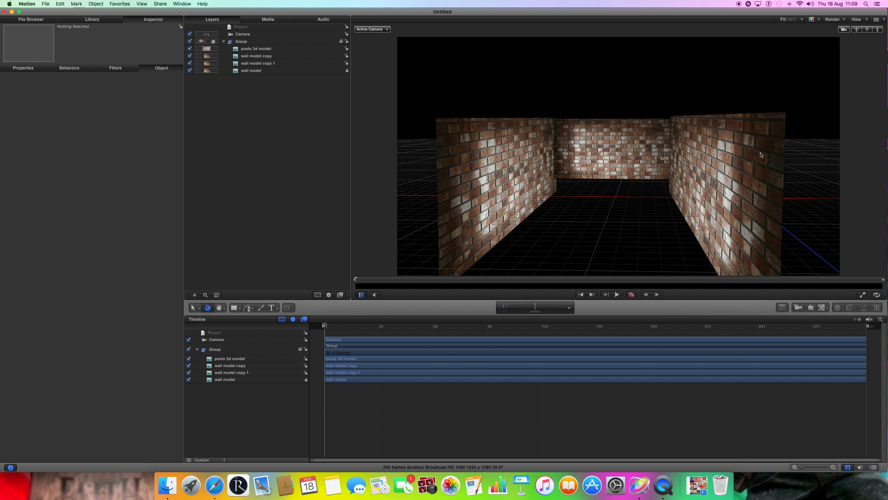
click(728, 162)
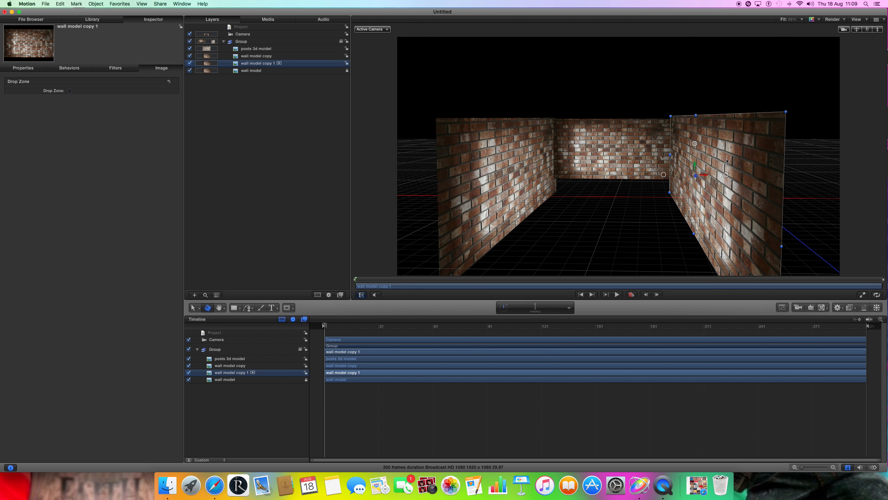
drag(695, 143, 694, 143)
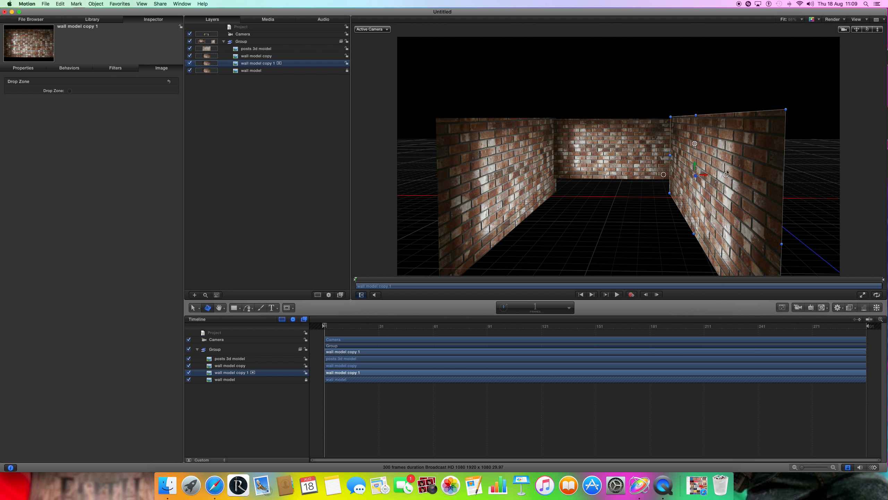
drag(726, 175, 726, 175)
click(651, 218)
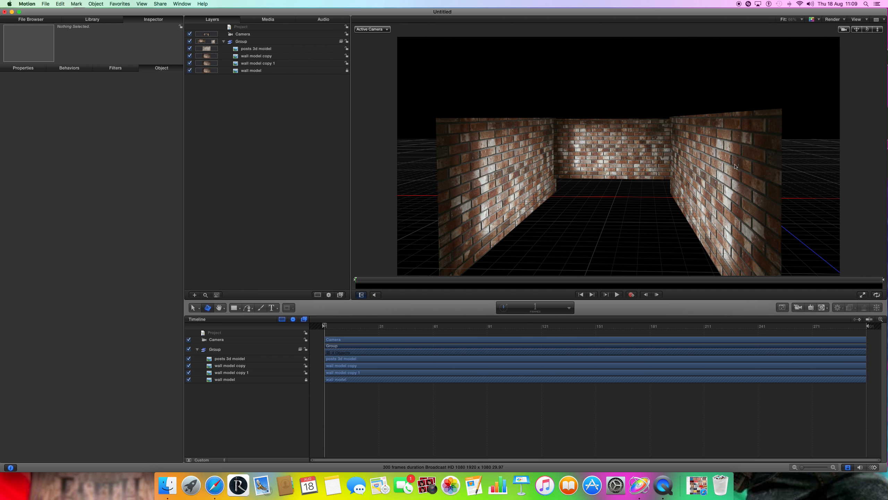
- Unlock the back wall, extend its bottom edge well downward and its top edge slightly upward, and lock it again
click(507, 138)
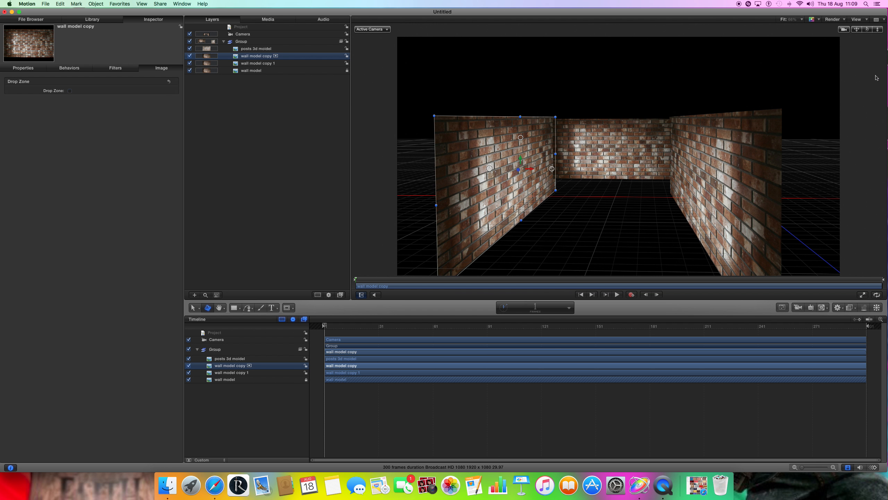
drag(868, 30, 868, 42)
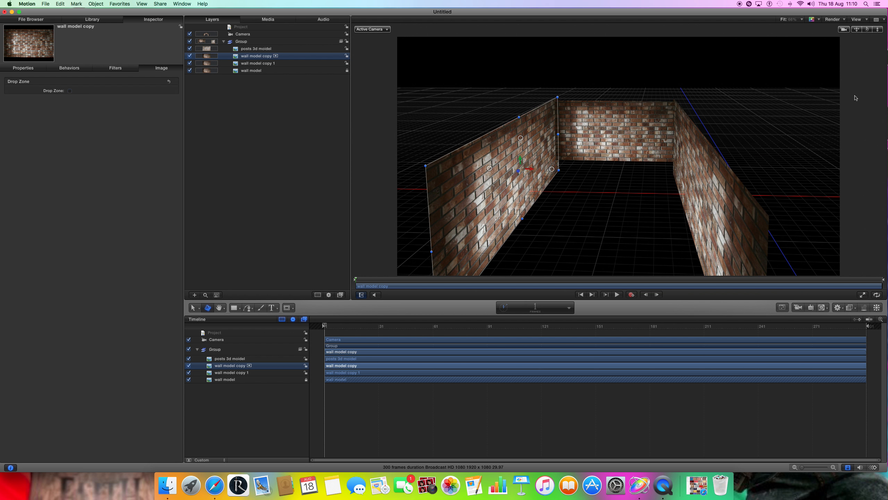
drag(867, 29, 857, 43)
click(618, 151)
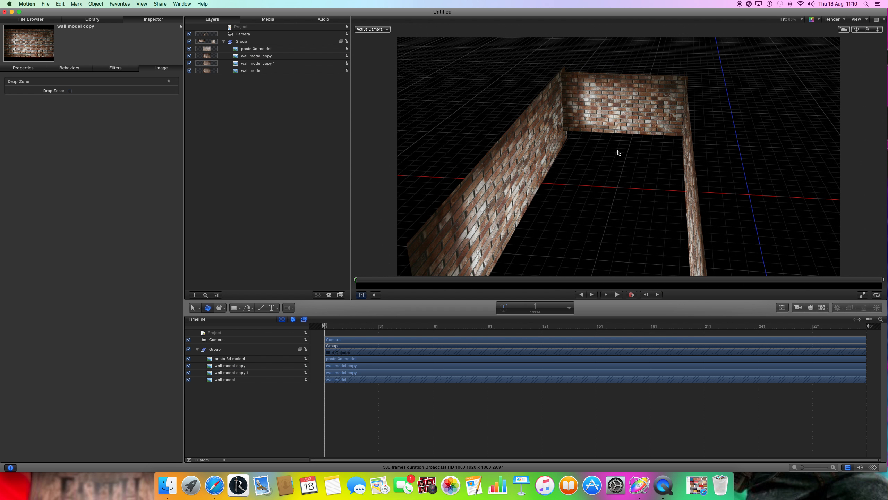
double_click(867, 31)
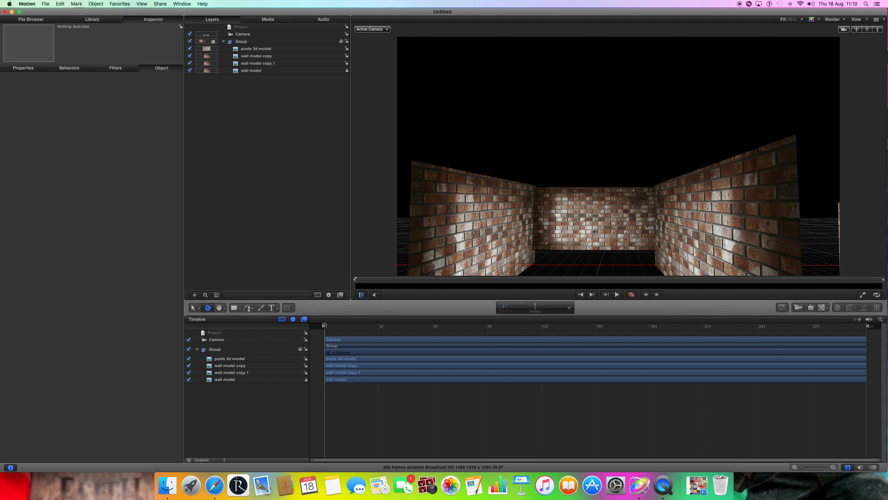
click(593, 232)
click(347, 71)
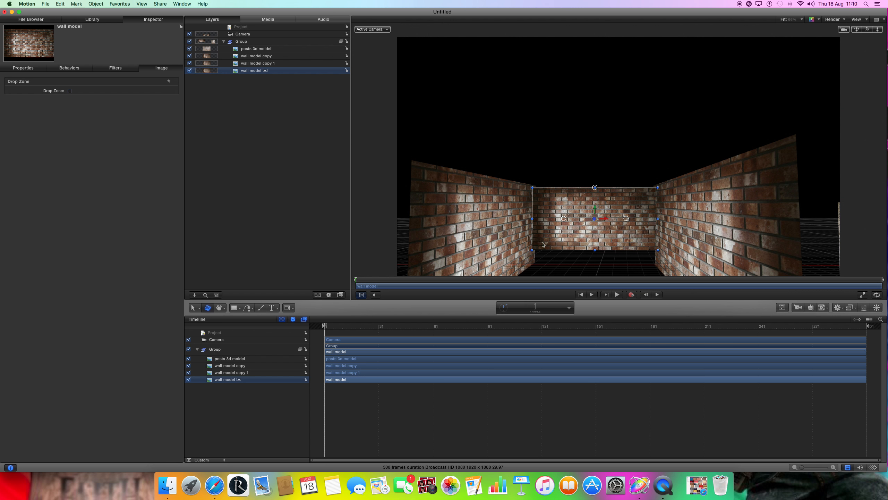
drag(595, 252, 596, 284)
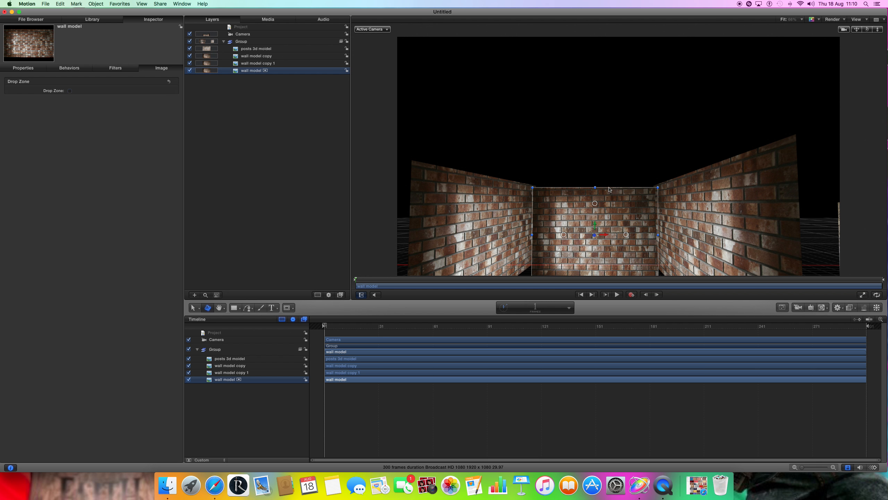
drag(596, 186, 595, 179)
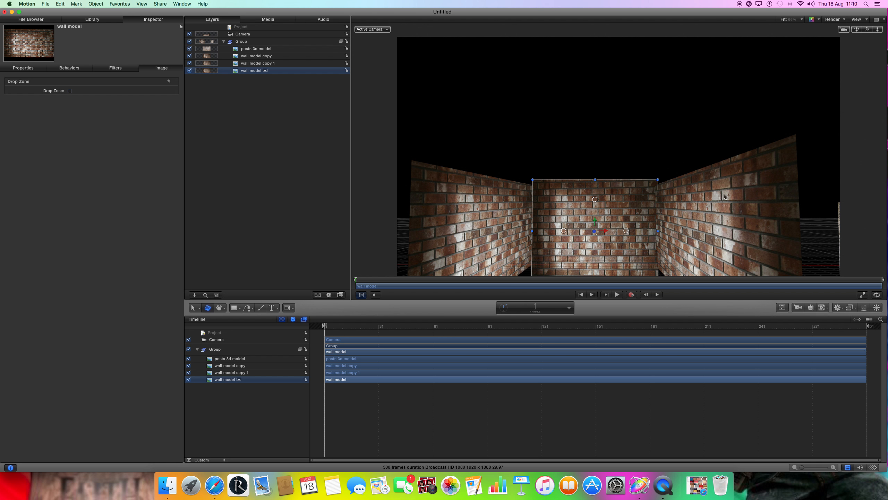
click(347, 70)
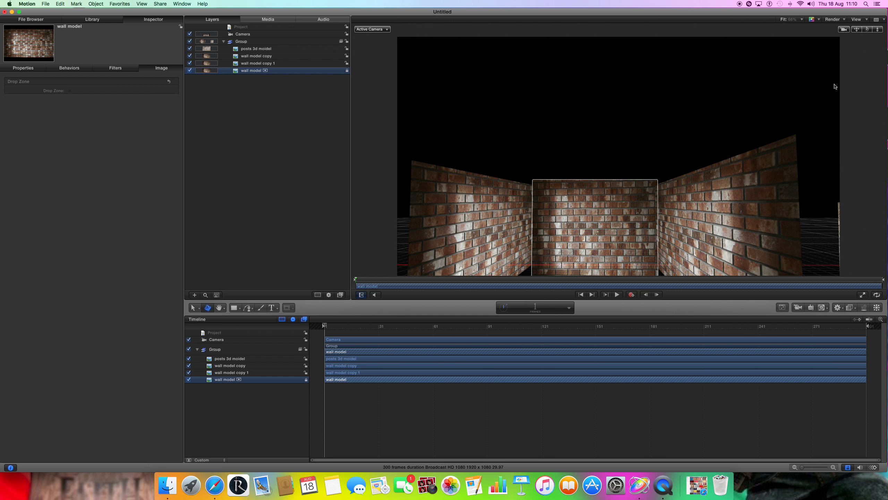
- Move the post texture image between the two side walls and rotate it to lie flat as the floor
drag(867, 30, 855, 44)
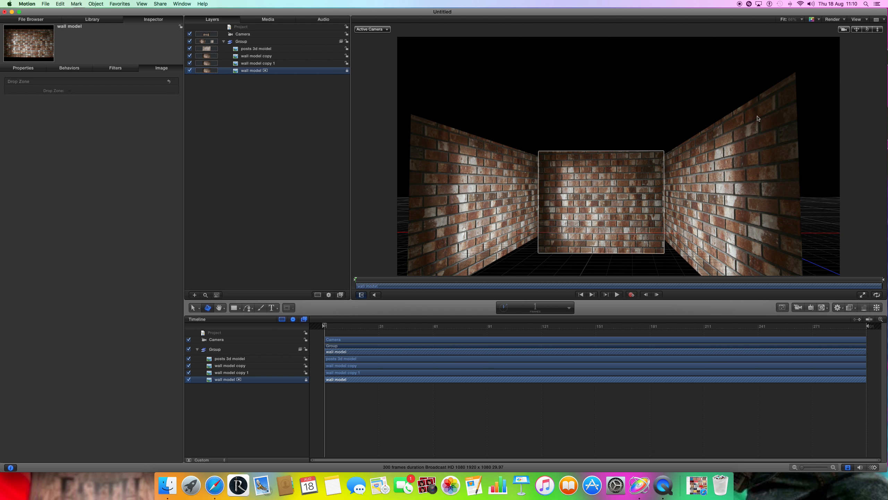
click(609, 133)
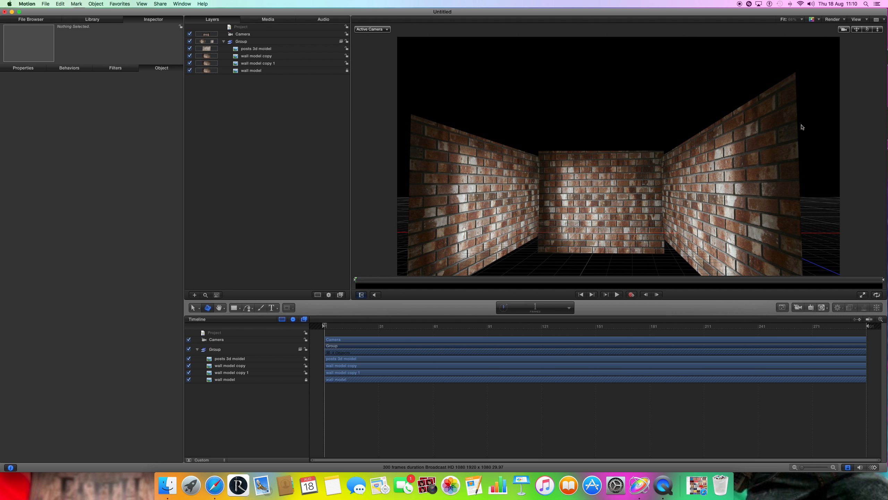
drag(867, 31, 815, 58)
drag(717, 89, 502, 150)
mouse_move(865, 29)
mouse_down()
mouse_move(849, 36)
mouse_move(865, 31)
mouse_up()
drag(524, 141, 509, 110)
drag(869, 30, 661, 94)
drag(873, 32, 638, 60)
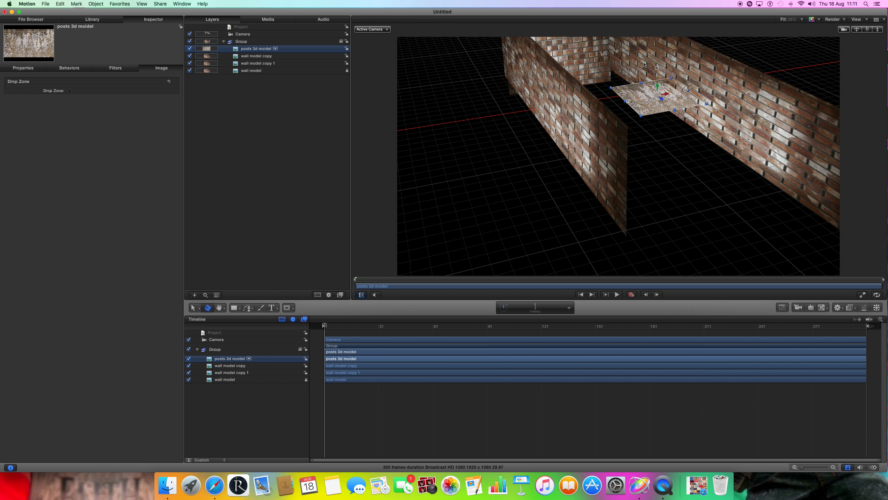
- Enlarge the floor to span the width between the side walls and extend its rear edge to the back wall
drag(862, 32, 523, 133)
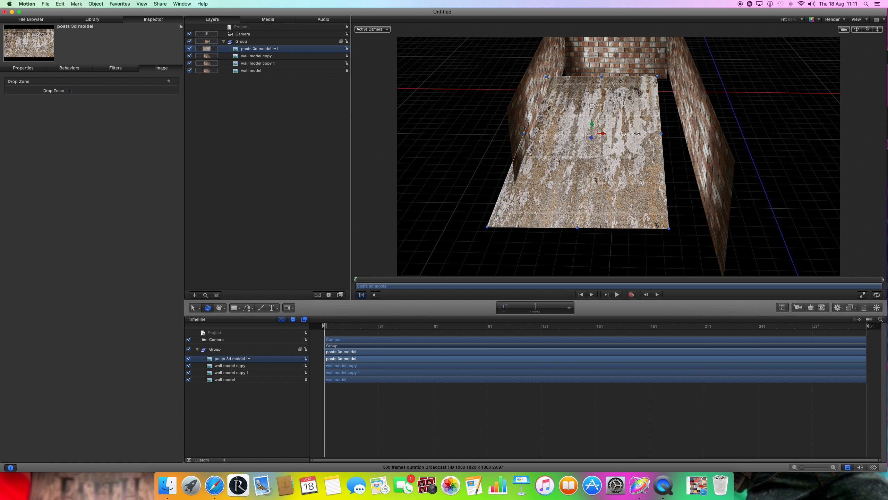
drag(665, 133, 715, 133)
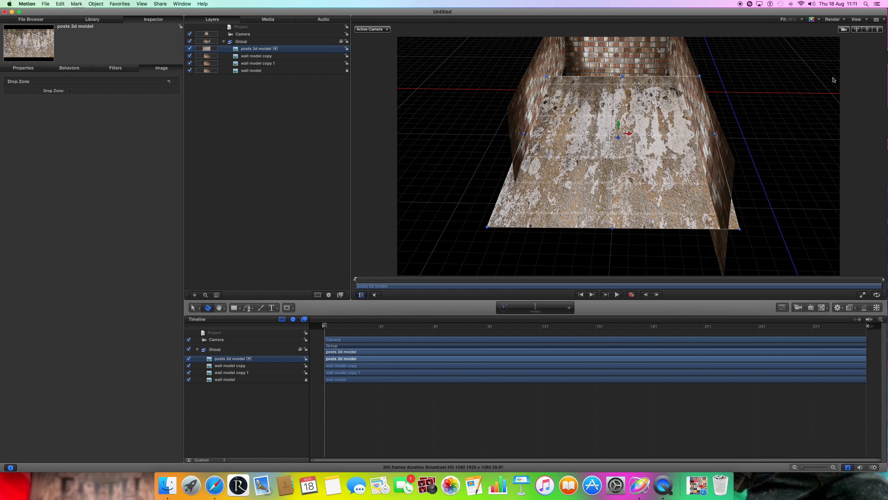
drag(867, 29, 860, 32)
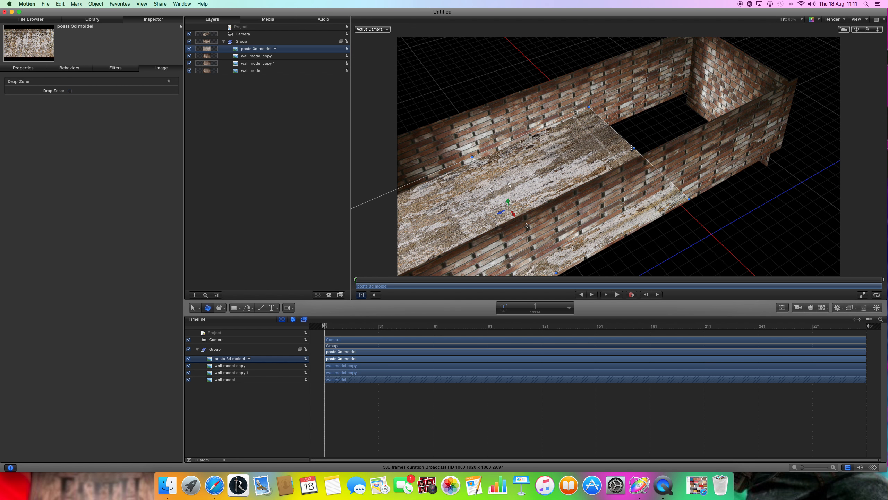
drag(634, 148, 649, 134)
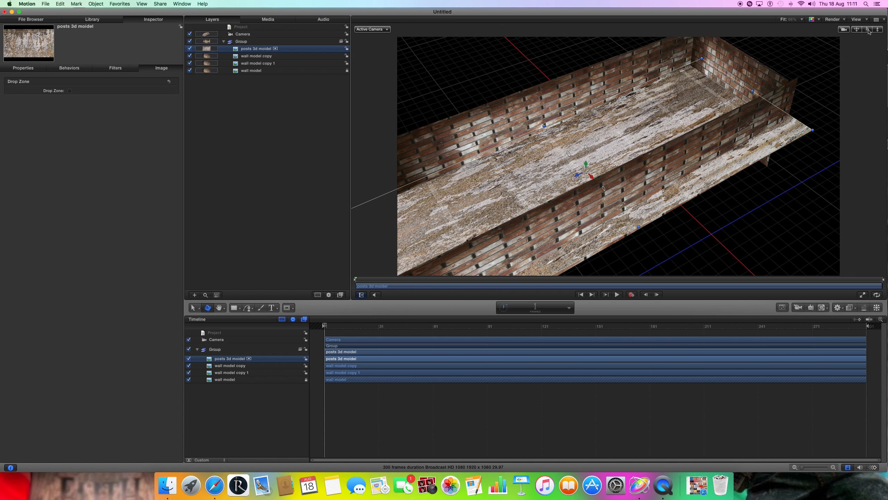
- Level the floor with small rotations about its axes so it lies evenly between the walls
drag(867, 30, 852, 25)
drag(661, 184, 690, 189)
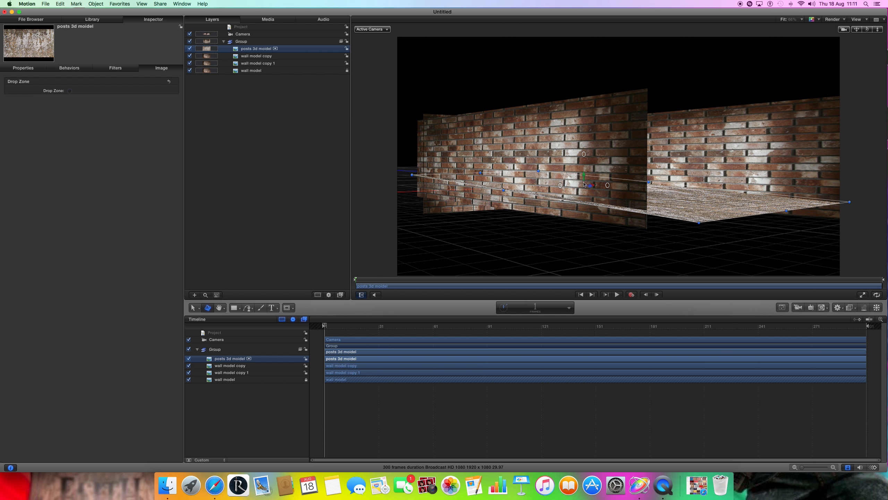
drag(608, 185, 559, 186)
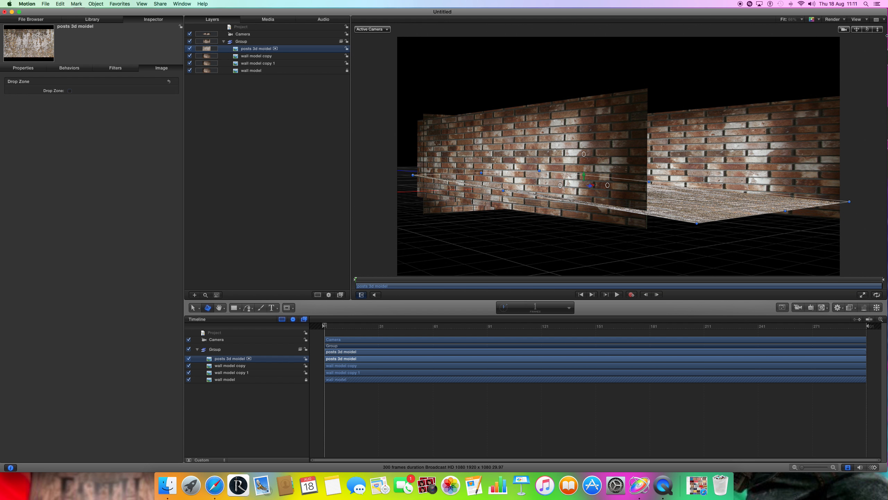
drag(868, 30, 582, 157)
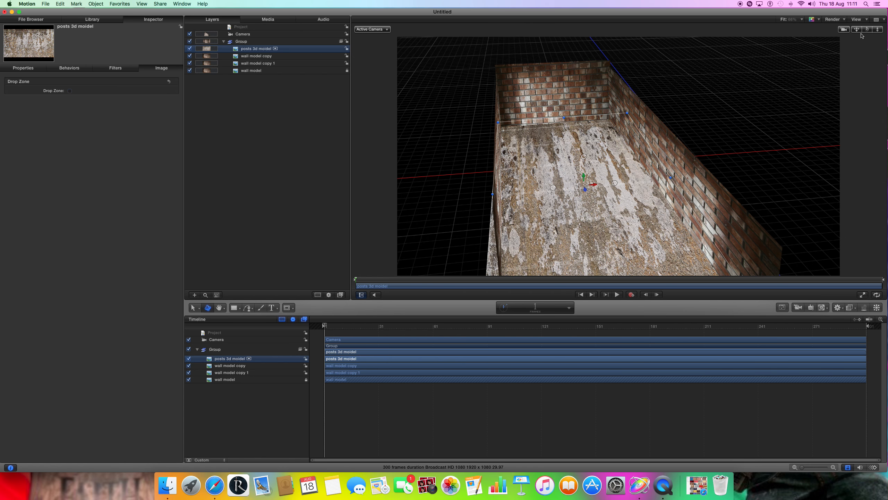
mouse_move(867, 30)
mouse_down()
mouse_move(884, 12)
mouse_move(871, 17)
mouse_move(864, 42)
mouse_move(869, 18)
mouse_move(861, 34)
mouse_up()
mouse_move(584, 154)
mouse_down()
mouse_move(579, 168)
mouse_move(584, 160)
mouse_up()
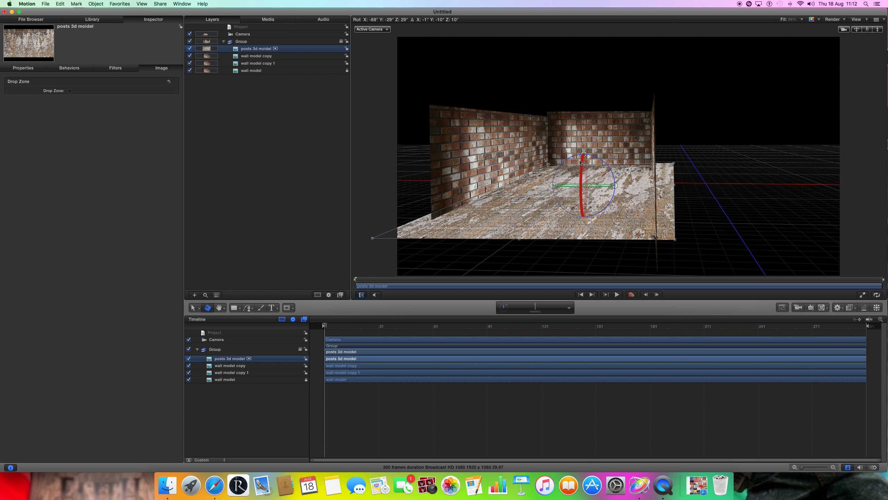
drag(582, 163, 583, 161)
drag(867, 30, 783, 30)
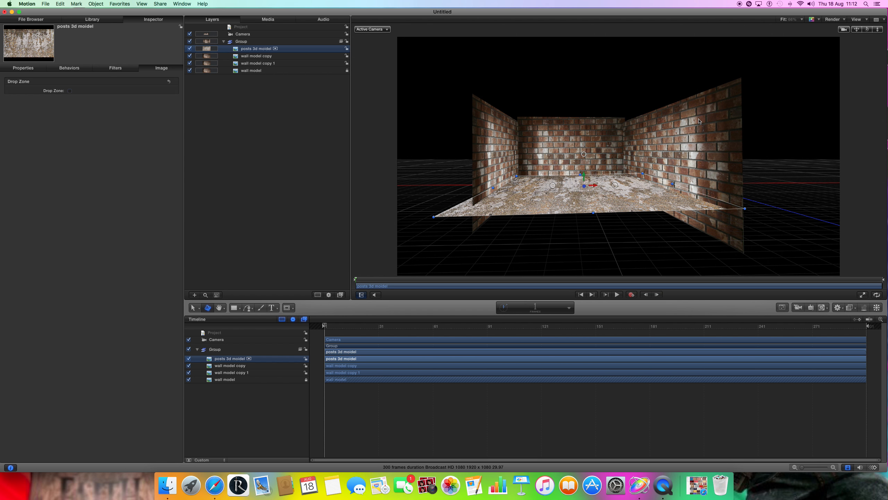
drag(615, 185, 615, 187)
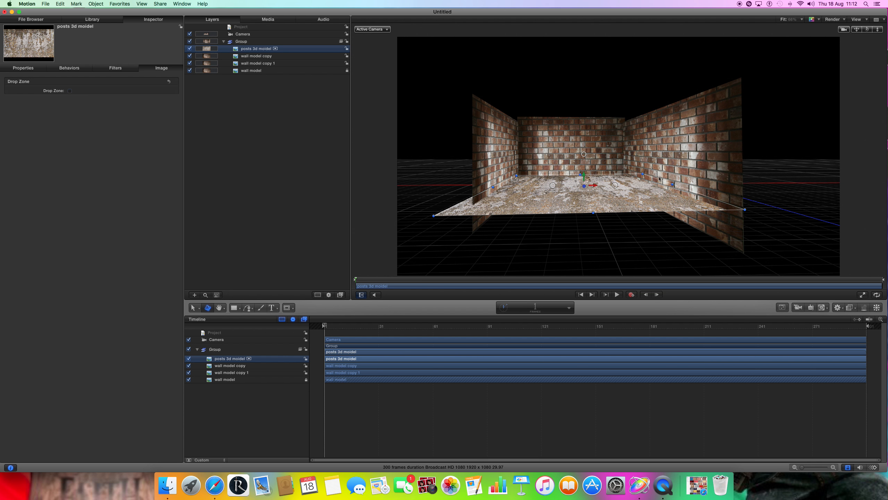
- Lengthen the first side wall toward the camera until its front edge extends past the frame
mouse_move(867, 30)
mouse_down()
mouse_move(867, 45)
mouse_move(867, 15)
mouse_move(870, 32)
mouse_up()
click(771, 175)
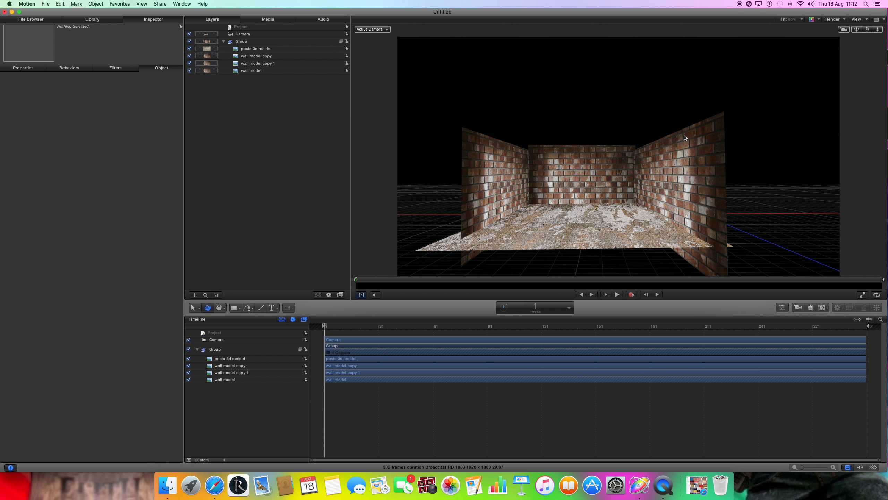
click(495, 171)
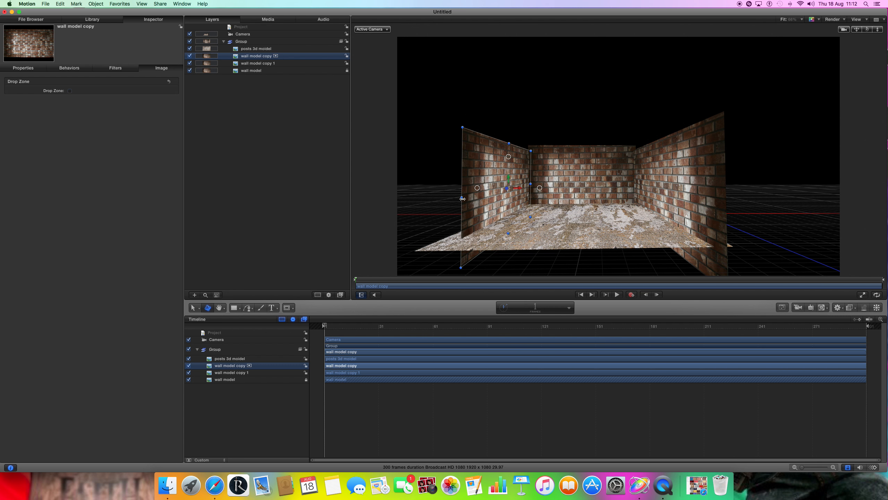
drag(462, 199, 357, 214)
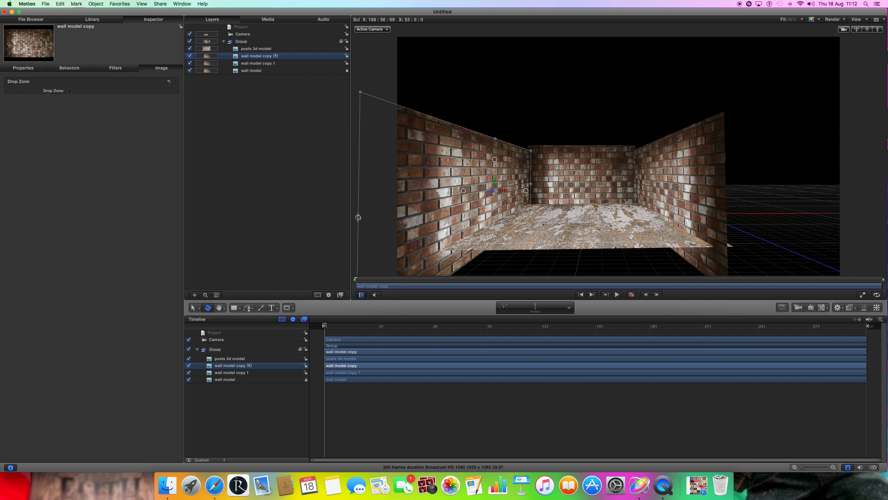
- Extend the floor and the second side wall toward the camera until their front edges pass out of the frame
click(549, 240)
drag(576, 248, 569, 306)
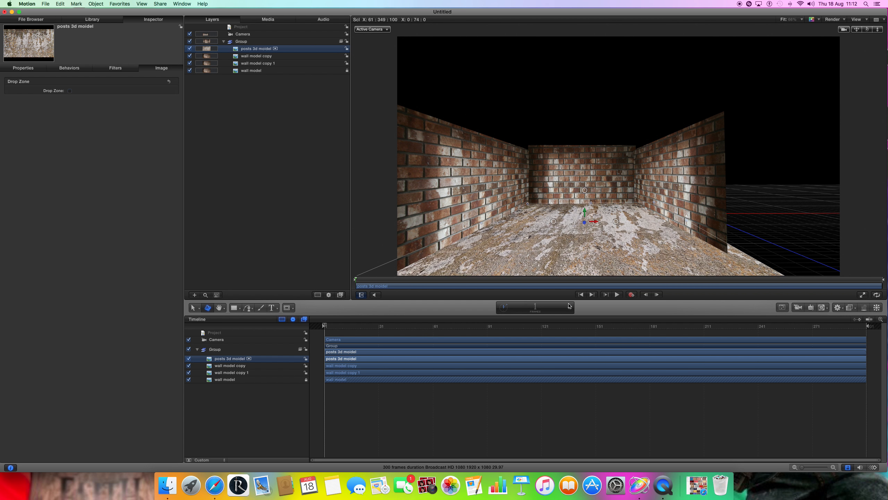
click(717, 196)
drag(728, 203, 871, 219)
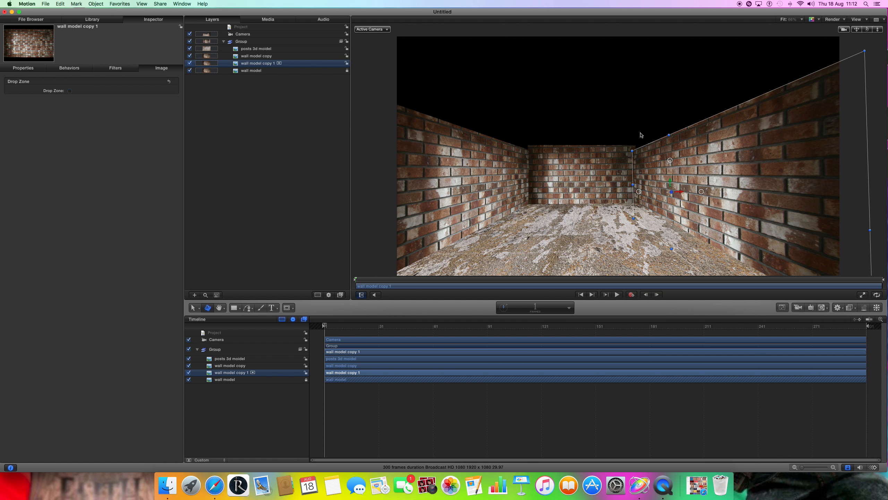
- Duplicate the floor and raise the copy to the top of the walls as a ceiling
click(596, 214)
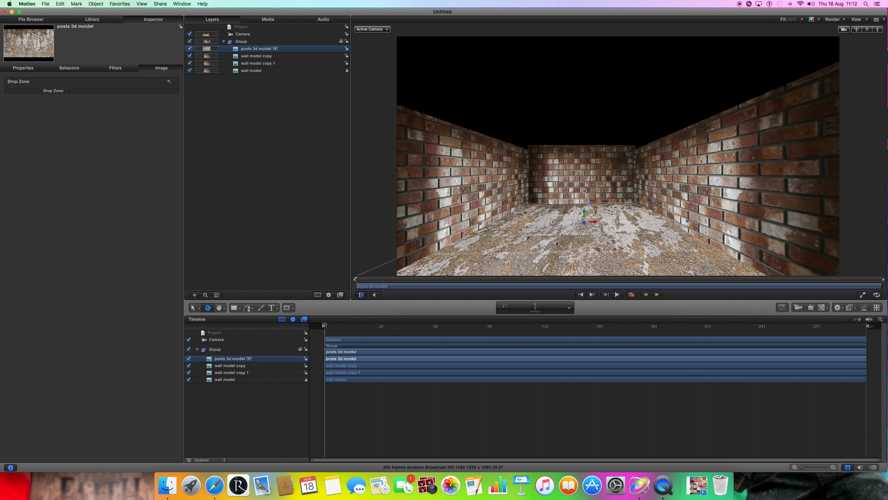
right_click(559, 240)
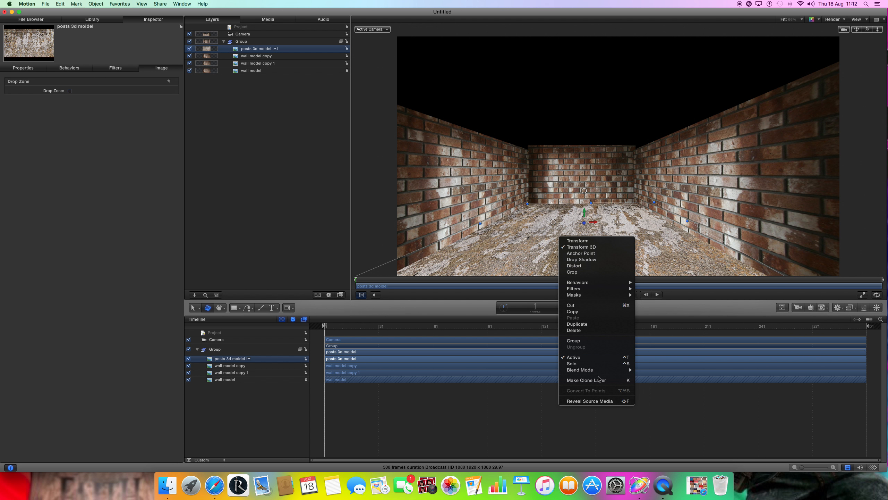
click(591, 324)
drag(584, 213, 595, 131)
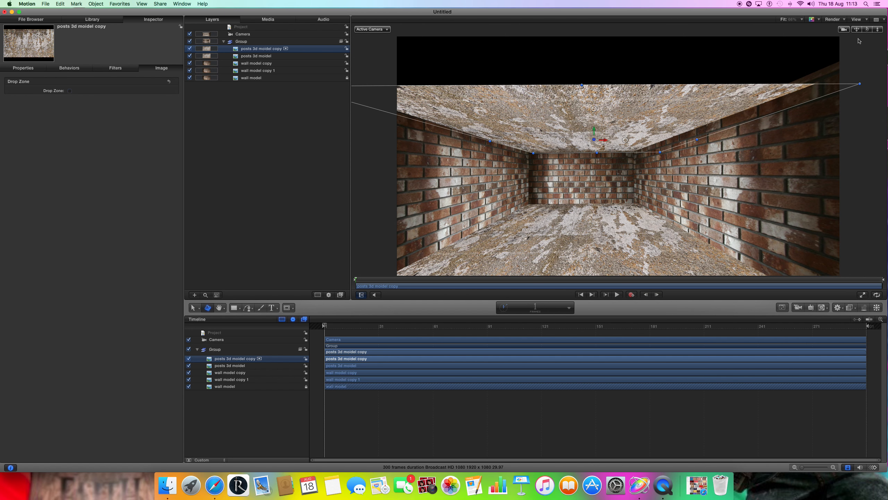
- Widen the ceiling past the side wall and fit its back edge to the back wall so the room closes, and deselect it
drag(867, 29, 842, 47)
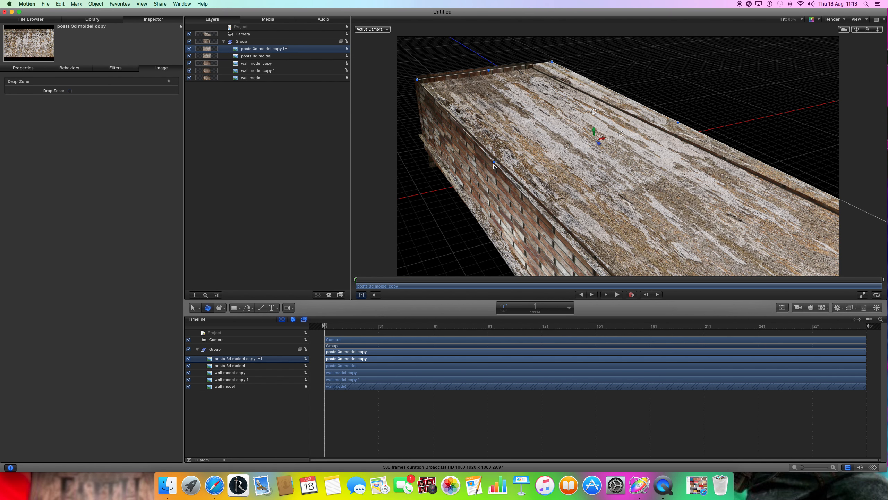
drag(493, 164, 481, 167)
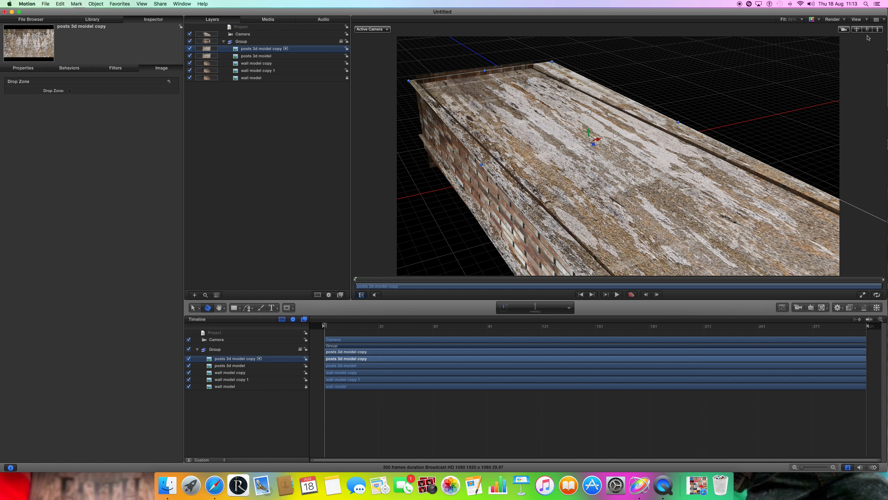
mouse_move(857, 30)
mouse_down()
mouse_move(846, 31)
mouse_move(858, 31)
mouse_up()
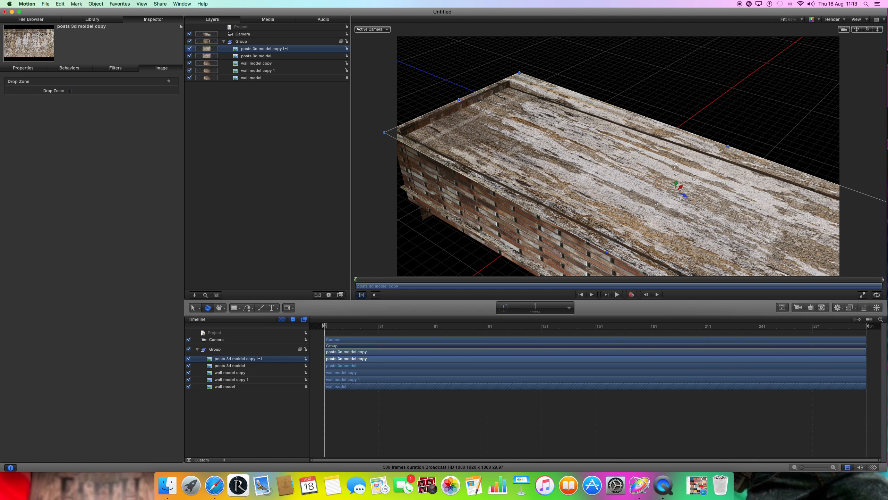
drag(458, 100, 444, 112)
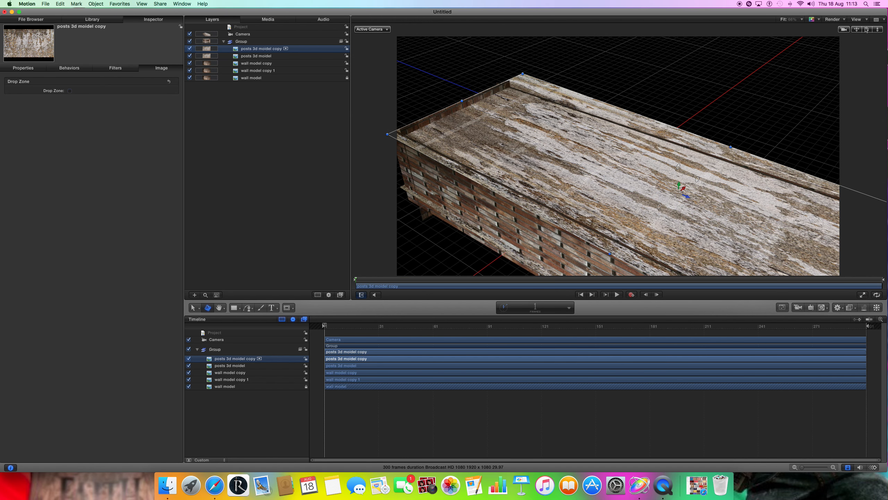
mouse_move(868, 32)
mouse_down()
mouse_move(868, 61)
mouse_move(862, 25)
mouse_move(868, 38)
mouse_move(883, 30)
mouse_move(857, 33)
mouse_up()
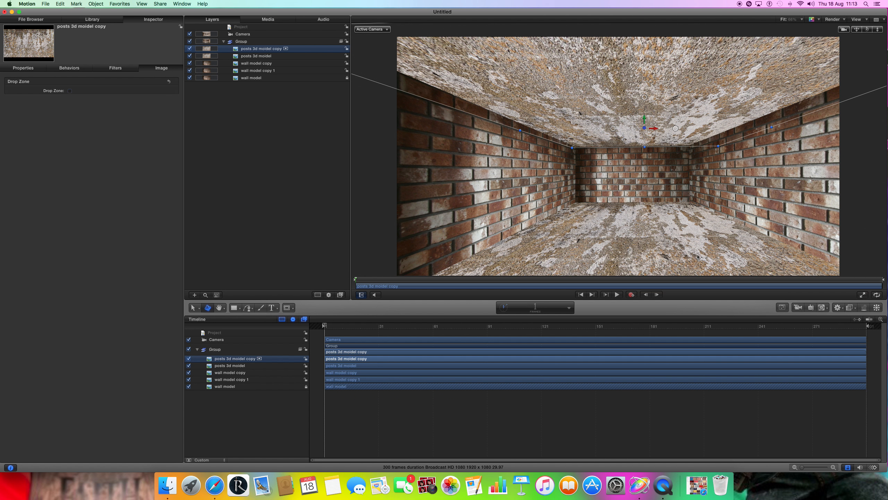
click(863, 225)
click(318, 127)
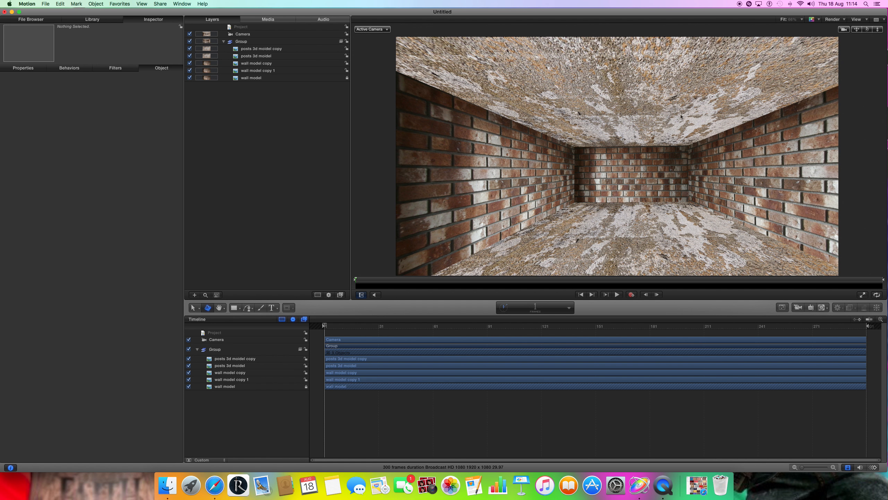
mouse_move(866, 30)
mouse_down()
mouse_move(867, 52)
mouse_move(870, 31)
mouse_move(853, 30)
mouse_move(868, 32)
mouse_up()
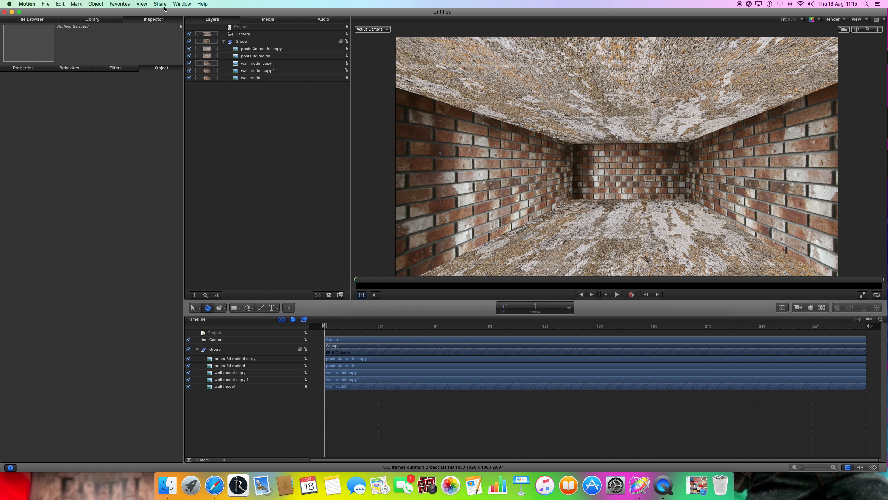
click(178, 4)
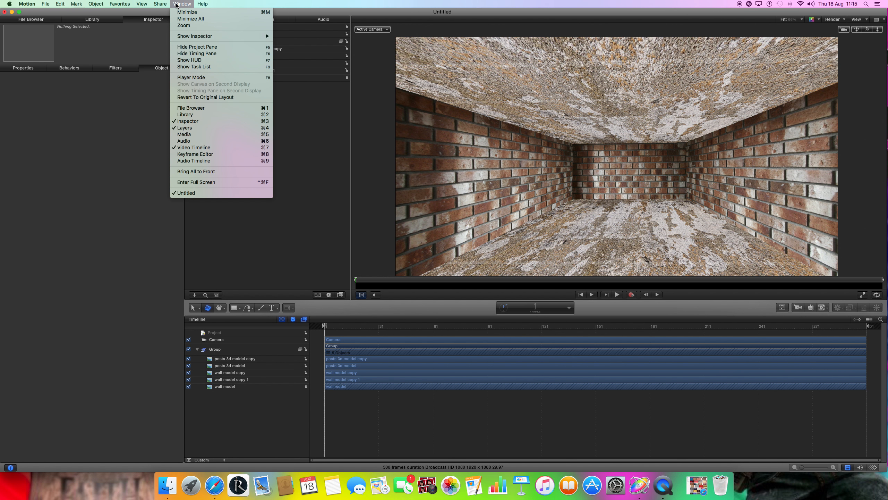
mouse_move(162, 5)
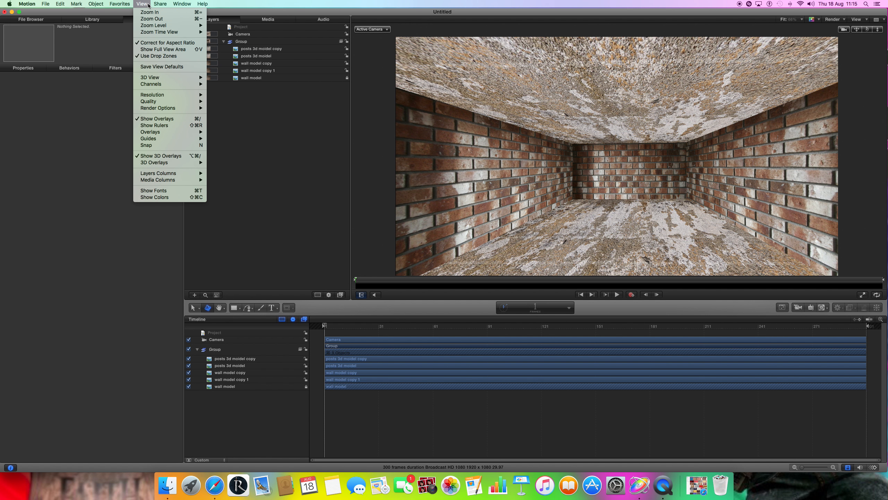
click(250, 137)
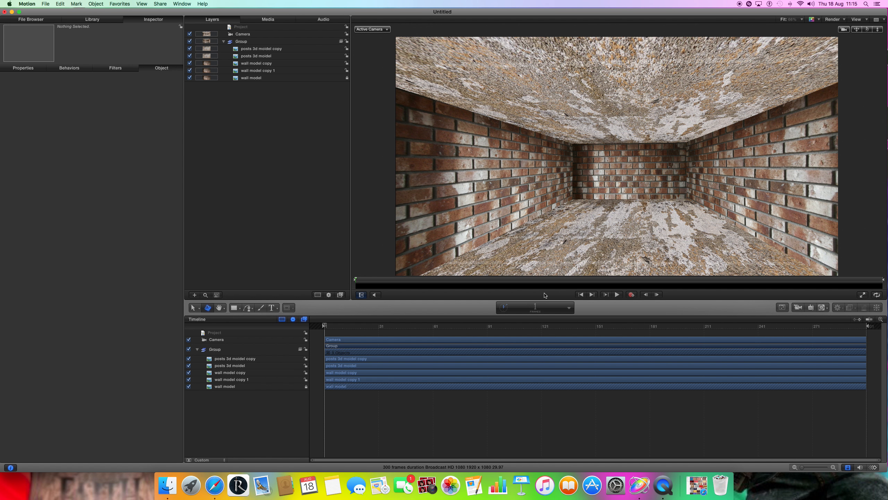
- Add a second camera to the scene and select the original camera in front of the room
click(799, 307)
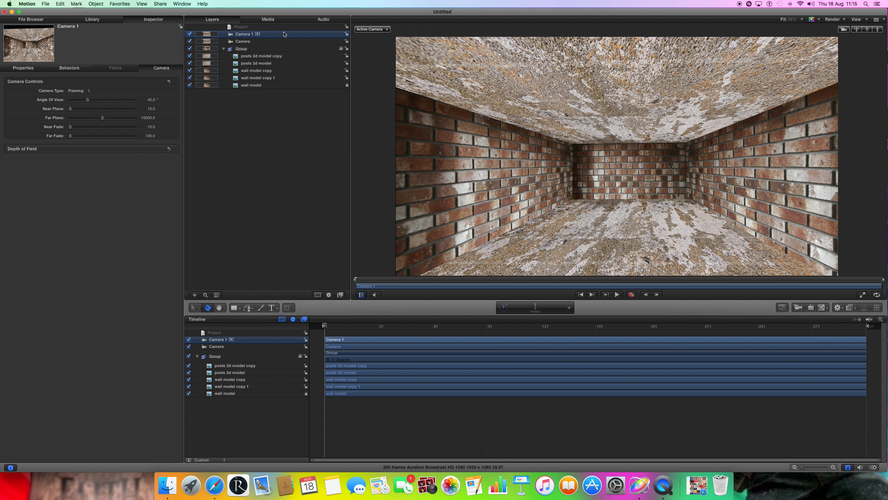
mouse_move(41, 41)
drag(856, 30, 832, 28)
click(538, 209)
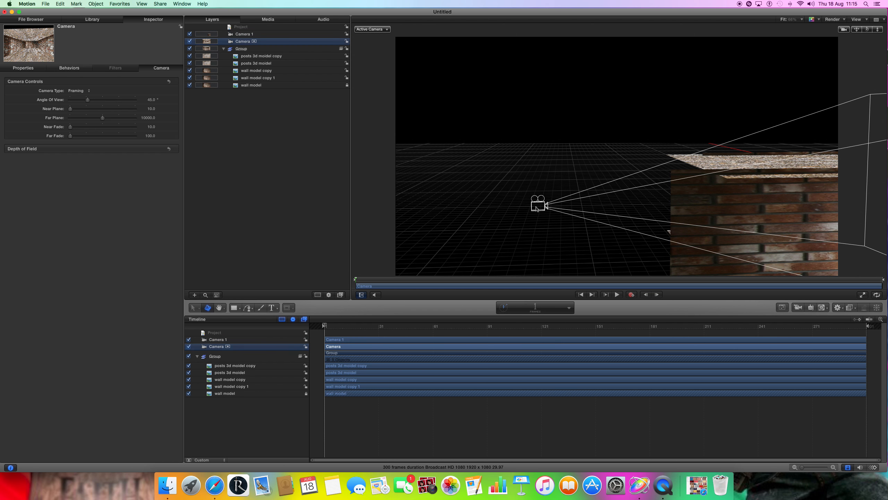
- Reposition the original camera with small moves so its frame lines up with the open front of the room
drag(869, 31, 836, 26)
drag(868, 29, 810, 64)
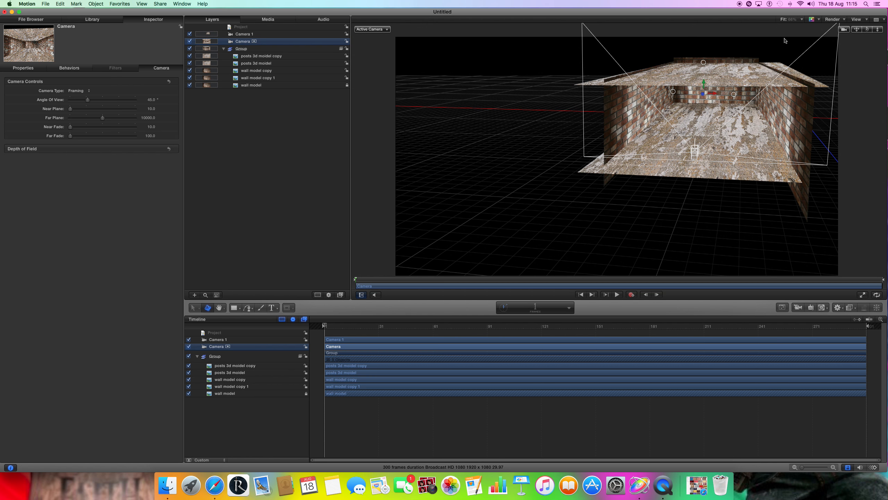
drag(856, 31, 873, 36)
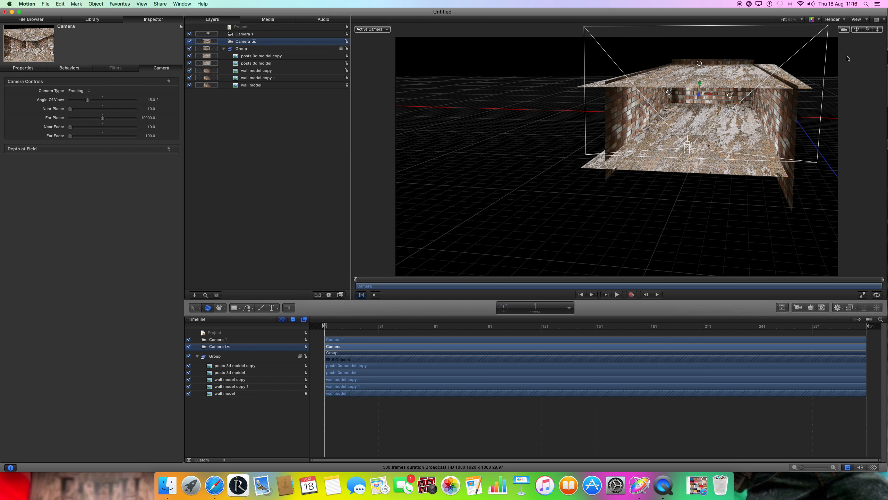
mouse_move(867, 29)
mouse_down()
mouse_move(868, 47)
mouse_move(868, 31)
mouse_up()
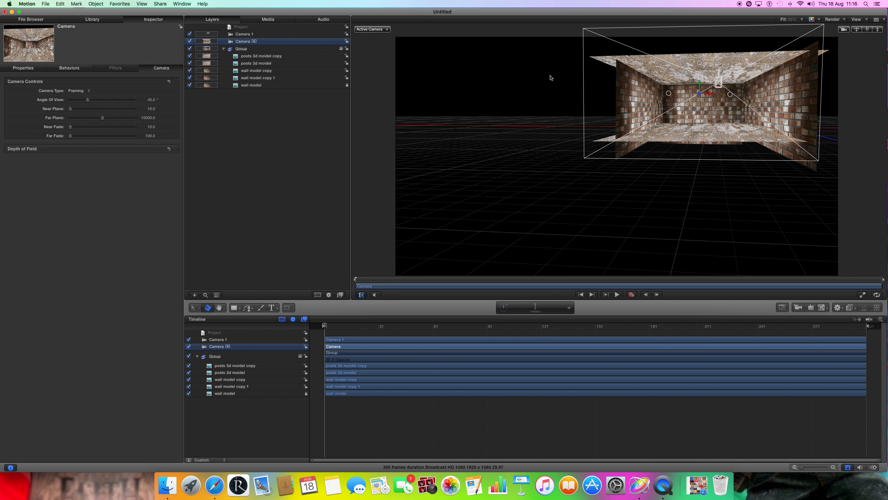
mouse_move(603, 86)
mouse_down()
mouse_move(597, 91)
mouse_move(606, 86)
mouse_move(606, 98)
mouse_up()
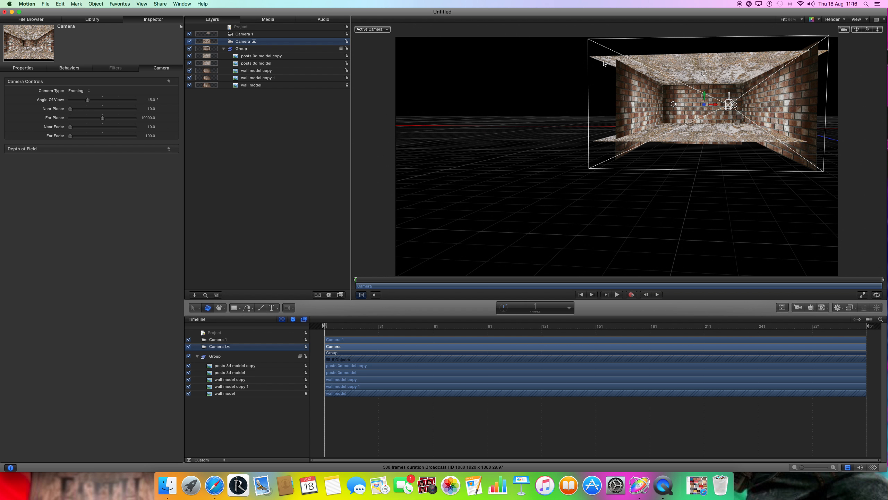
drag(588, 39, 587, 39)
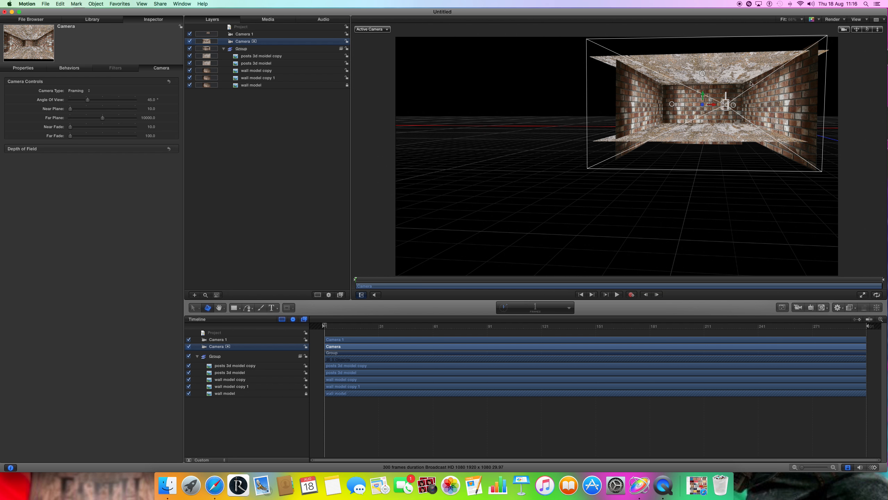
mouse_move(867, 33)
mouse_down()
mouse_move(847, 33)
mouse_move(847, 25)
mouse_move(867, 31)
mouse_up()
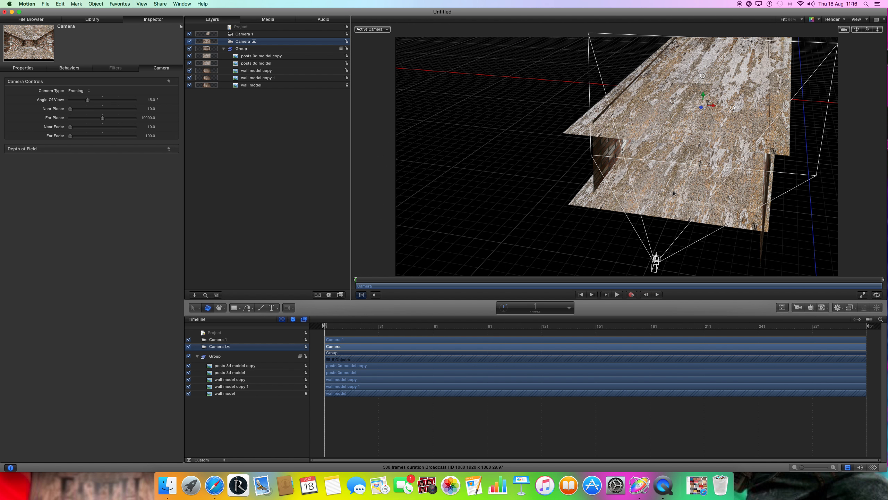
drag(670, 191, 666, 182)
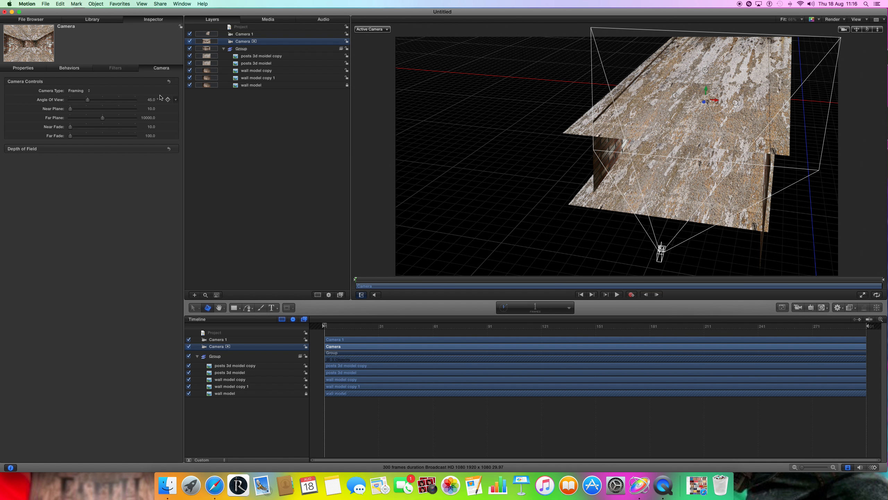
mouse_move(14, 41)
drag(867, 29, 869, 17)
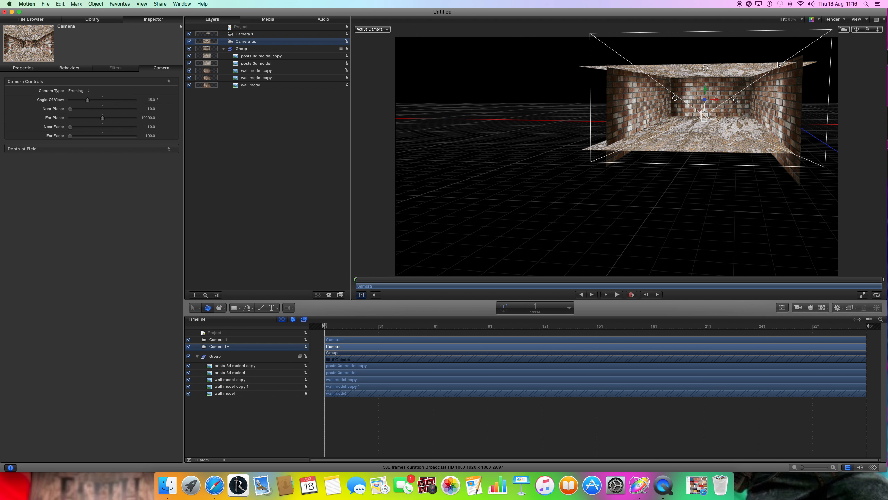
- Set the original camera's angle of view to 48°, near plane to 1 and far fade to 0, lowering the far plane and raising the near fade
click(27, 43)
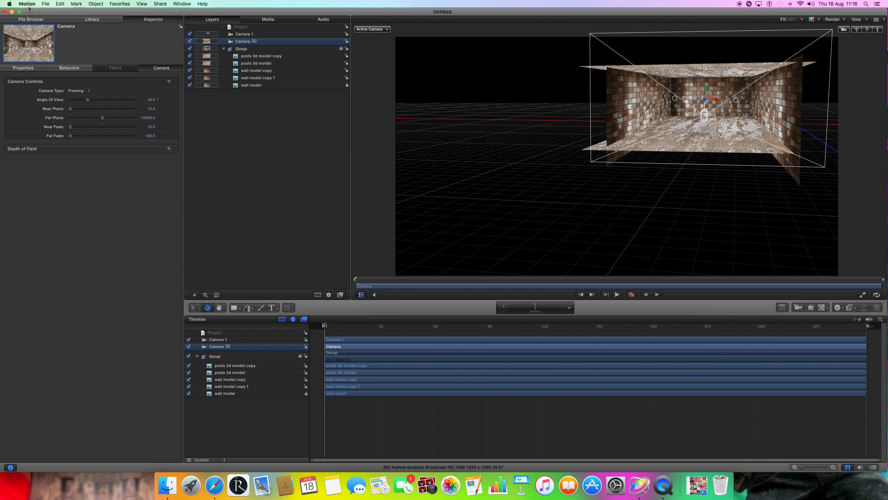
drag(52, 13, 86, 15)
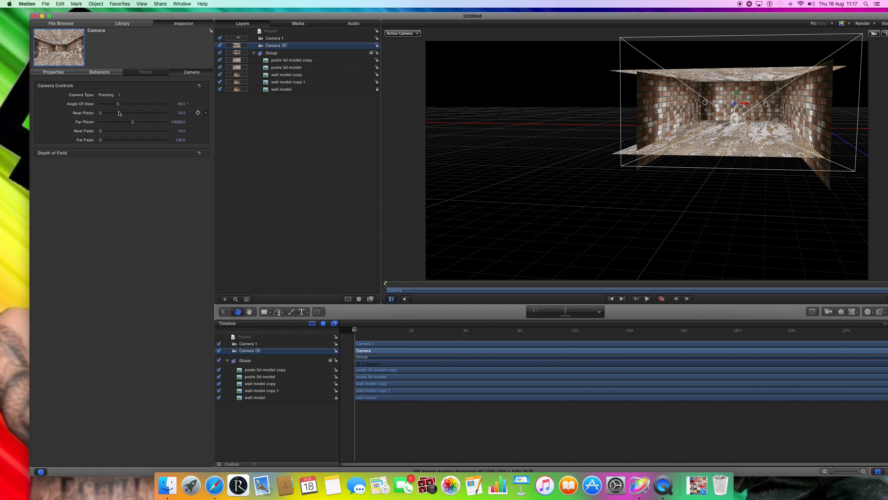
mouse_move(118, 104)
mouse_down()
mouse_move(140, 109)
mouse_move(104, 114)
mouse_move(143, 126)
mouse_move(119, 106)
mouse_move(135, 116)
mouse_move(100, 116)
mouse_move(135, 123)
mouse_move(120, 108)
mouse_up()
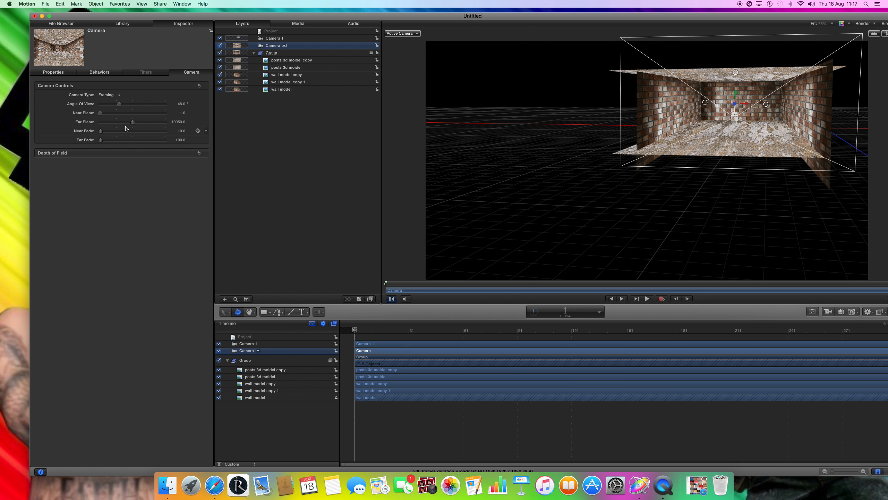
drag(132, 124, 86, 142)
drag(805, 16, 761, 5)
mouse_move(842, 30)
mouse_down()
mouse_move(784, 33)
mouse_move(851, 39)
mouse_move(860, 32)
mouse_move(852, 31)
mouse_up()
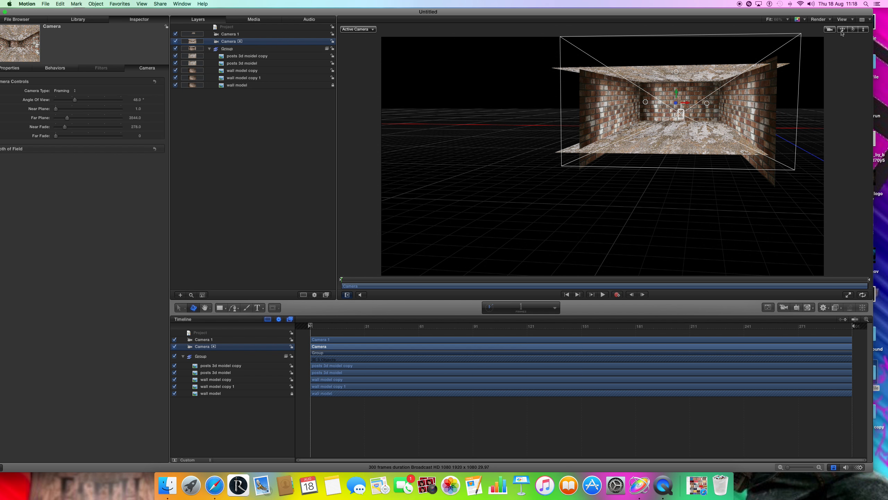
drag(137, 16, 198, 10)
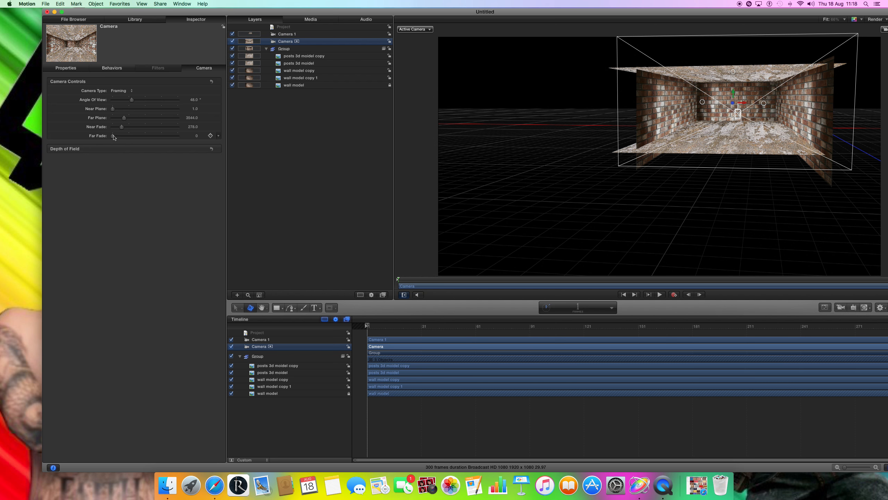
mouse_move(114, 136)
mouse_down()
mouse_move(122, 136)
mouse_move(112, 138)
mouse_up()
drag(338, 13, 295, 3)
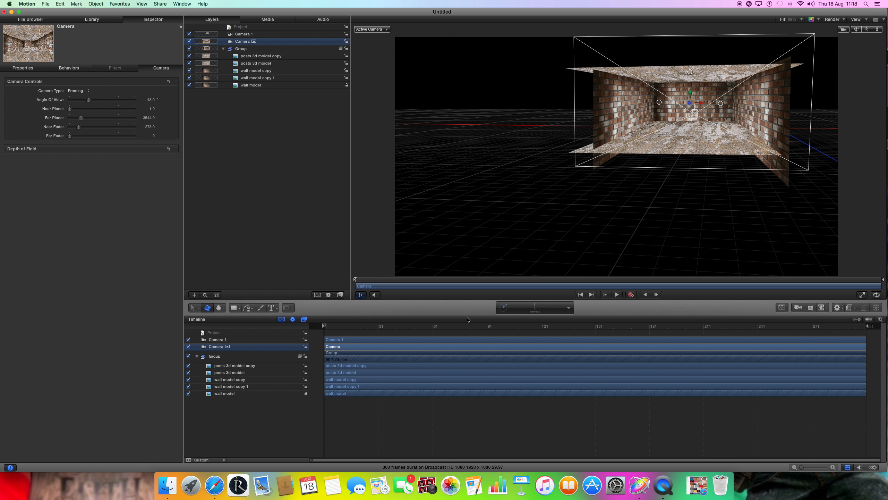
- Add a Dolly camera behavior to the original camera
right_click(348, 349)
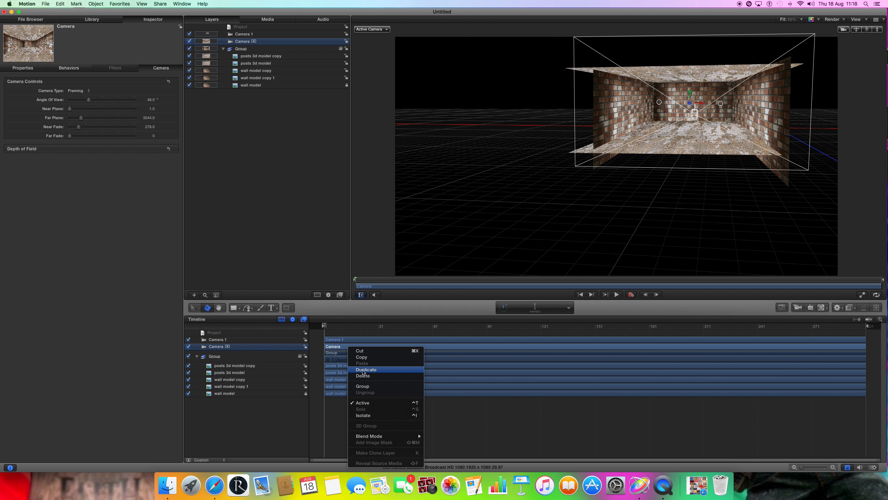
click(599, 406)
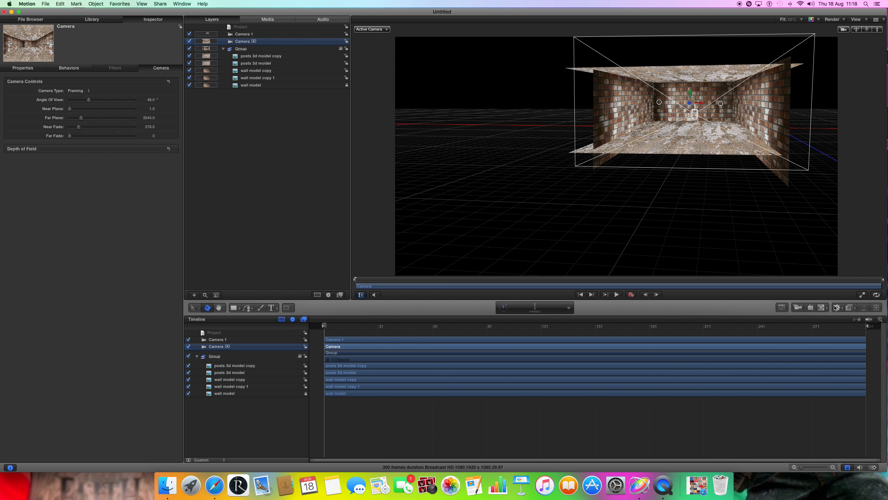
click(838, 307)
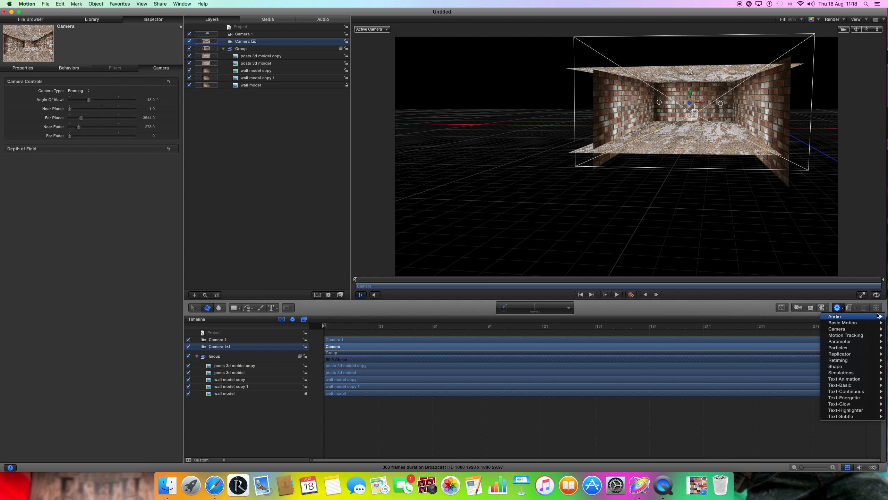
mouse_move(870, 329)
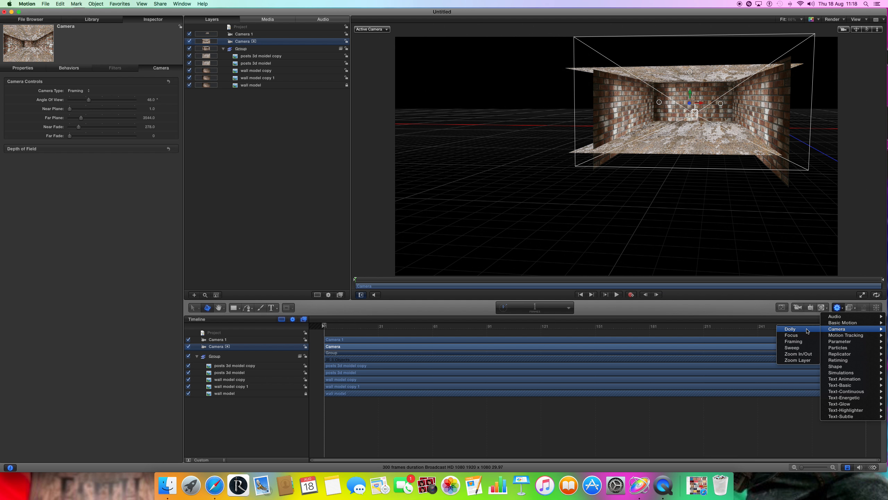
click(807, 331)
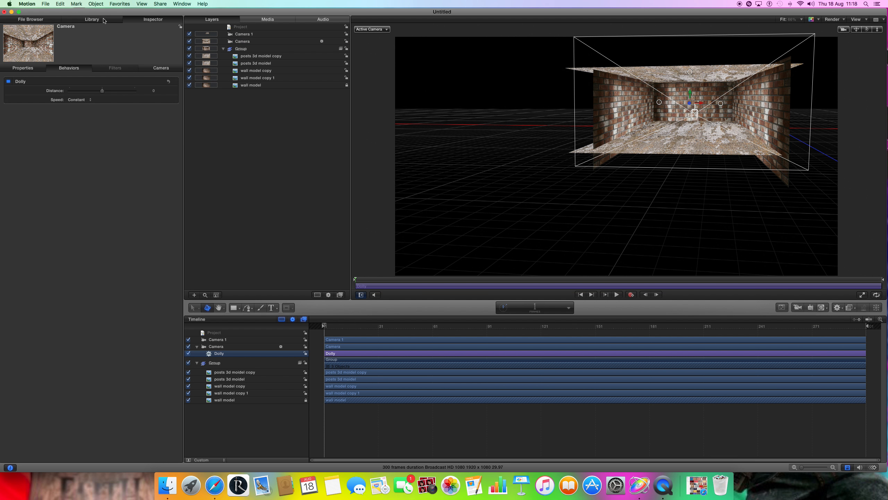
- Set the Dolly distance to 3142 with constant speed and play the animation to check the camera move
click(89, 101)
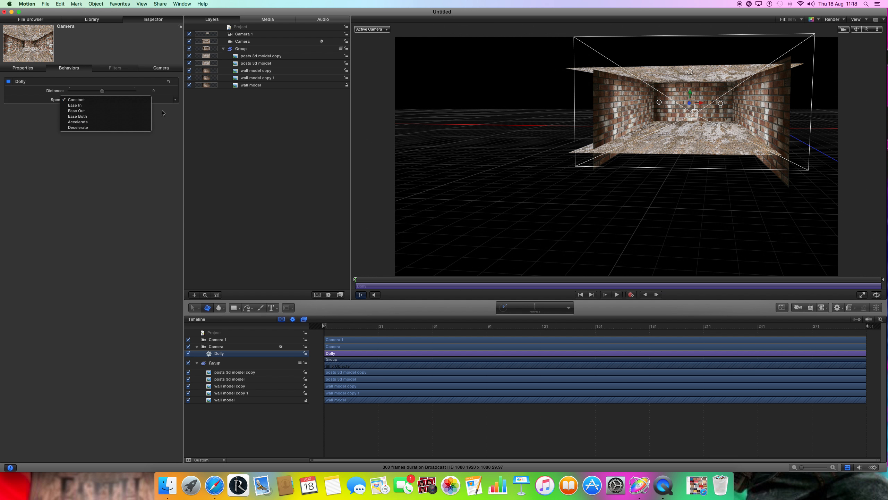
click(152, 125)
drag(103, 93, 114, 93)
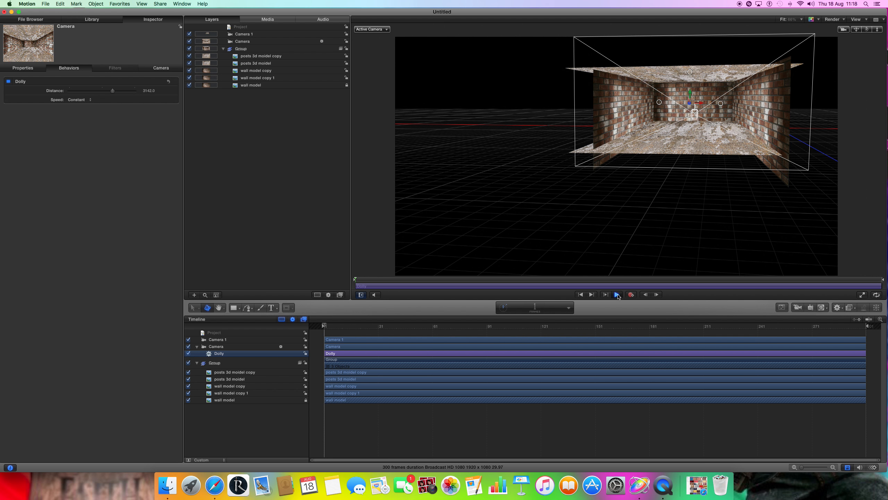
click(617, 295)
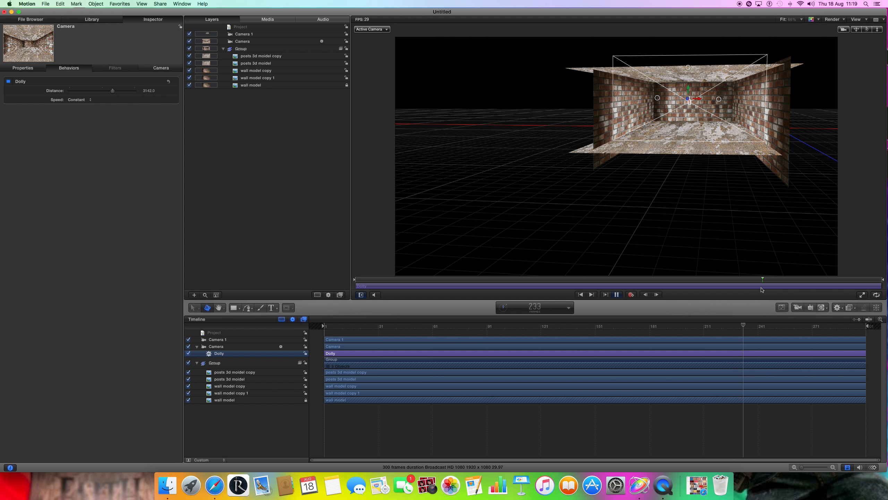
click(617, 295)
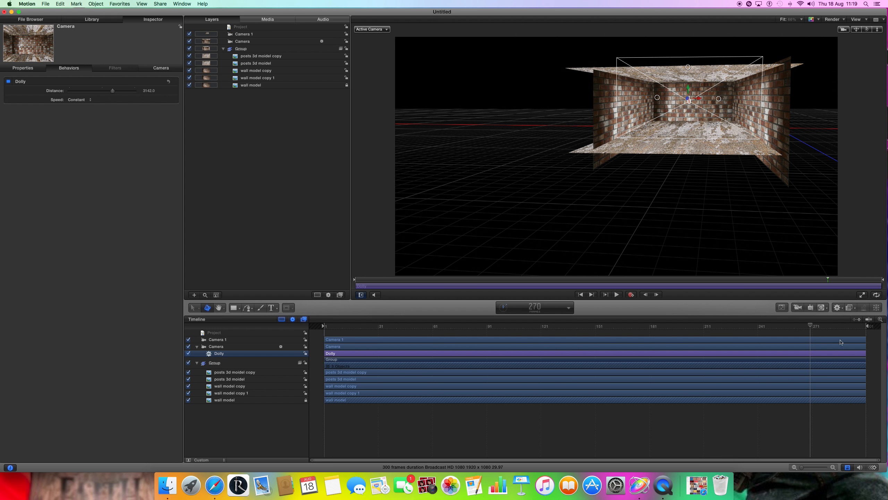
- Trim the Dolly behavior to the first few frames of the timeline and set the playhead to frame 5
drag(808, 327, 363, 286)
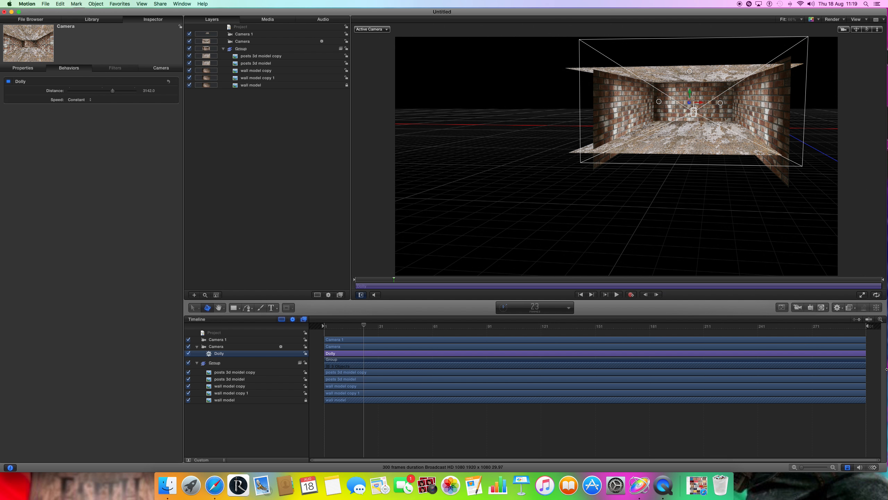
drag(866, 354, 324, 327)
drag(338, 355, 330, 354)
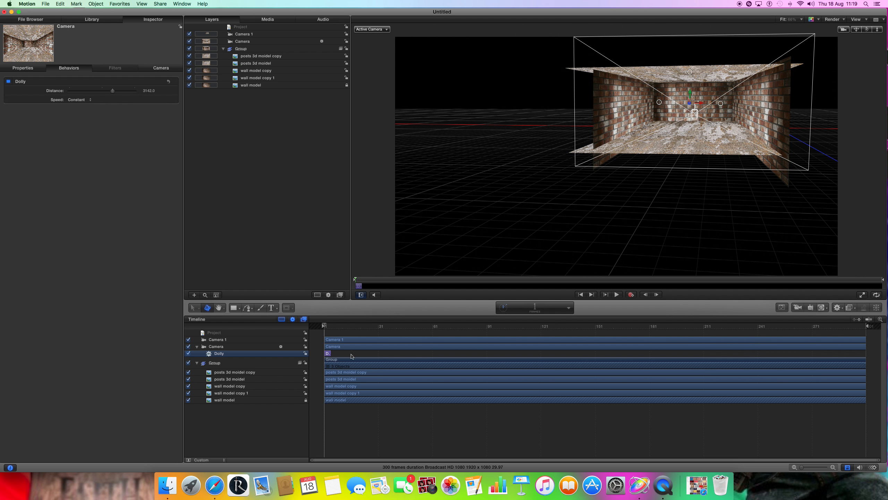
drag(323, 328, 332, 327)
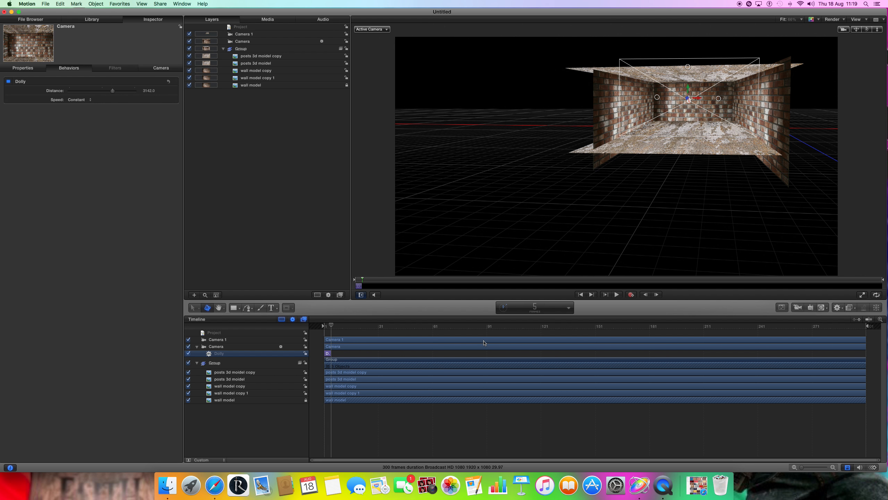
- Add a second Dolly camera behavior to the original camera and open its Distance value for editing
click(840, 308)
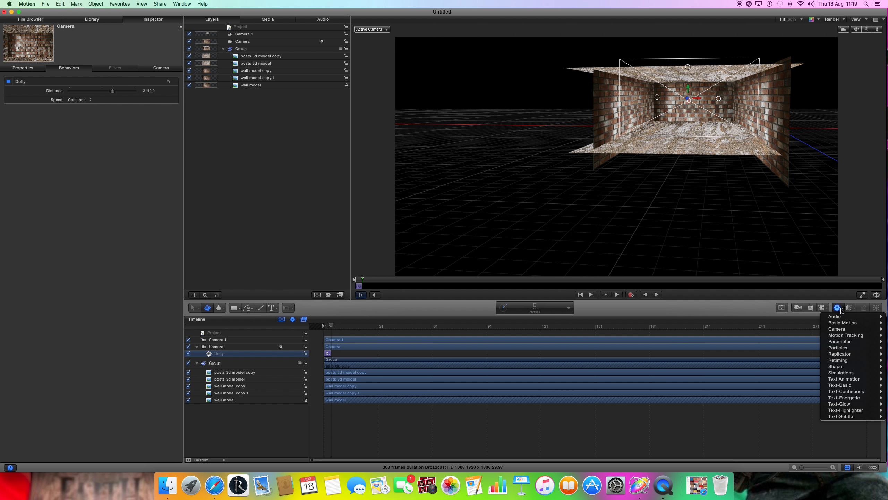
mouse_move(847, 331)
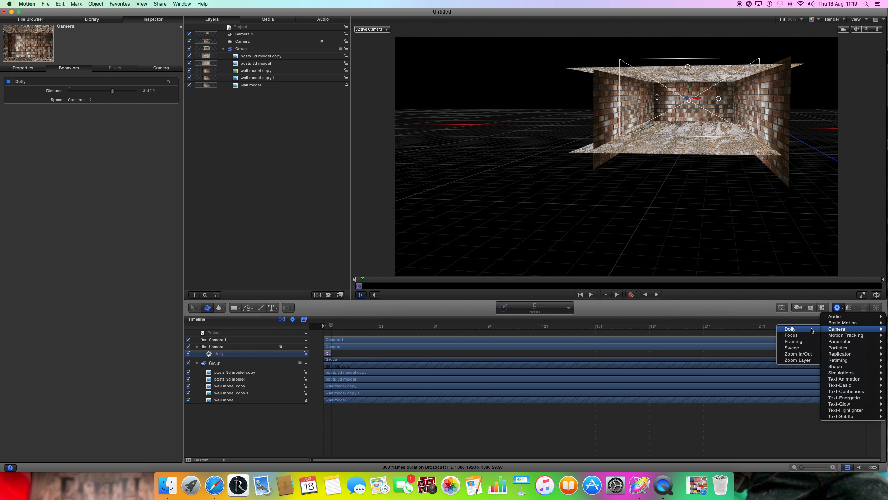
click(791, 329)
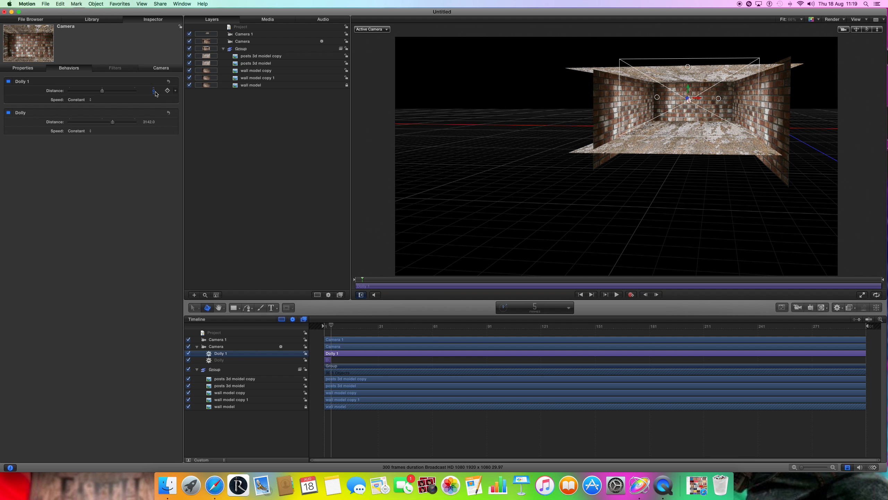
click(152, 92)
click(153, 92)
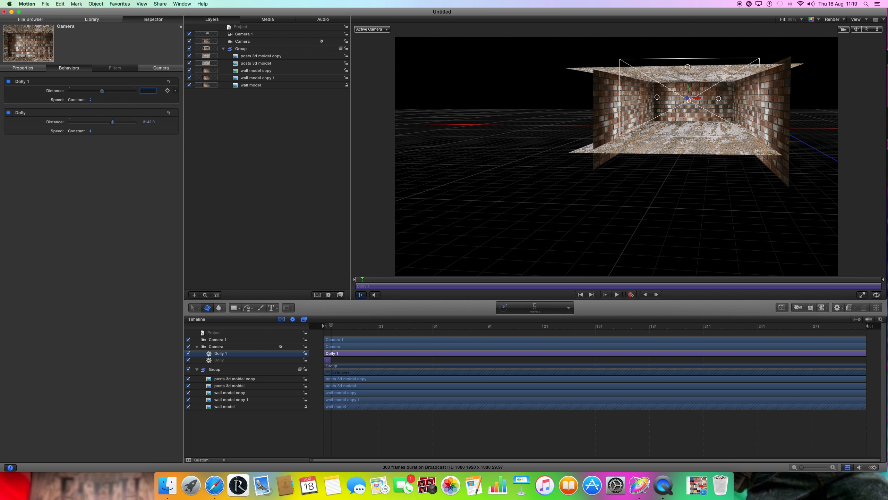
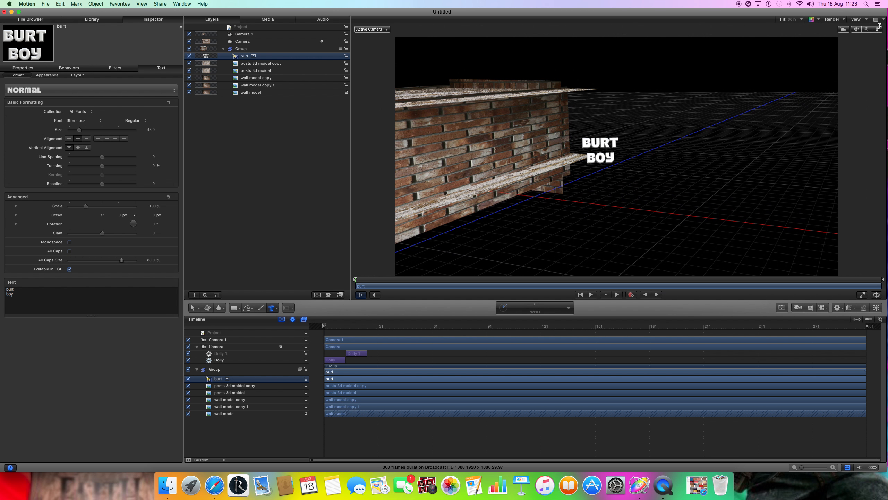
- Enlarge the BURT BOY text to a font size of about 130 and look through its other settings
drag(79, 129, 100, 130)
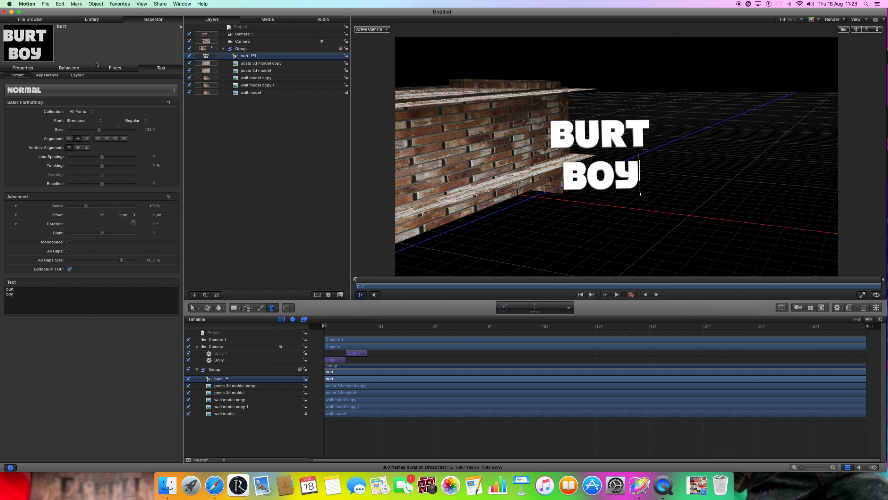
click(25, 68)
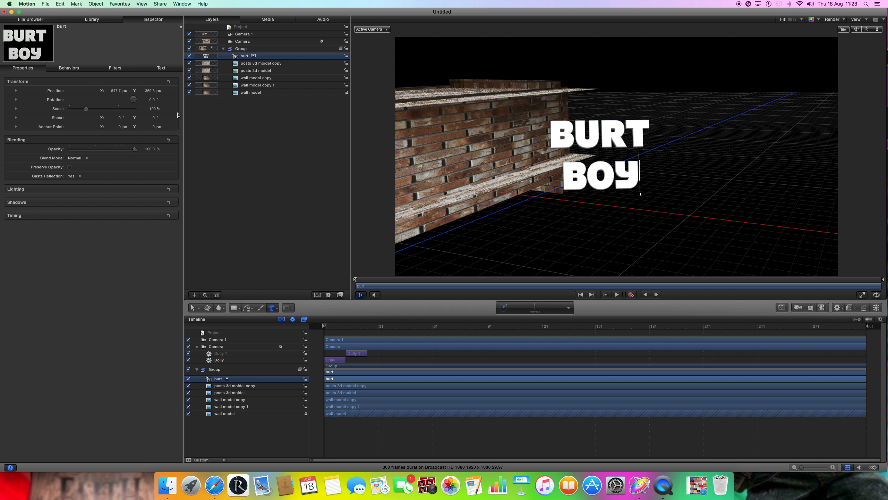
click(70, 68)
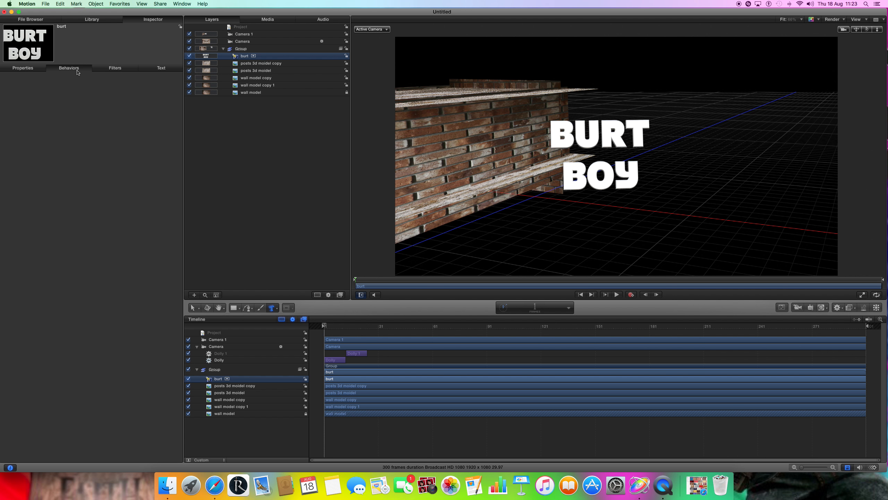
click(115, 68)
click(161, 68)
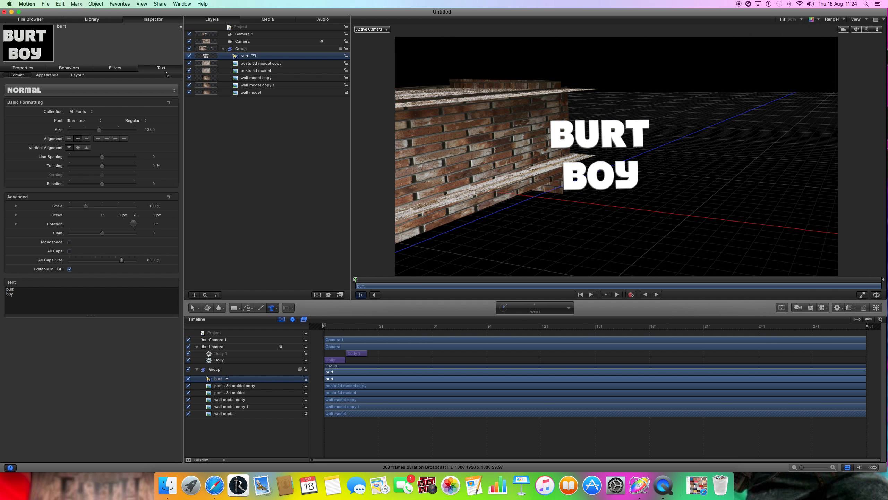
- Switch the 3D text's material from Single to Multiple and set the text depth to 11
click(48, 76)
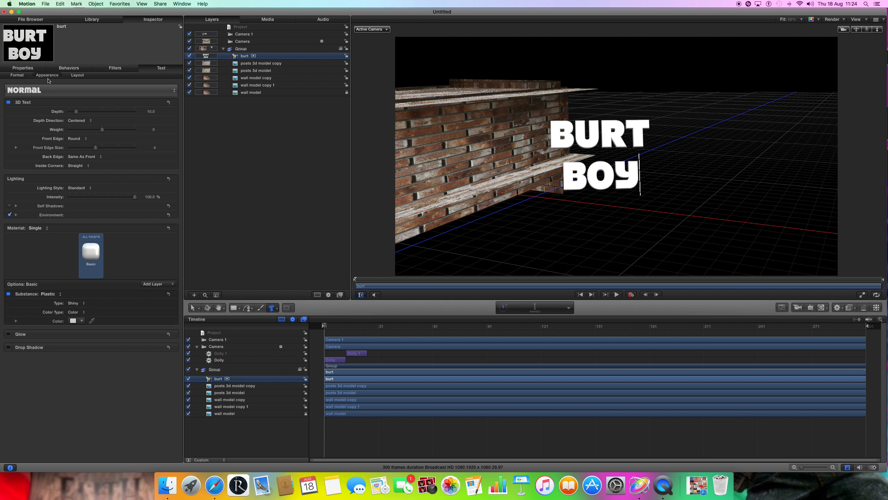
click(36, 228)
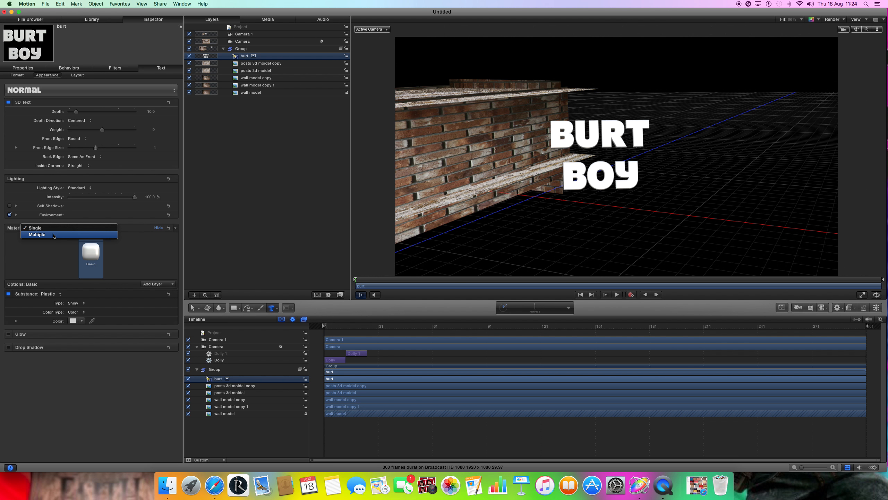
click(52, 234)
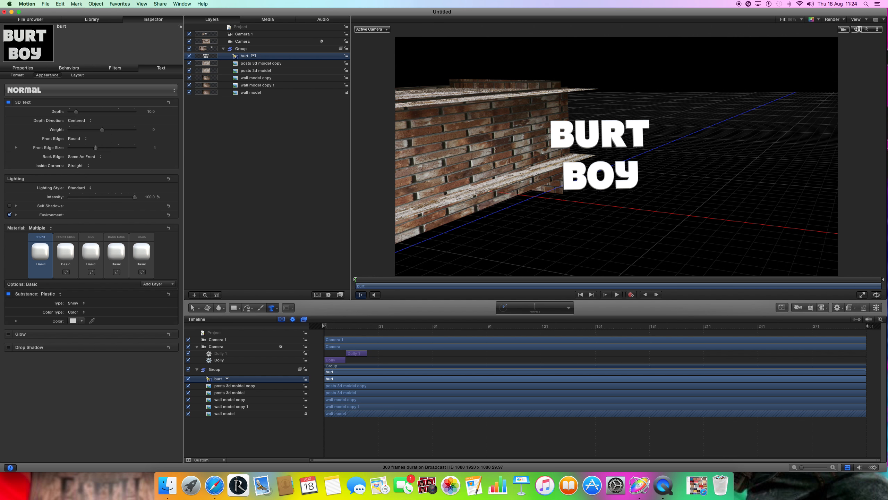
drag(867, 29, 843, 31)
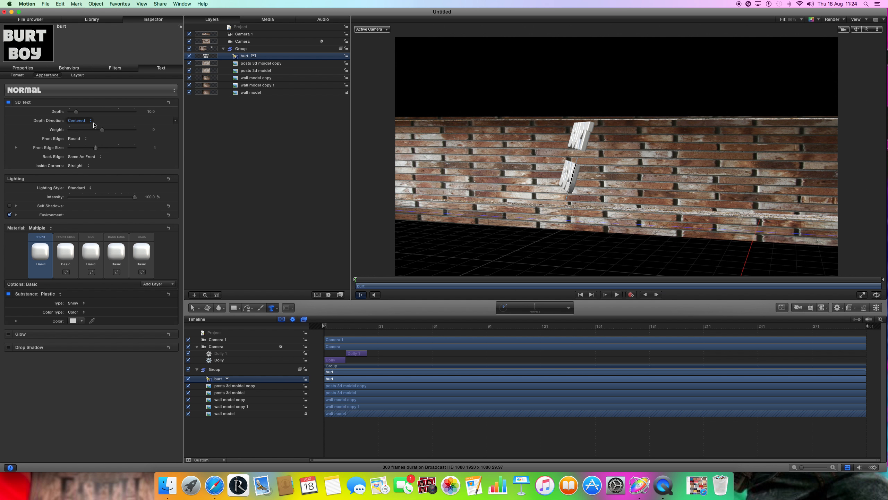
mouse_move(76, 111)
mouse_down()
mouse_move(126, 118)
mouse_move(79, 114)
mouse_up()
- Apply the Grunge Brushed material to the front face of the 3D text
click(42, 254)
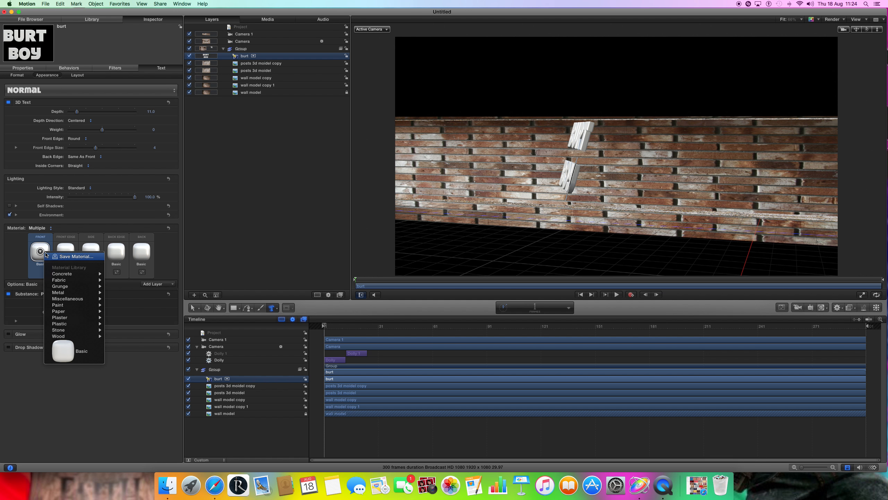
mouse_move(84, 274)
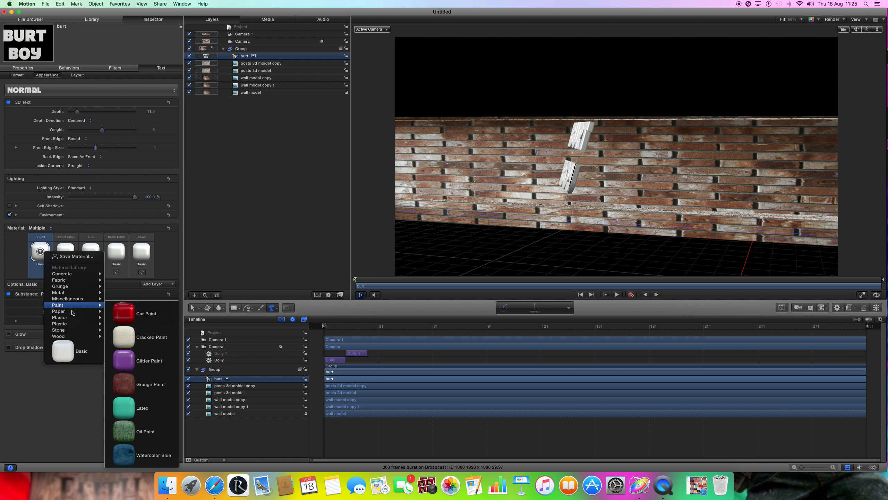
mouse_move(71, 324)
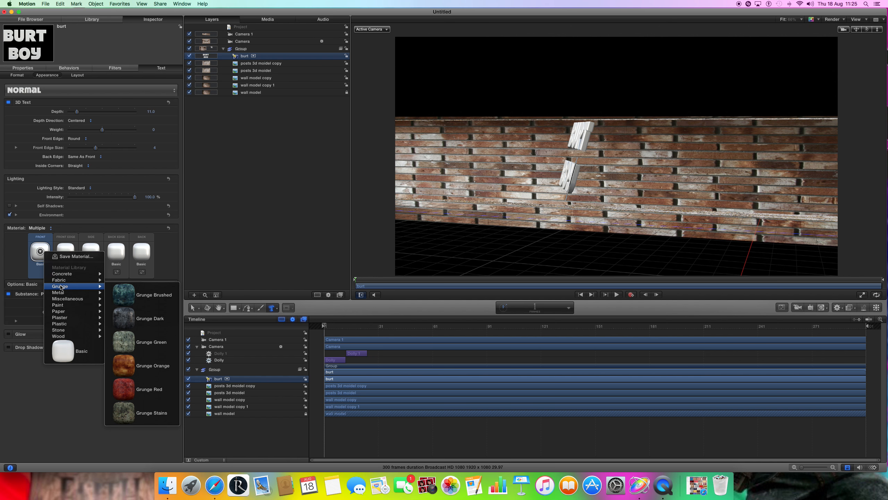
click(138, 293)
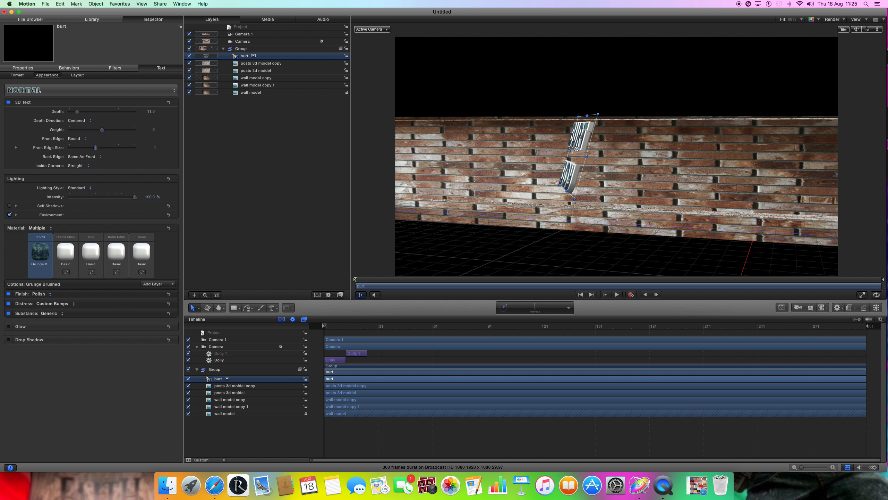
- Apply the Gold metal material to the front edge of the 3D text
drag(867, 29, 857, 35)
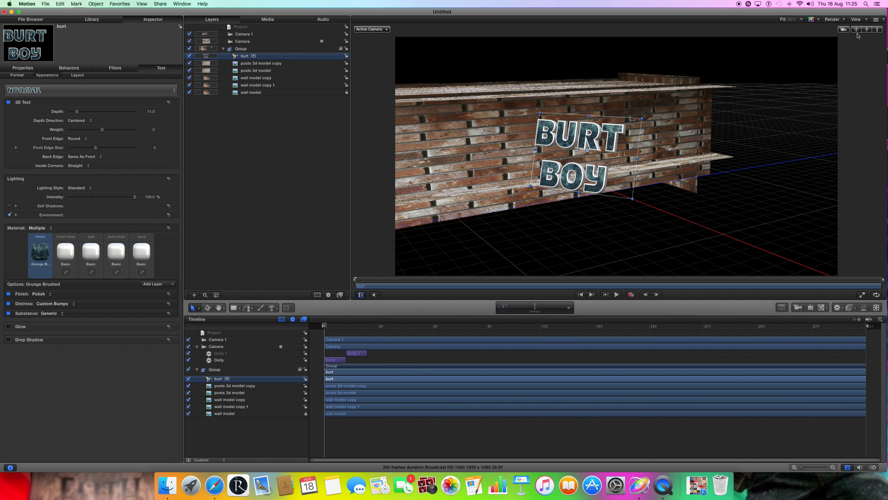
click(71, 253)
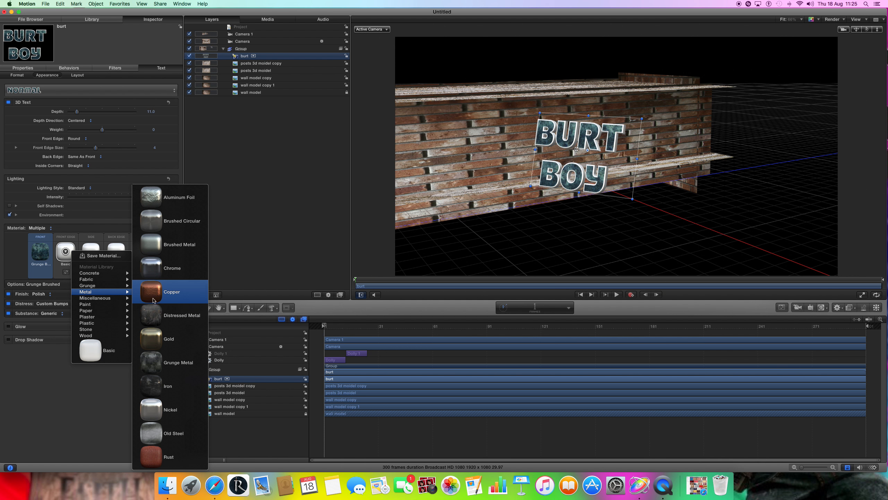
click(150, 339)
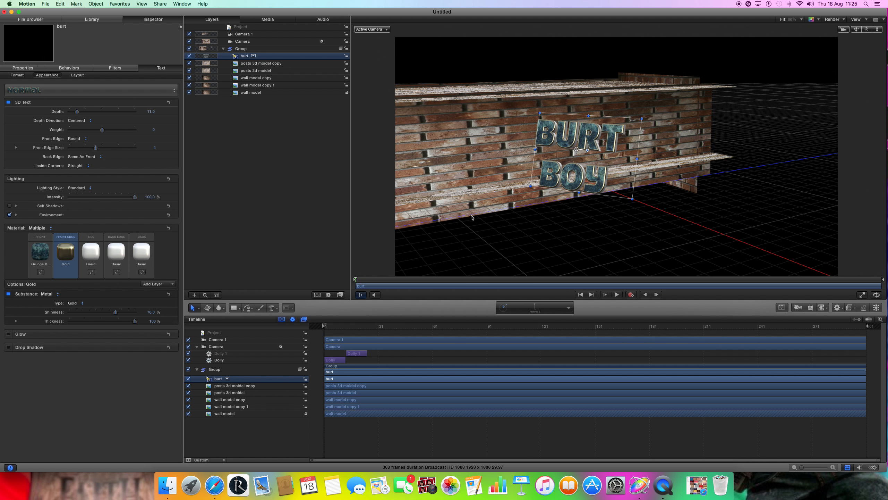
- Apply the Gold metal material to the sides of the 3D text
drag(869, 30, 846, 36)
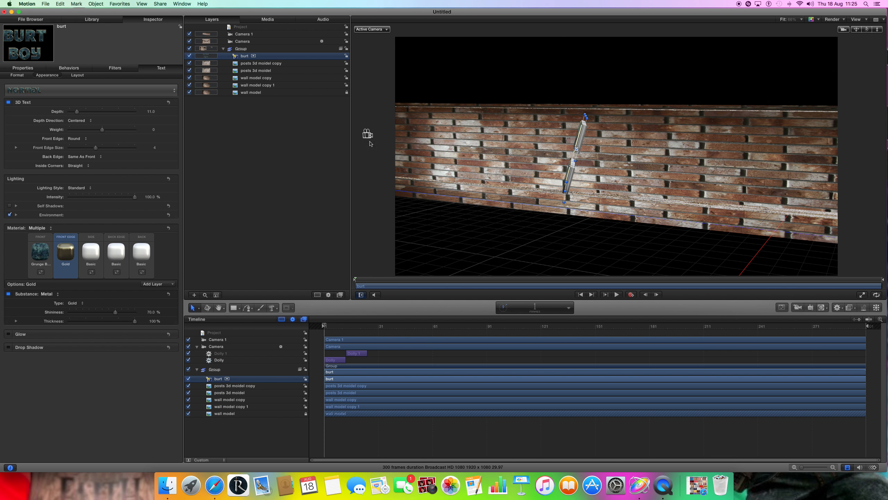
click(91, 251)
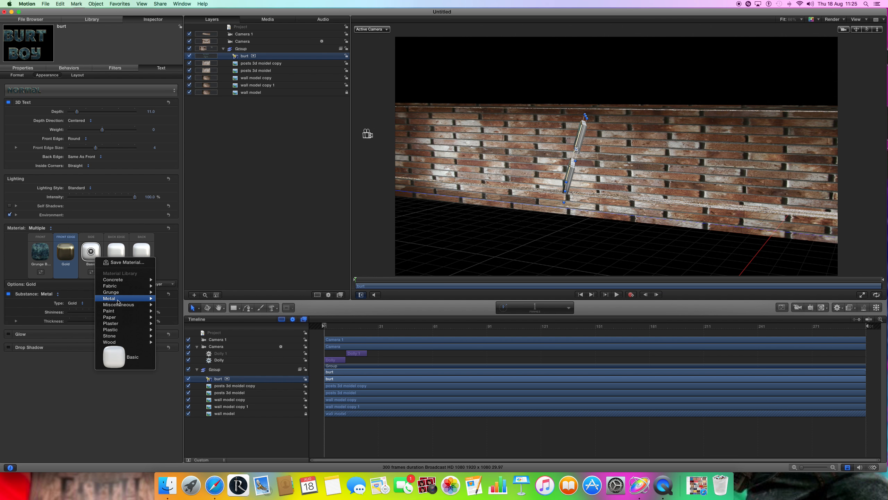
mouse_move(131, 298)
click(182, 335)
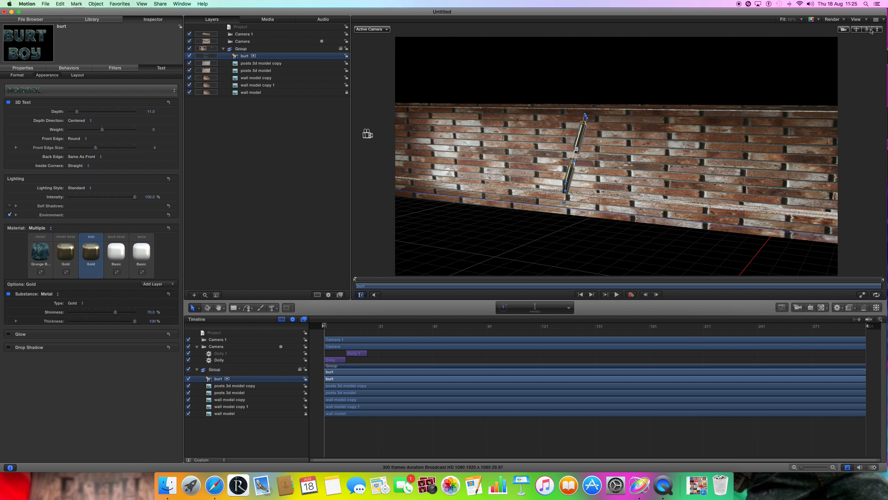
- Apply the Gold metal material to the back edge of the 3D text
mouse_move(869, 30)
mouse_down()
mouse_move(885, 30)
mouse_move(866, 29)
mouse_up()
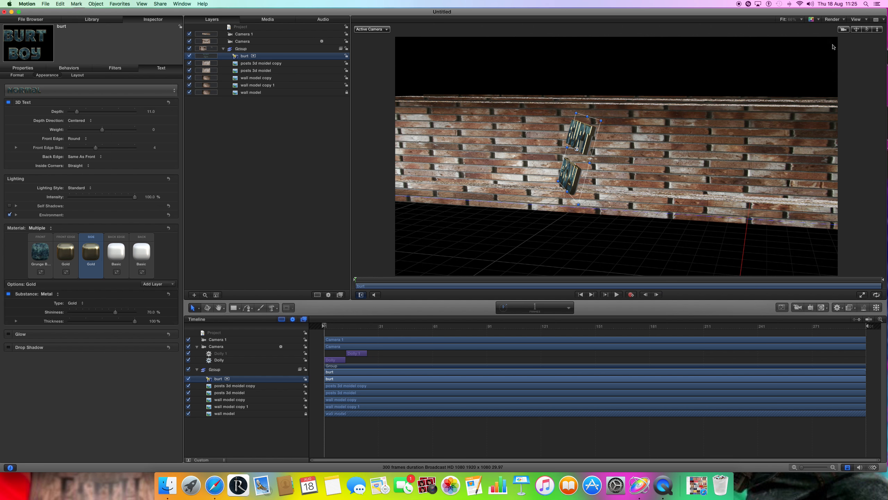
drag(869, 31, 335, 255)
click(117, 252)
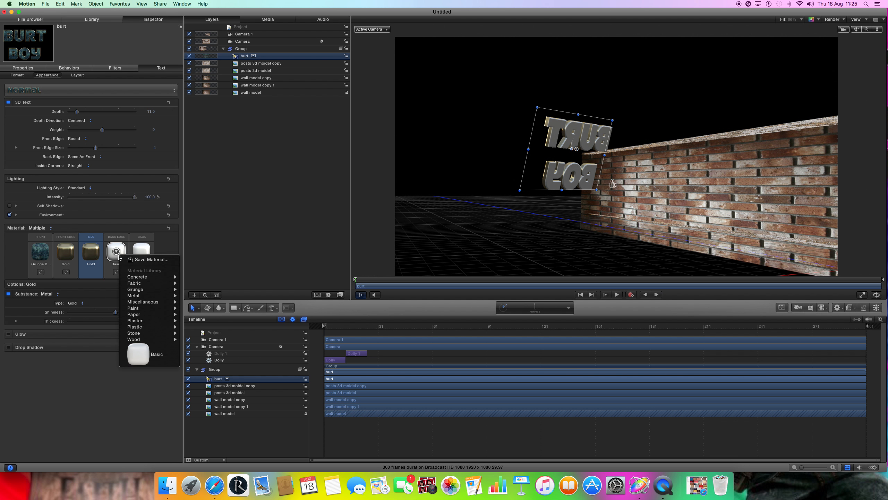
mouse_move(142, 296)
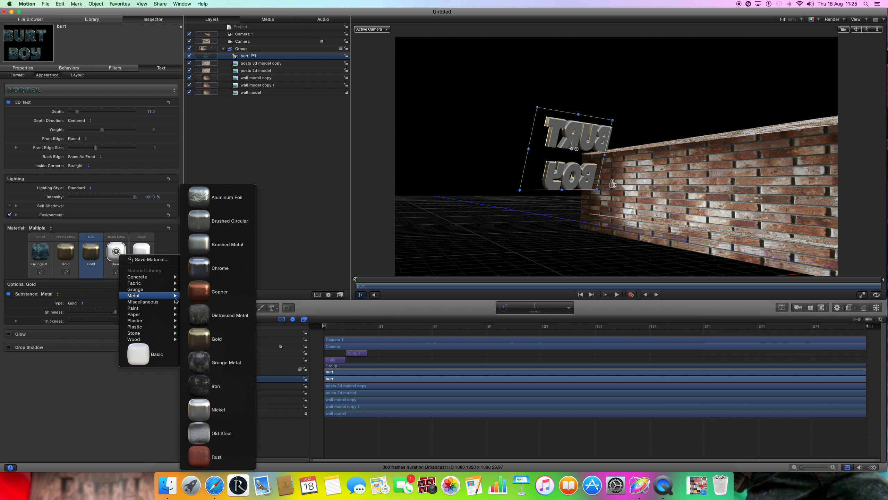
click(201, 336)
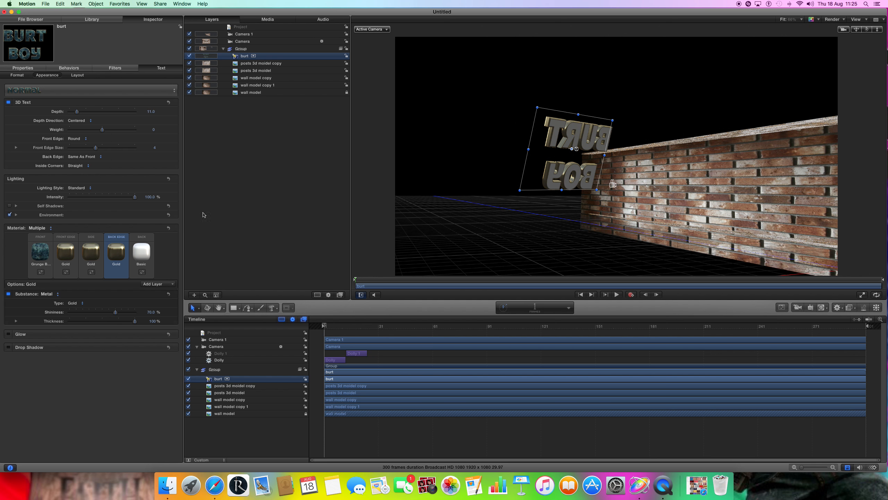
- Apply the Grunge Brushed material to the back face of the 3D text
click(141, 251)
mouse_move(177, 285)
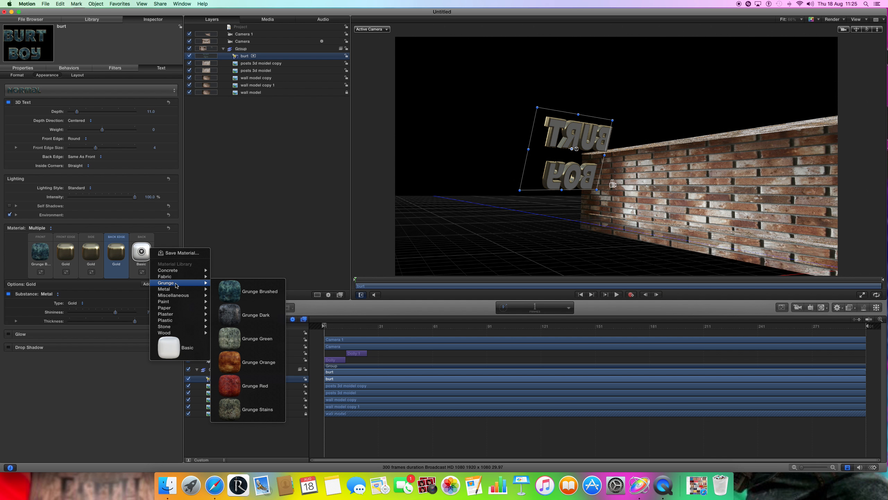
click(242, 294)
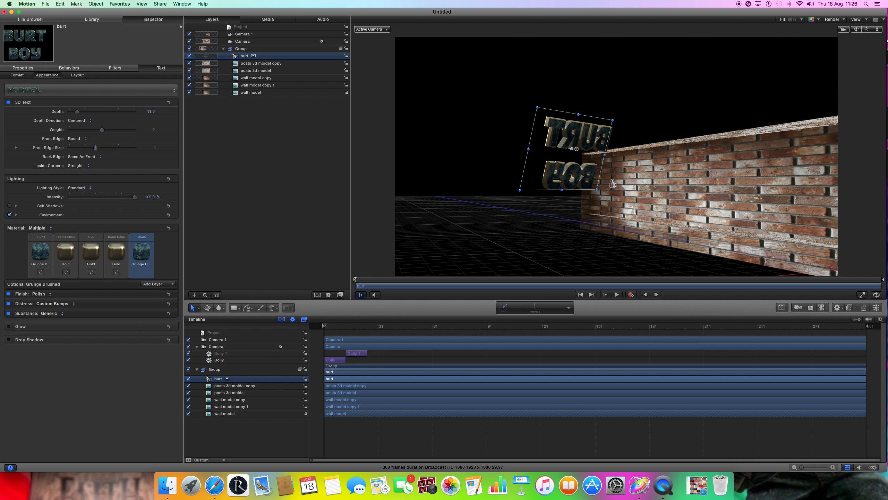
- Move the BURT BOY text toward the brick room, checking its placement from several camera angles
mouse_move(867, 30)
mouse_down()
mouse_move(873, 245)
mouse_move(839, 30)
mouse_move(766, 30)
mouse_move(858, 25)
mouse_move(846, 51)
mouse_move(744, 3)
mouse_move(809, 11)
mouse_move(853, 39)
mouse_up()
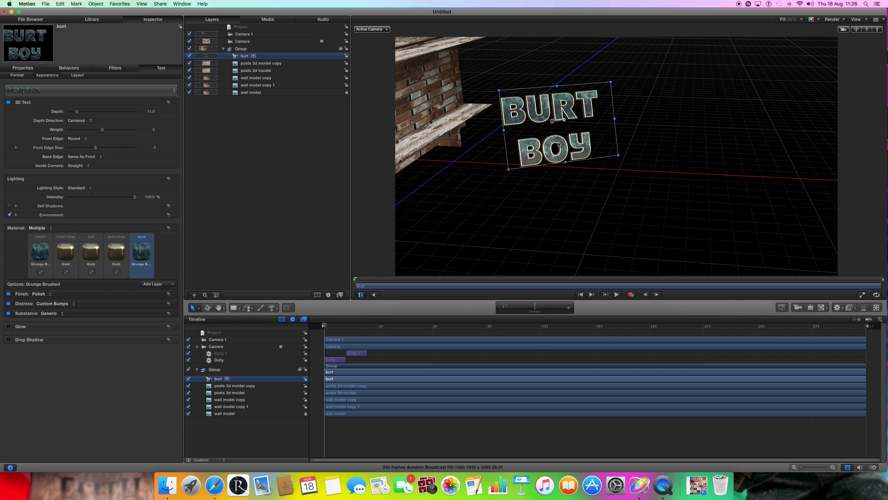
drag(559, 145, 445, 88)
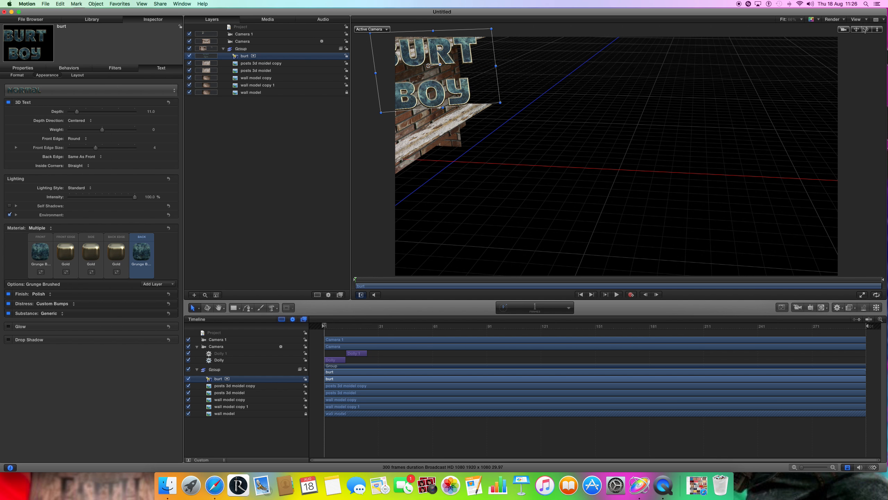
drag(865, 30, 878, 57)
drag(498, 85, 514, 88)
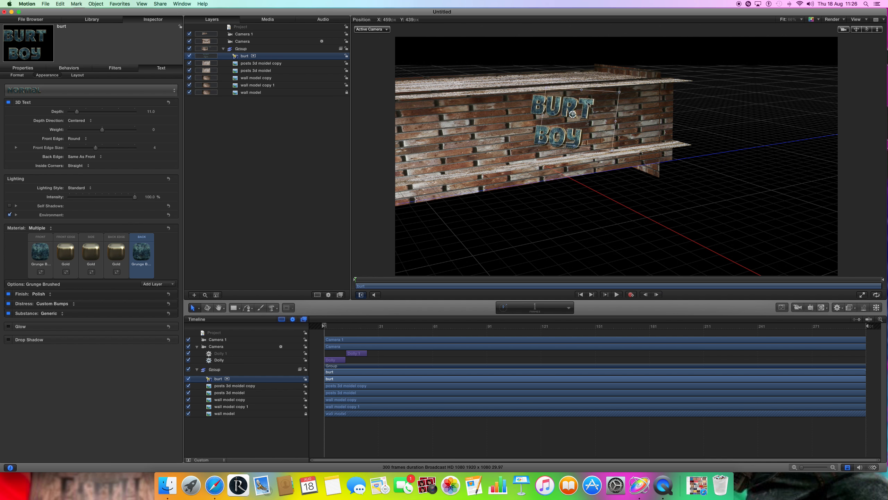
drag(856, 29, 836, 42)
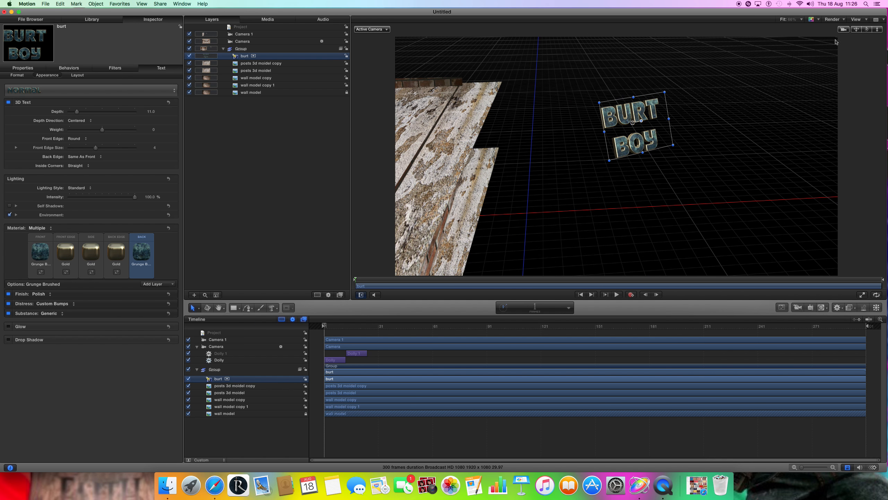
drag(667, 107, 443, 113)
- Position the BURT BOY text inside the room, in front of the back brick wall and just above the floor
drag(856, 31, 467, 96)
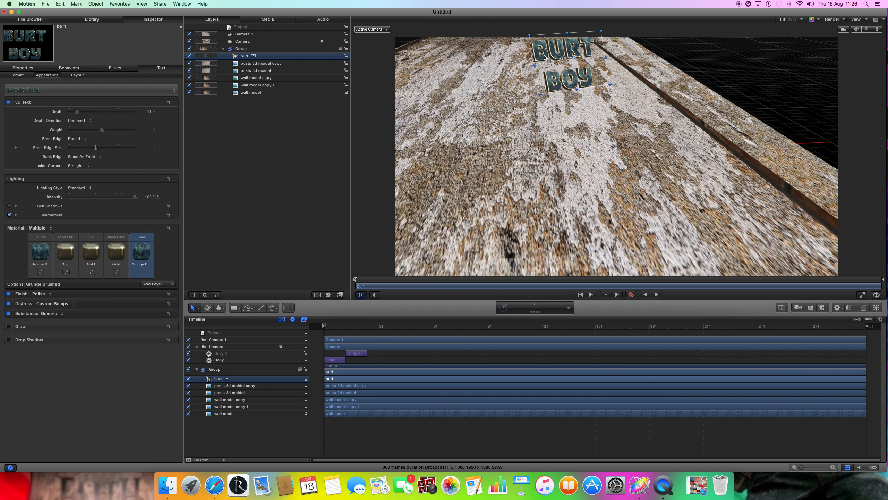
drag(545, 57, 516, 137)
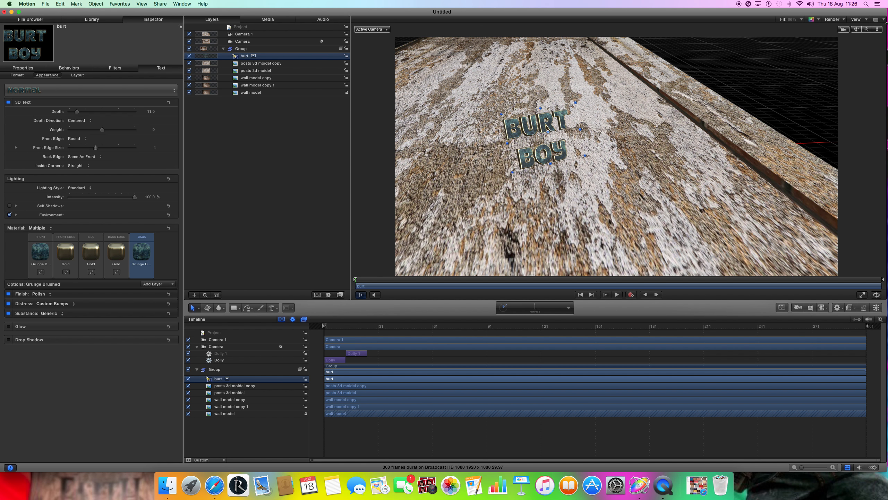
drag(856, 31, 479, 126)
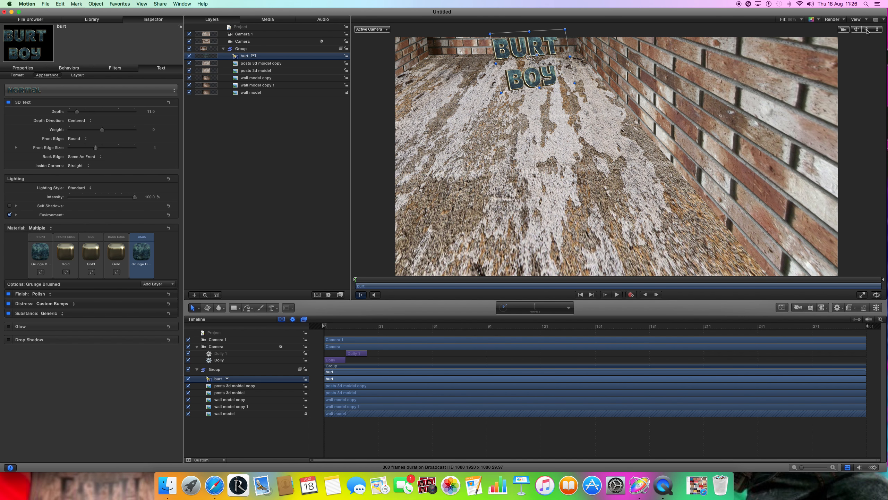
mouse_move(867, 31)
mouse_down()
mouse_move(860, 43)
mouse_move(853, 31)
mouse_move(866, 30)
mouse_up()
drag(597, 121, 568, 97)
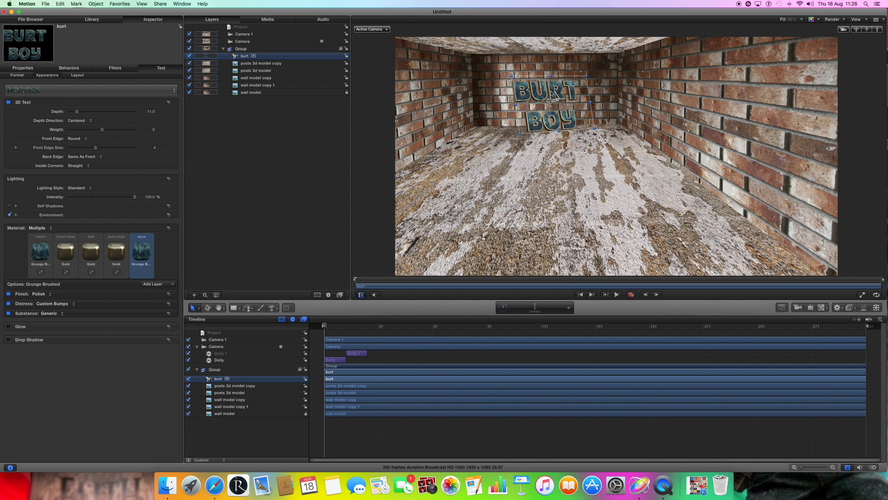
- Rotate the BURT BOY text with the 3D Transform tool so it sits level and faces the camera squarely
right_click(552, 93)
click(543, 93)
click(208, 307)
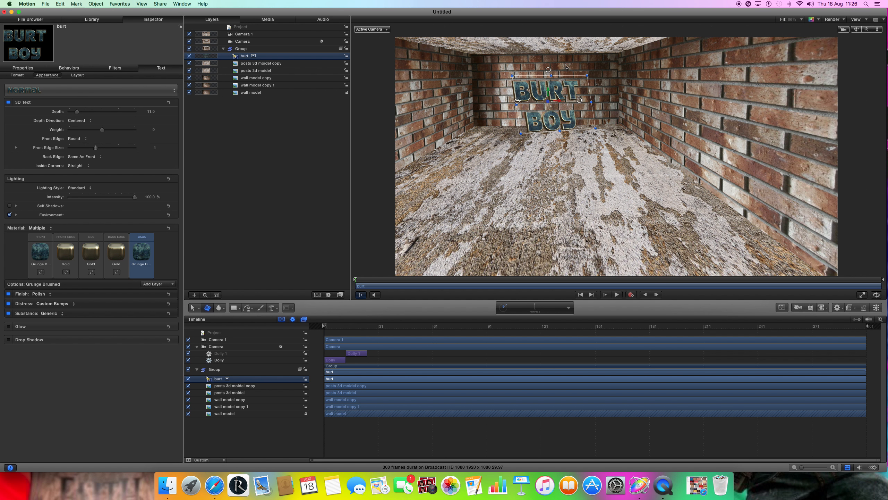
drag(518, 100, 511, 101)
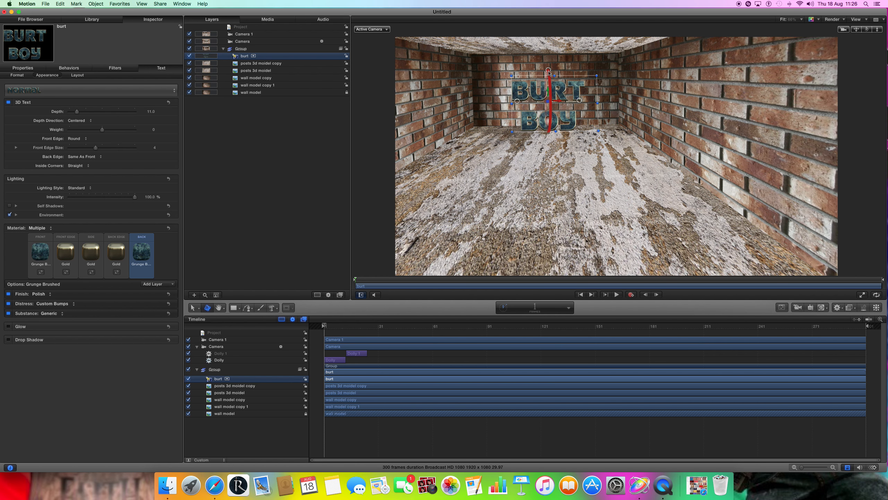
drag(550, 73, 550, 76)
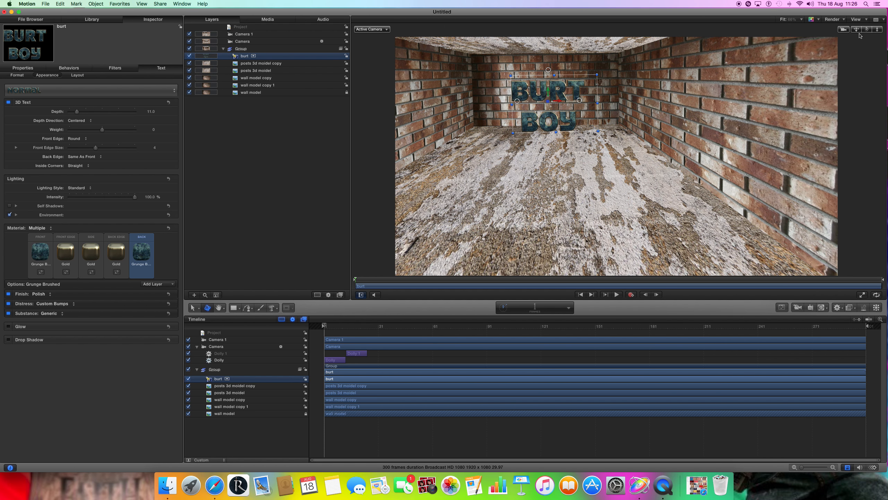
- Scale the BURT BOY text to about 113% wide and 108% high and center it on the back brick wall
mouse_move(867, 30)
mouse_down()
mouse_move(867, 49)
mouse_move(867, 30)
mouse_move(843, 29)
mouse_move(853, 30)
mouse_up()
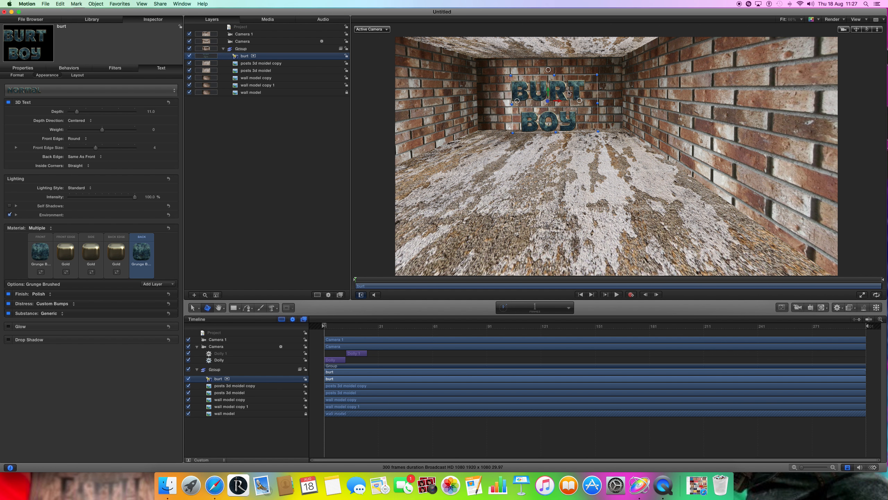
drag(569, 93, 560, 88)
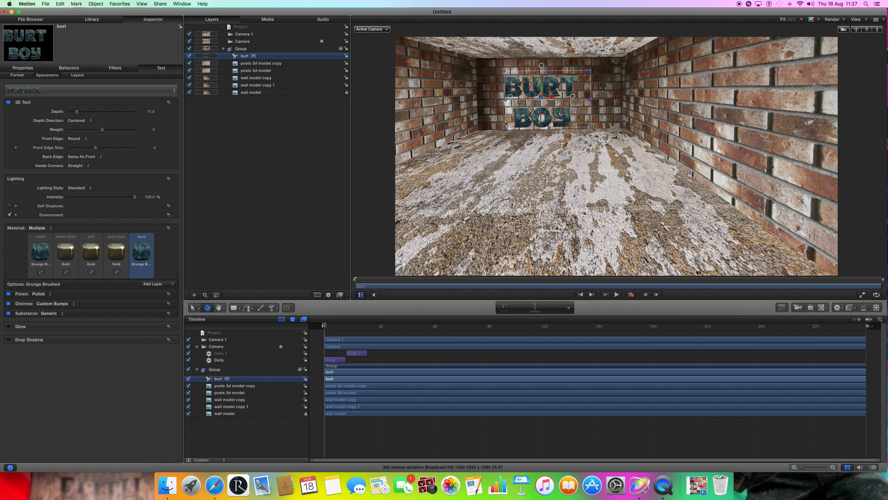
drag(508, 130, 496, 133)
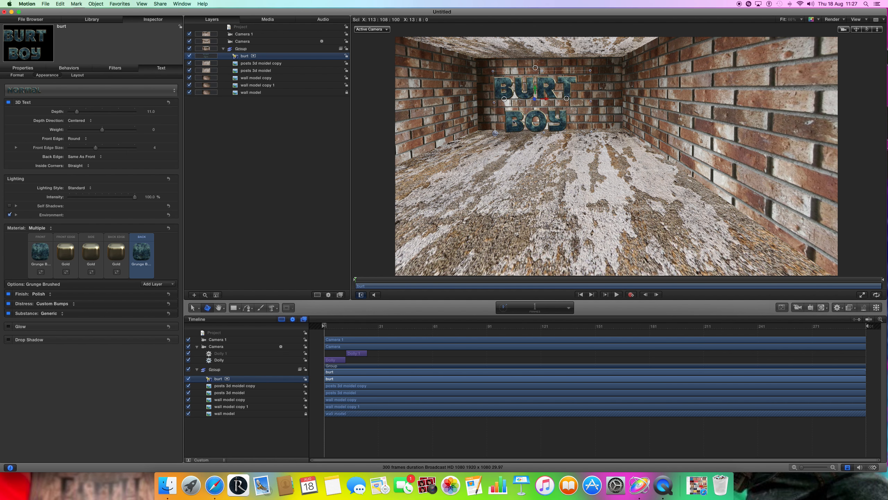
drag(548, 109, 567, 99)
drag(866, 29, 645, 76)
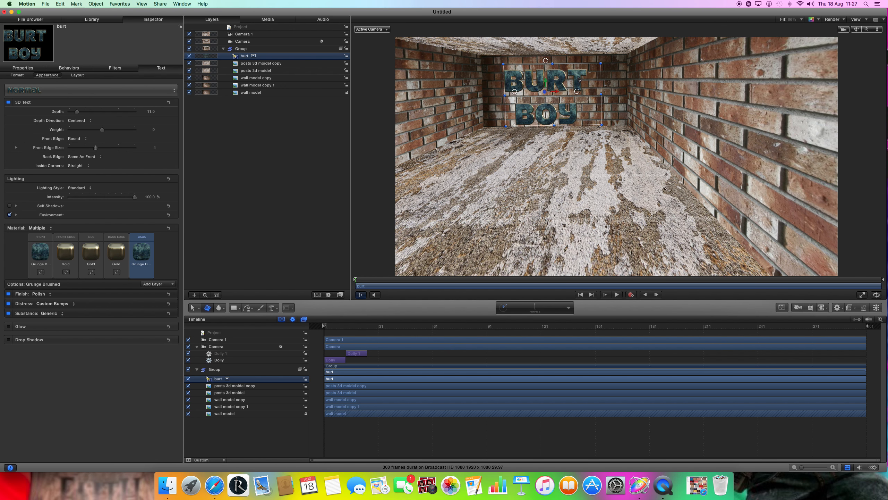
drag(578, 79, 573, 78)
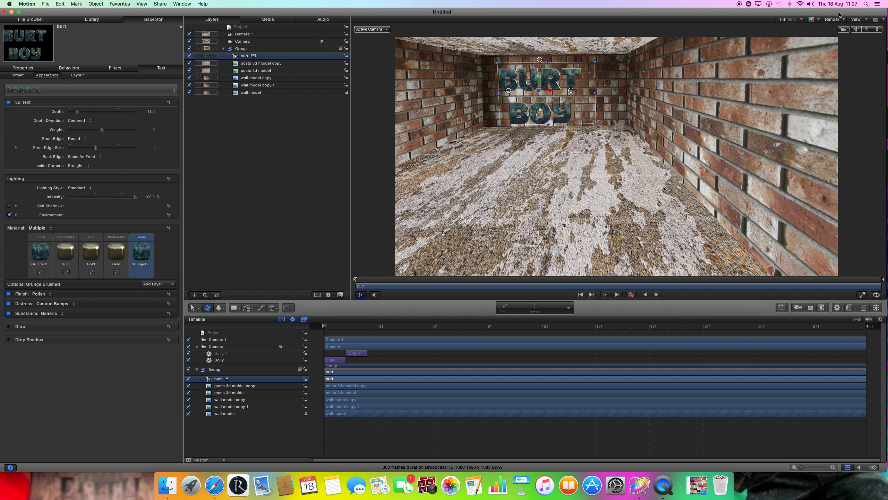
drag(866, 30, 863, 27)
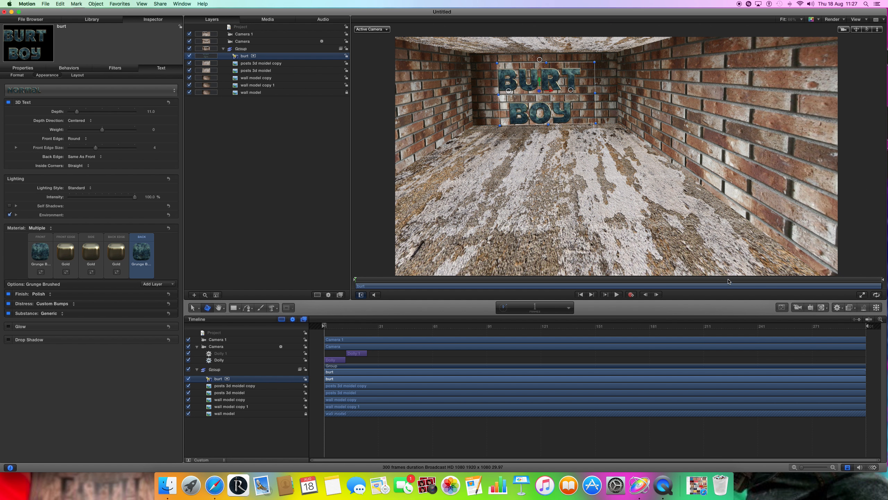
- Apply the Arrange In behavior from the Library to the BURT BOY text and preview the animation
click(837, 307)
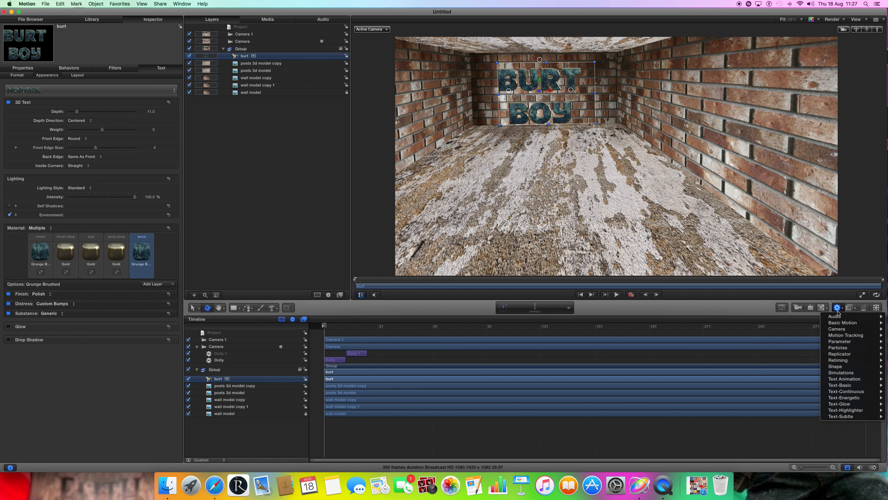
click(93, 24)
click(92, 20)
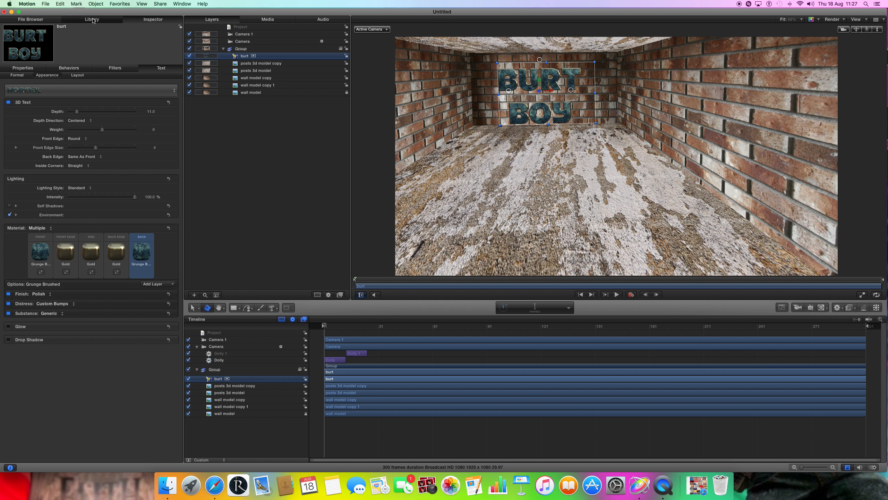
click(36, 75)
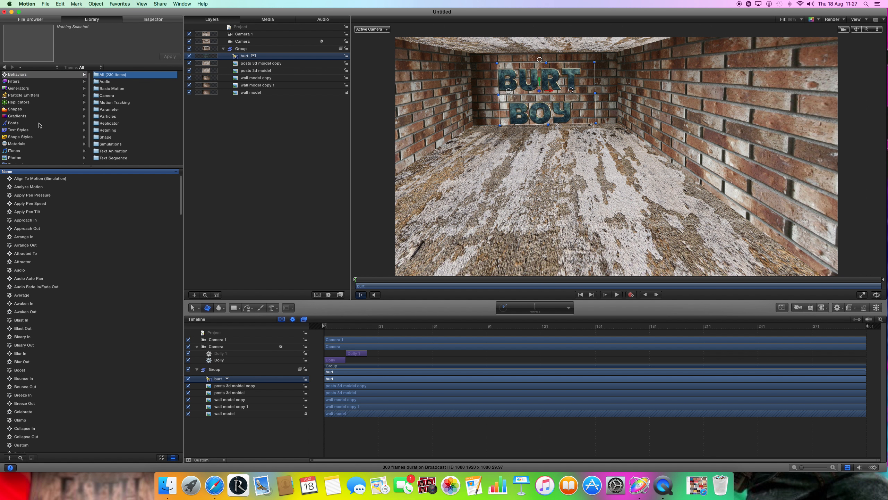
click(51, 236)
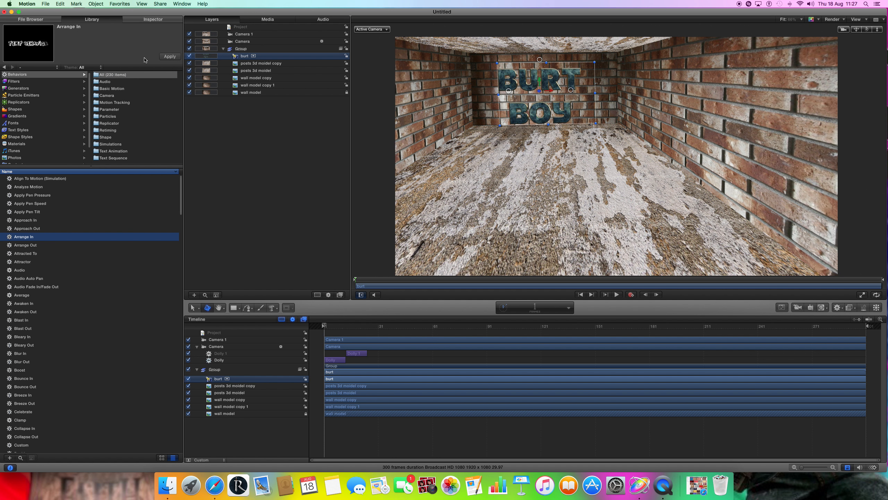
click(166, 58)
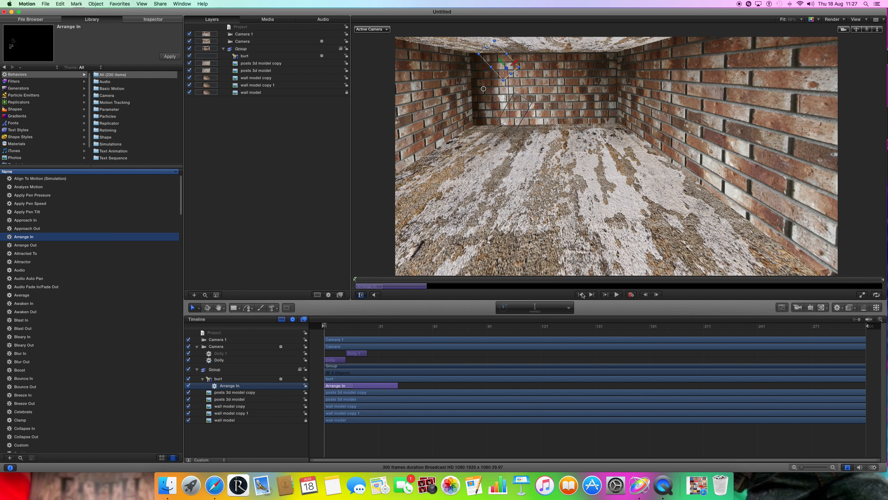
click(617, 295)
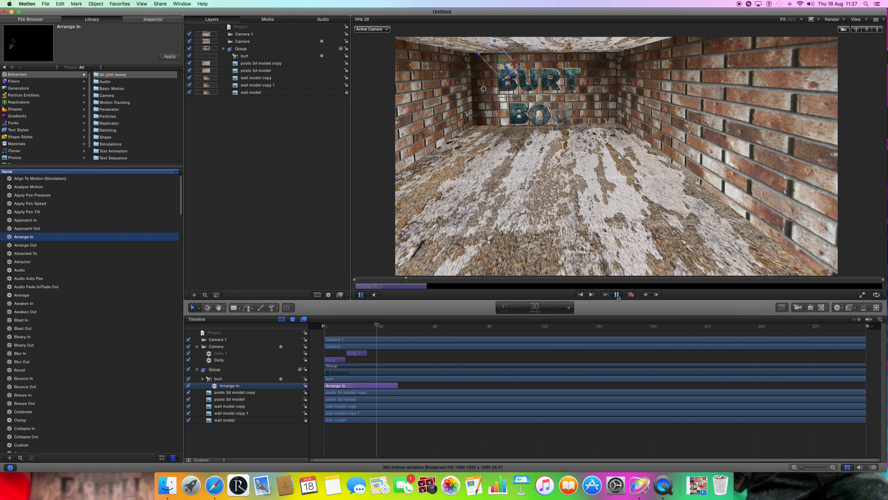
click(617, 295)
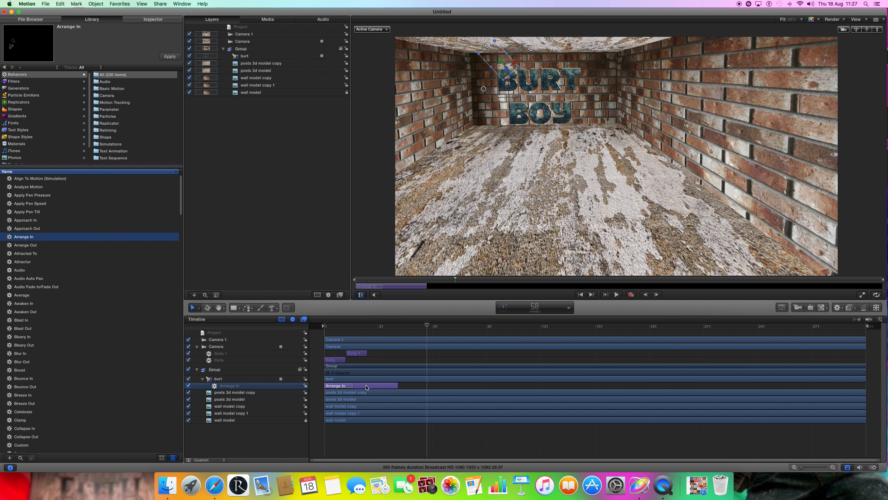
- Delete the Arrange In behavior from the BURT BOY text and return the playhead to the first frame
right_click(367, 388)
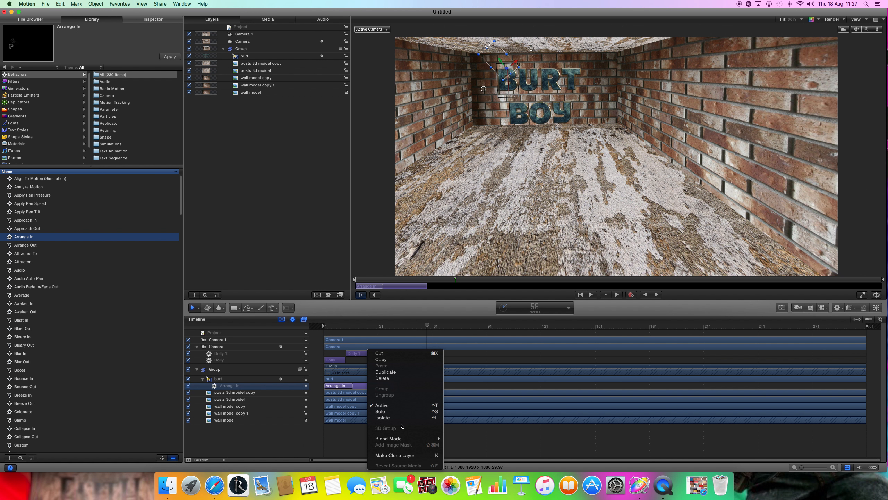
click(383, 378)
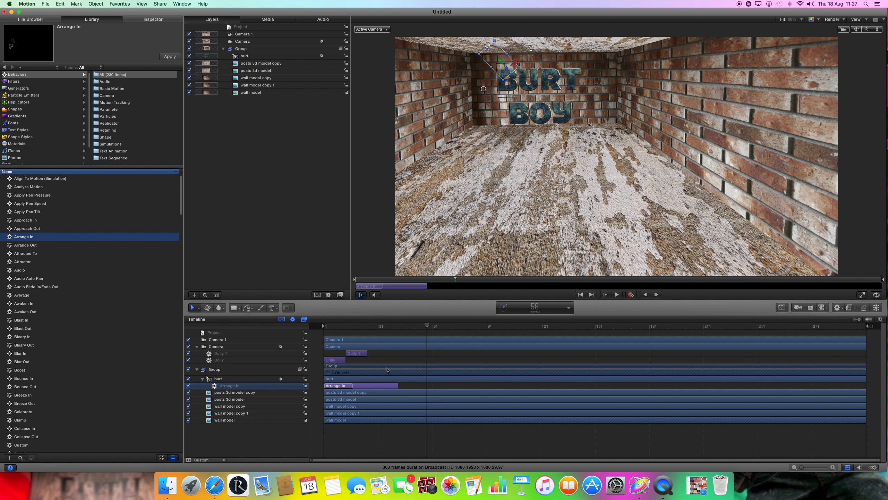
drag(429, 327, 311, 324)
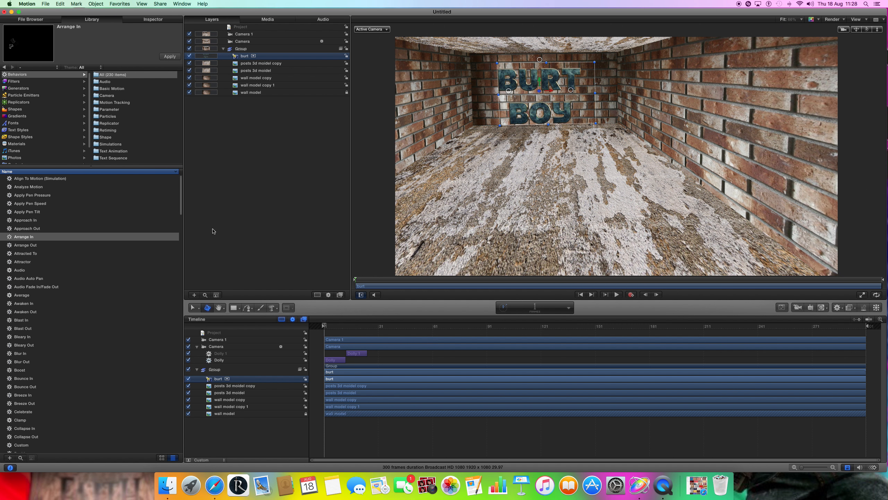
- Preview the Library behaviors one after another from Arrange Out to Collapse Out, looking for an animation that suits the text
click(39, 245)
mouse_move(38, 42)
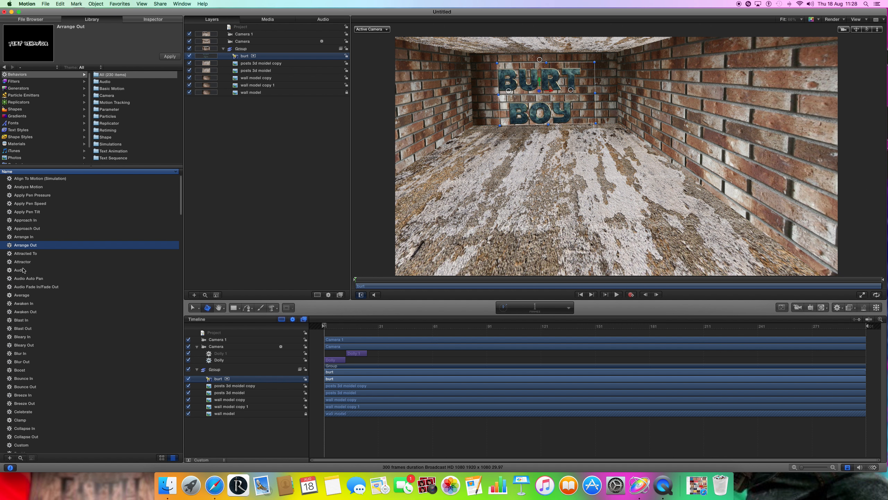
click(144, 253)
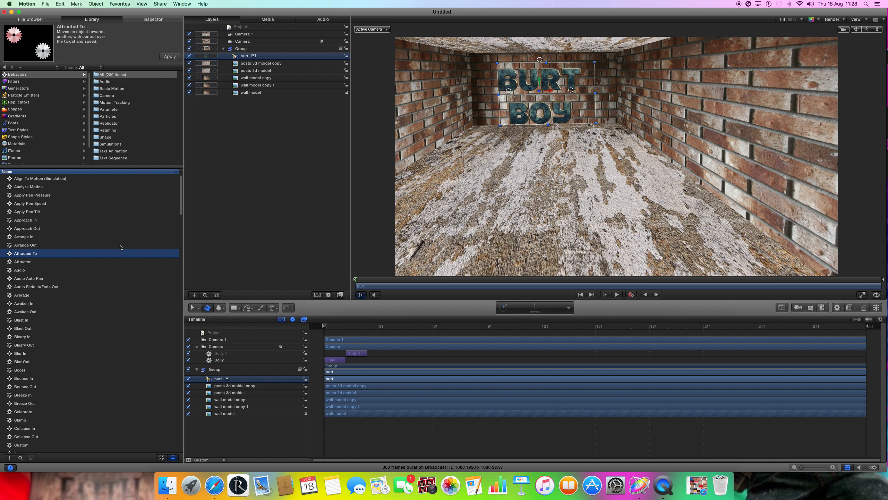
key(Down)
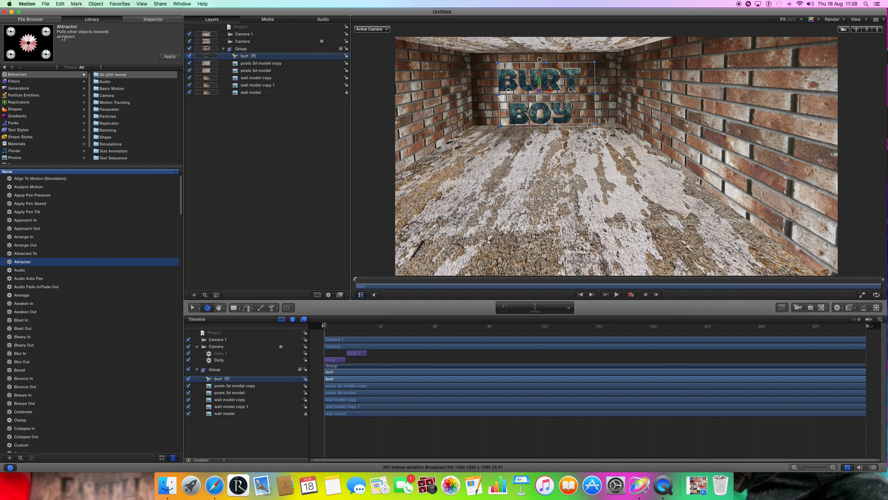
key(Down)
key(Down)
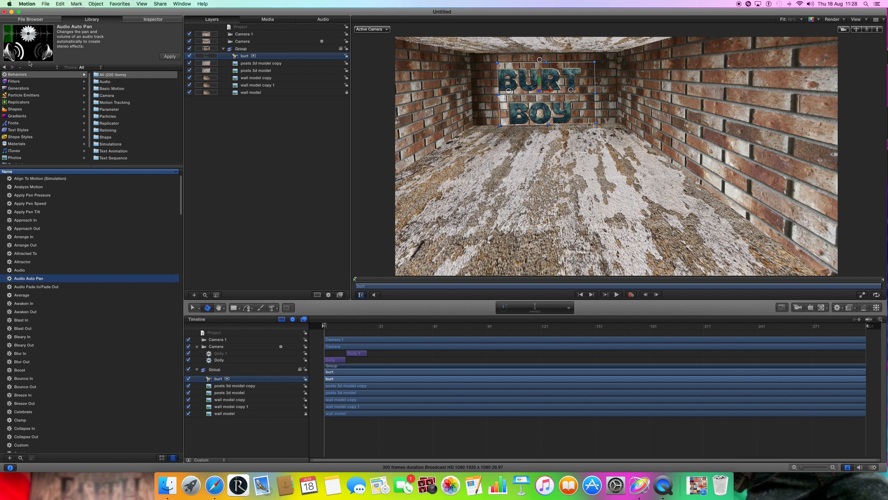
key(Down)
key(Down)
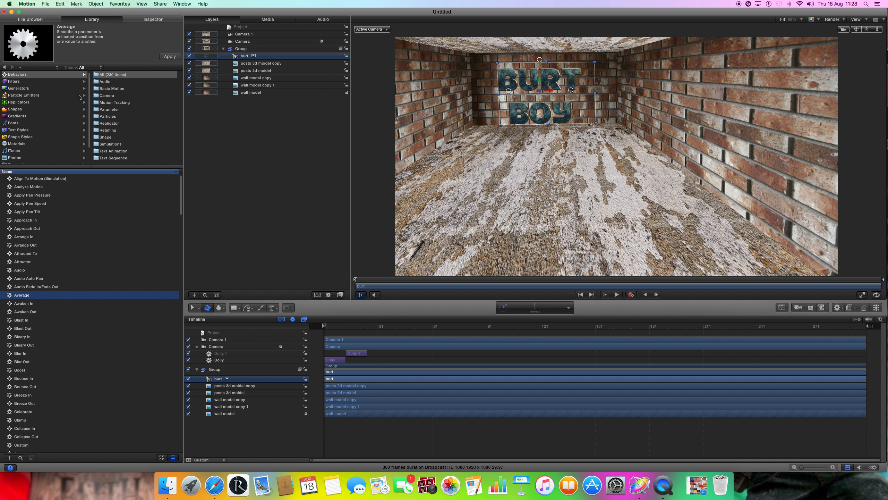
key(Down)
key(Down)
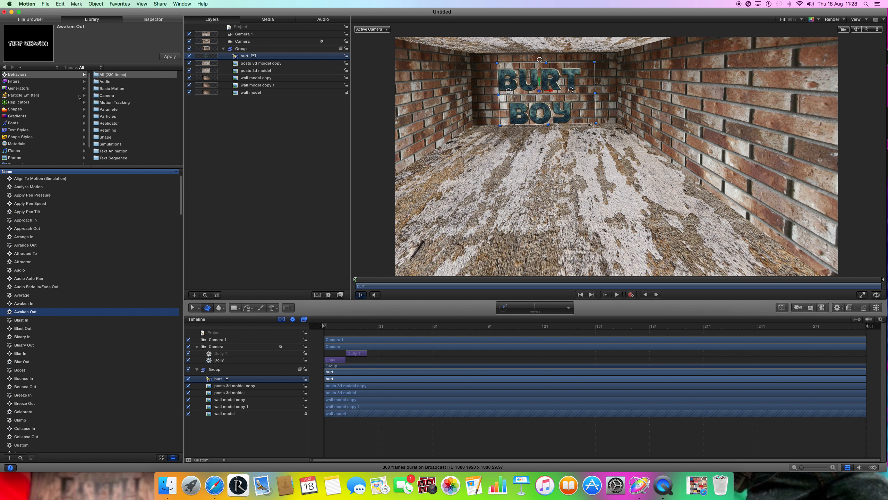
key(Down)
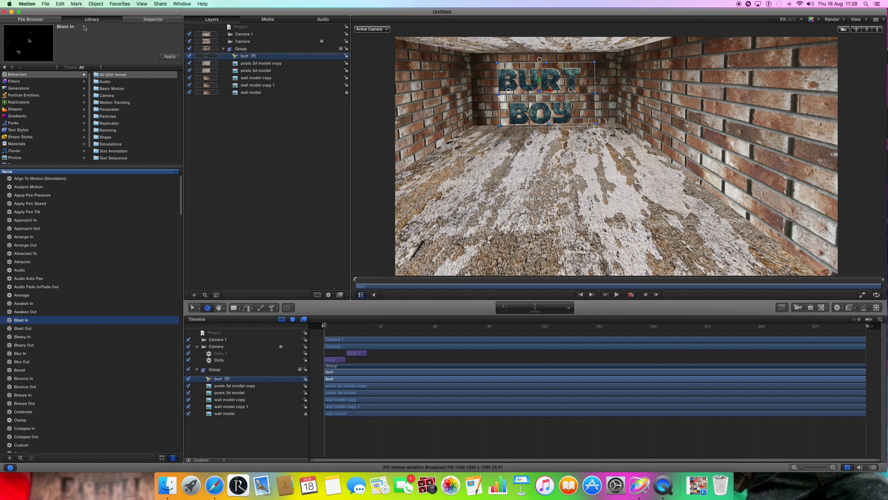
key(Down)
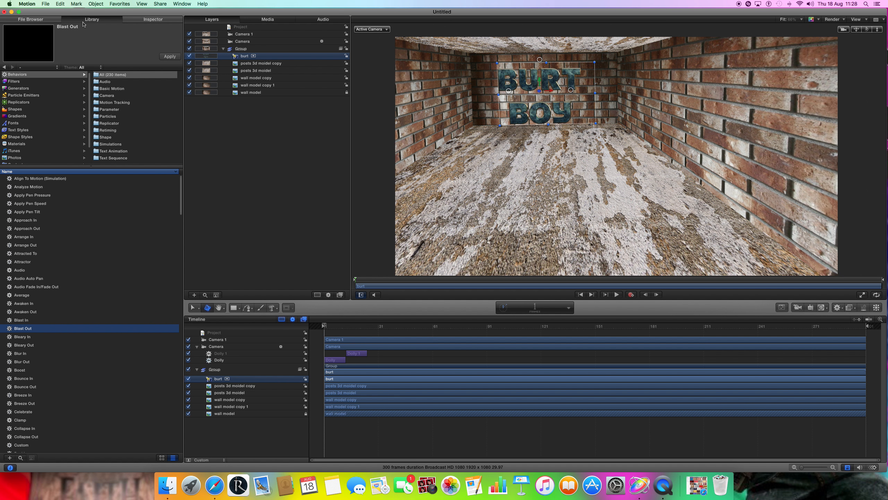
key(Down)
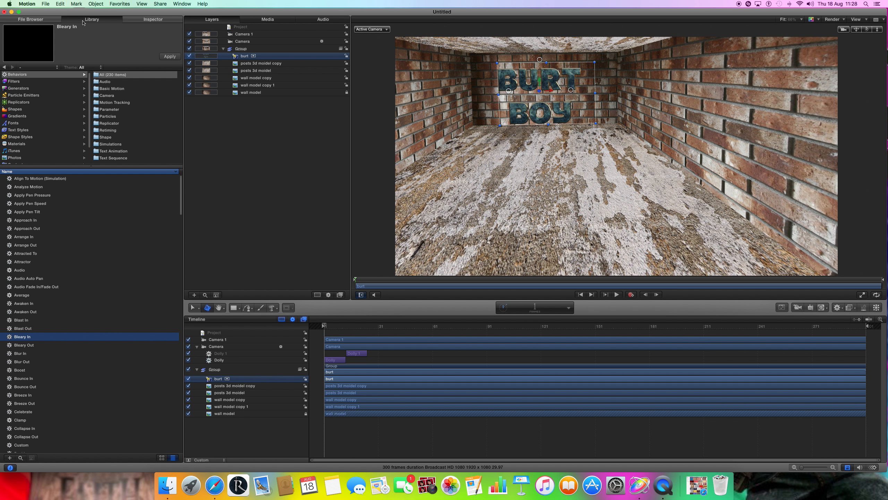
key(Down)
key(Down)
key(Down)
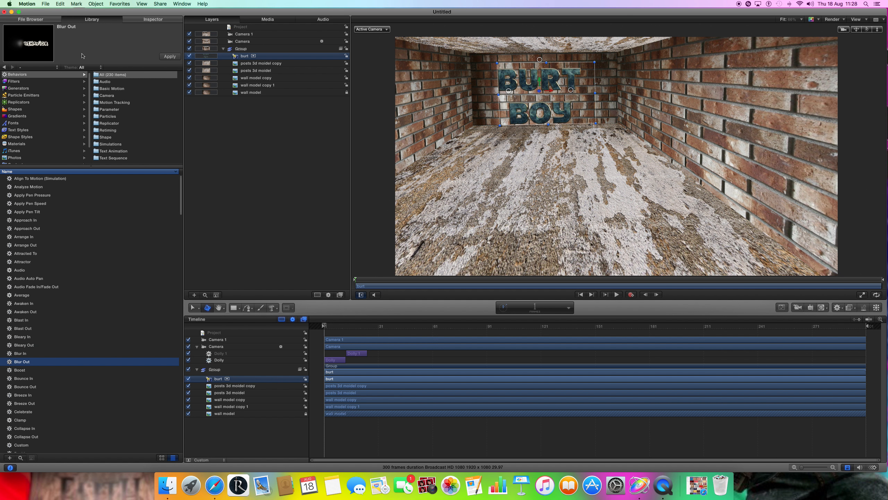
key(Down)
key(Down)
key(Down)
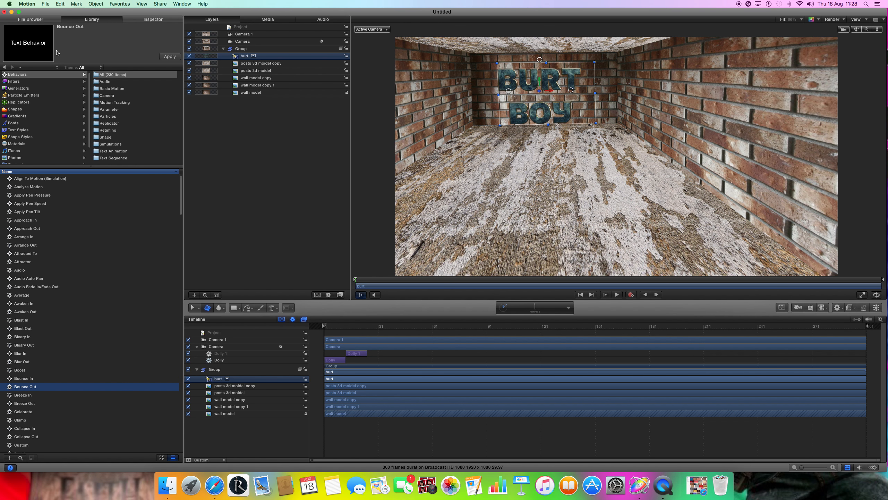
key(Down)
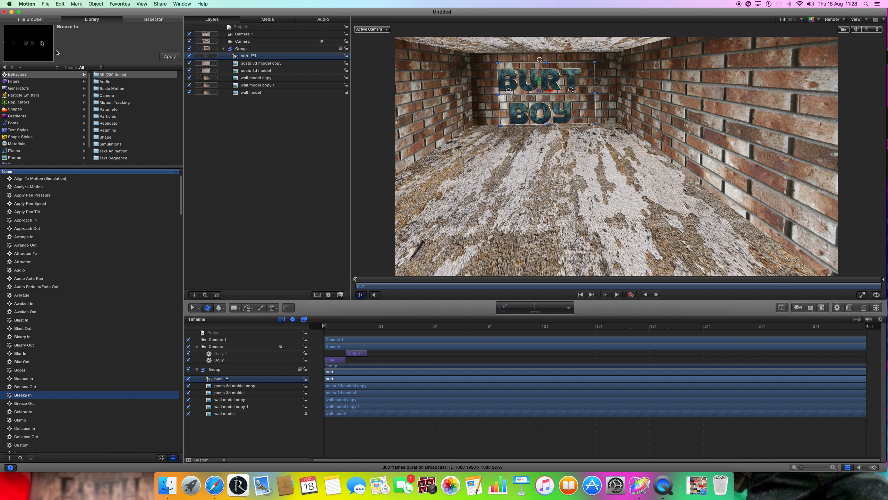
key(Down)
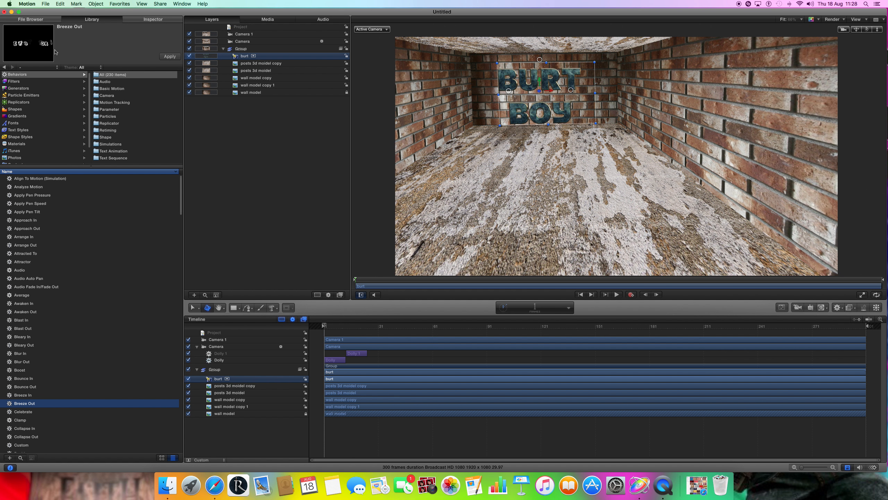
key(Down)
key(Down)
key(Down)
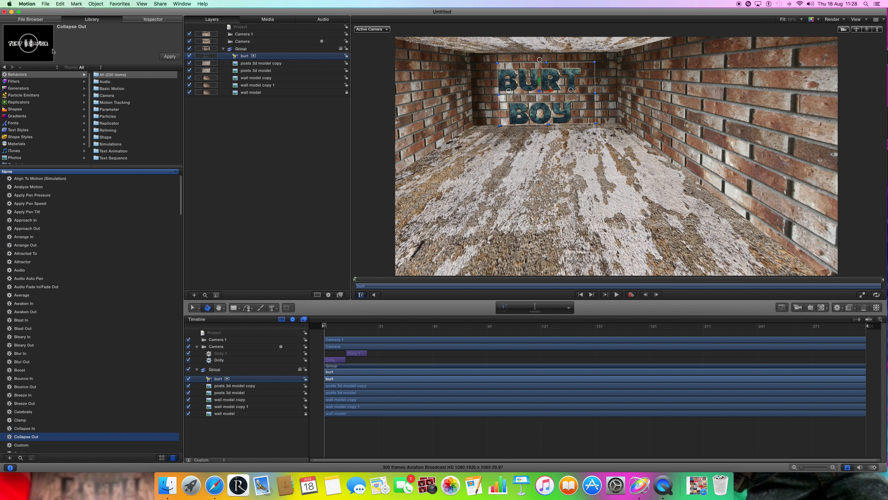
- Apply the Collapse In behavior from the Library to the BURT BOY text and preview the animation
key(Down)
key(Up)
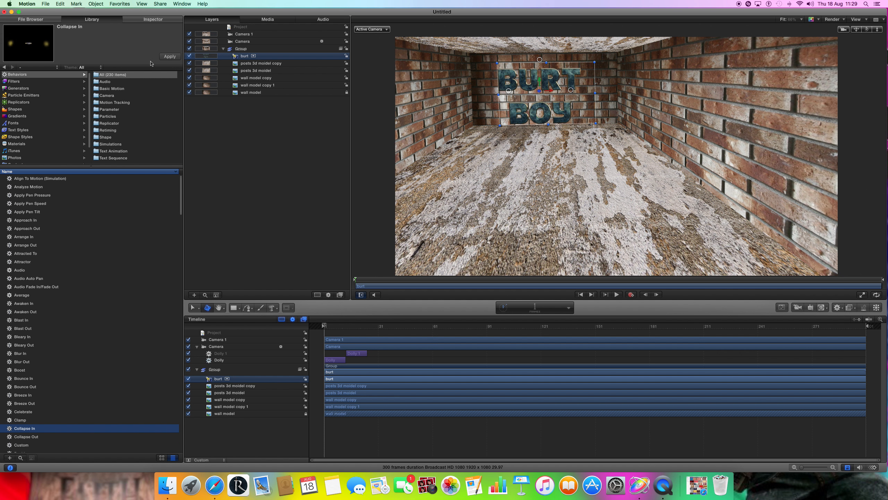
click(169, 57)
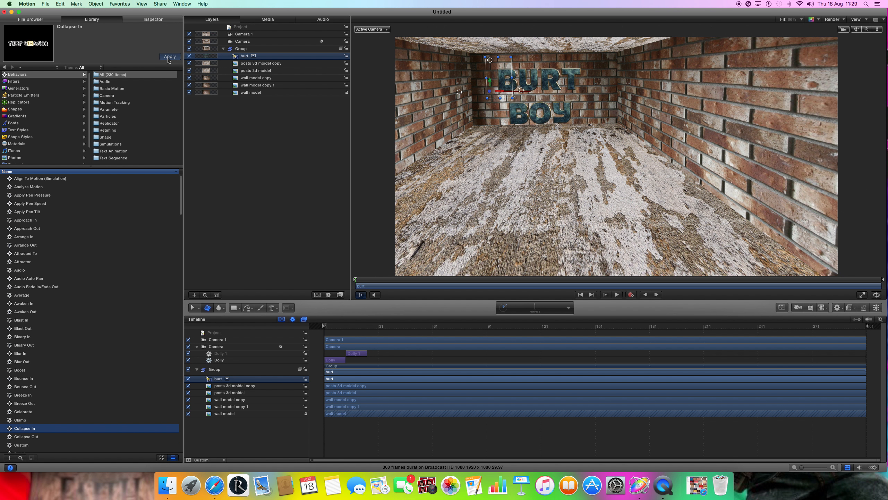
click(617, 295)
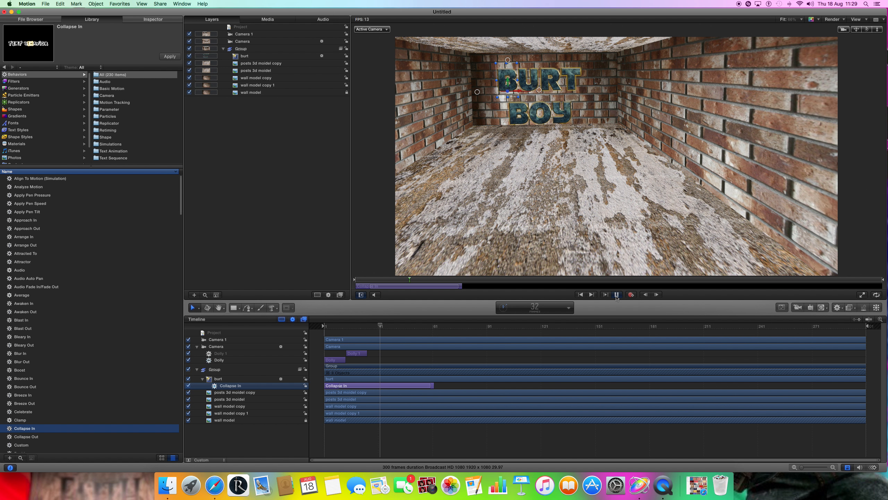
key(space)
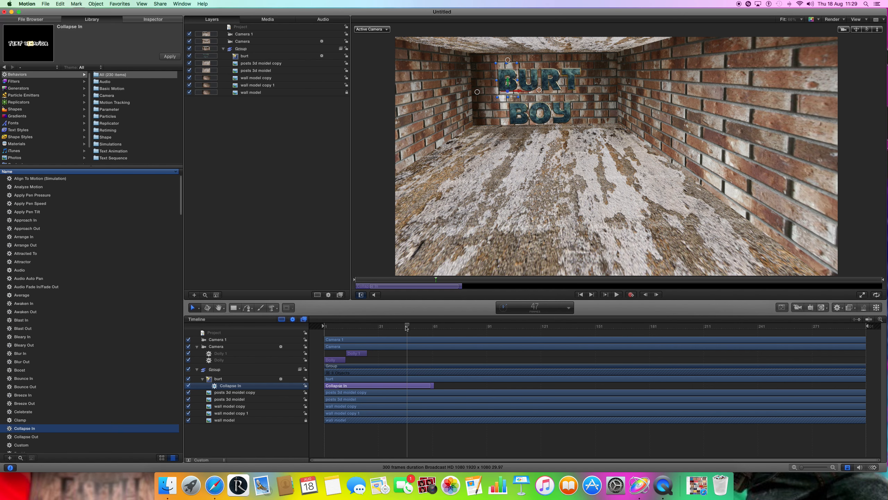
- Return the playhead to the first frame and delete the Collapse In behavior from the BURT BOY text
drag(407, 326, 324, 329)
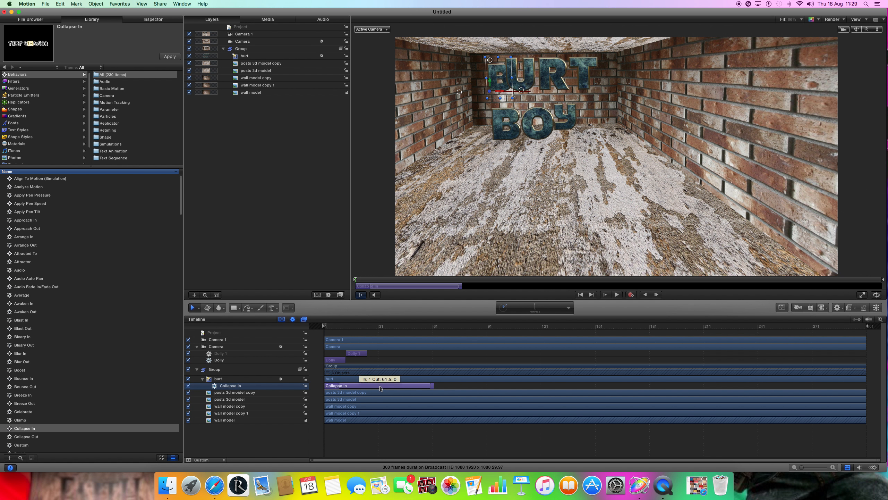
right_click(380, 387)
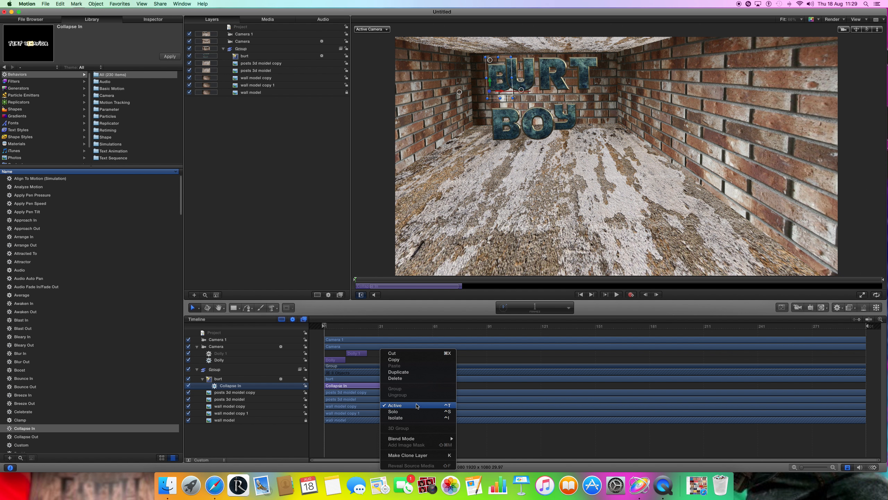
click(400, 379)
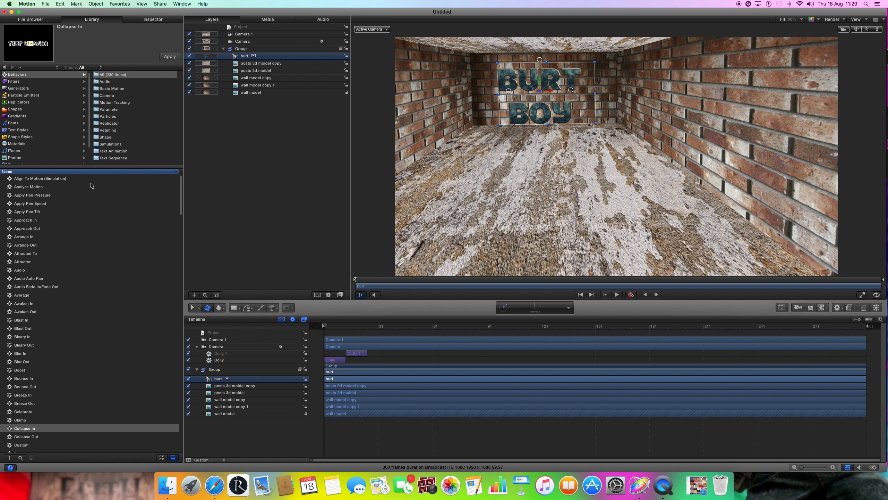
- Preview the Library behaviors that follow Collapse In, as far as Deal In
key(Down)
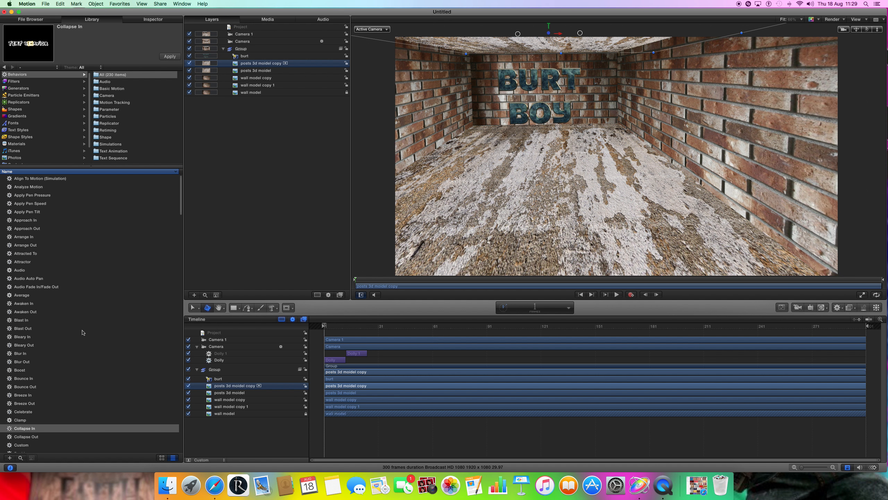
click(33, 427)
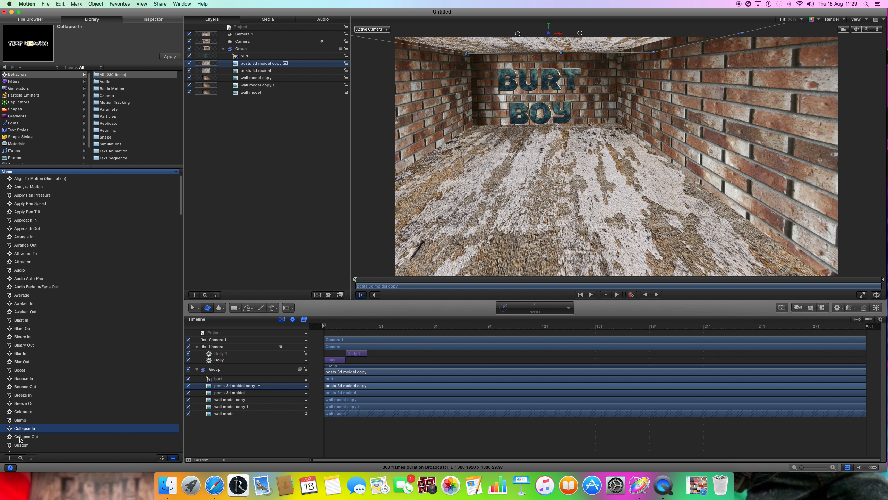
key(Down)
key(Down)
key(Down)
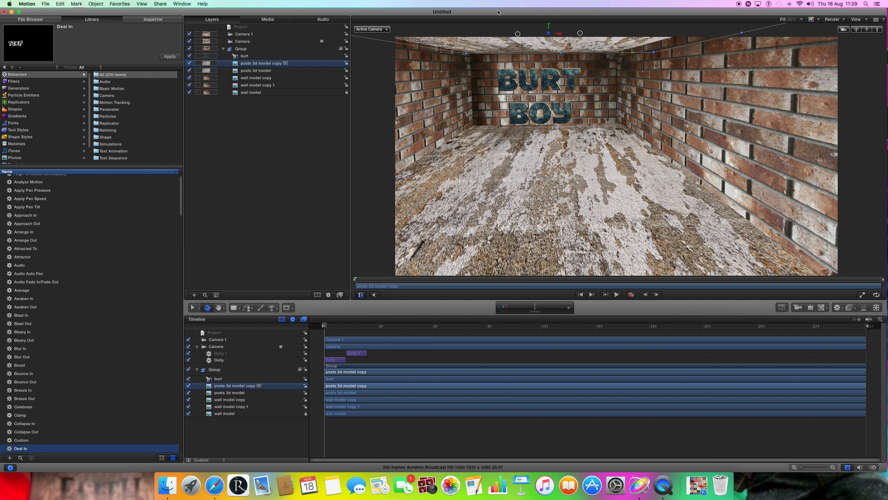
- Save the project as "save point 1" on the Desktop with Collect Media set to Copy to Folder
drag(499, 11, 530, 11)
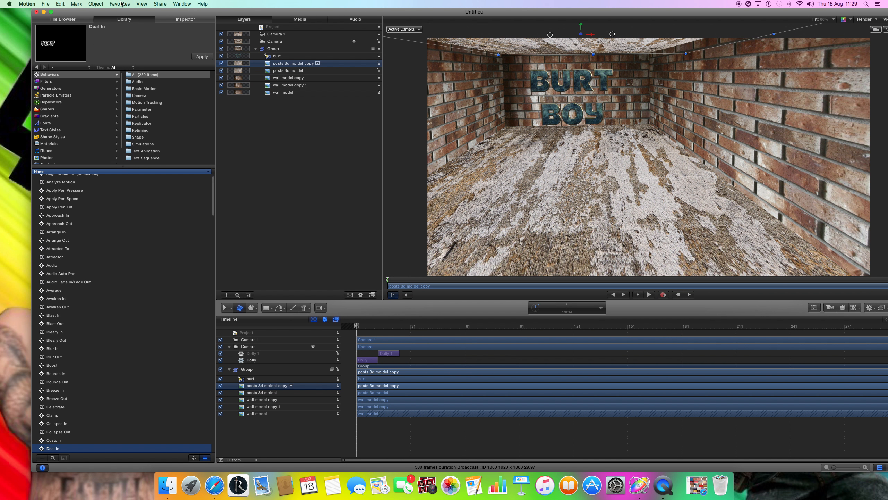
click(46, 5)
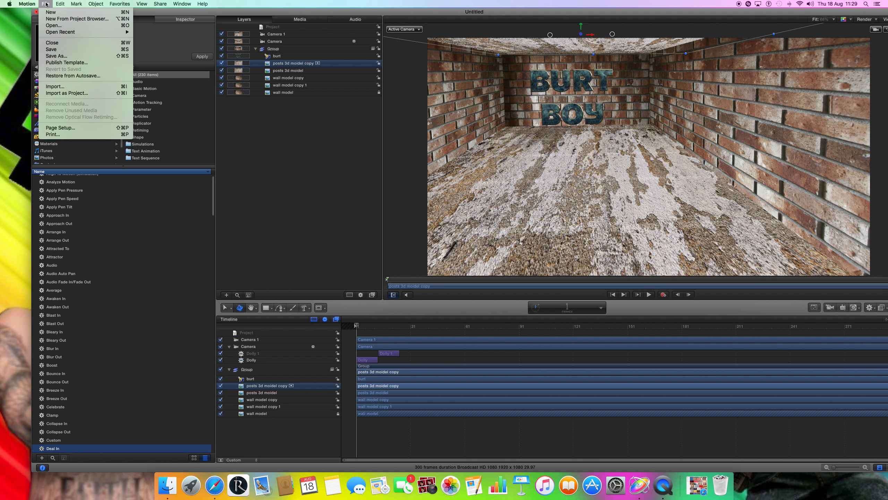
click(68, 56)
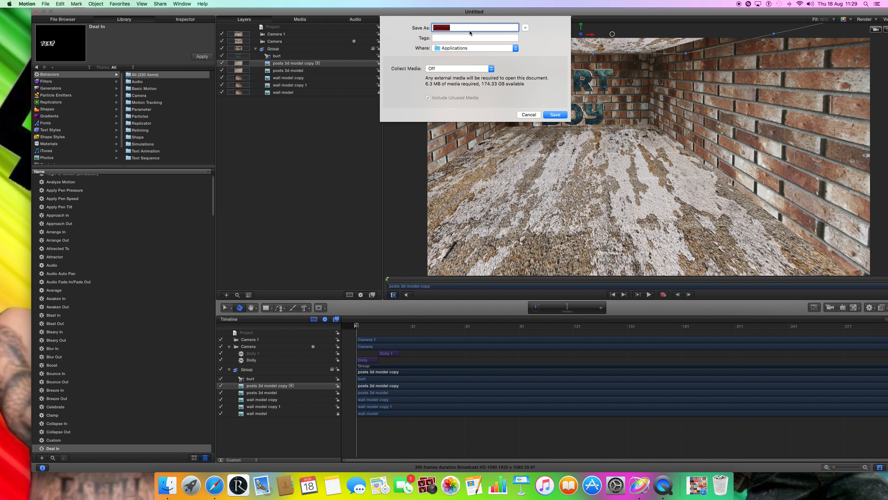
text(save point 1)
click(516, 48)
click(470, 104)
click(494, 70)
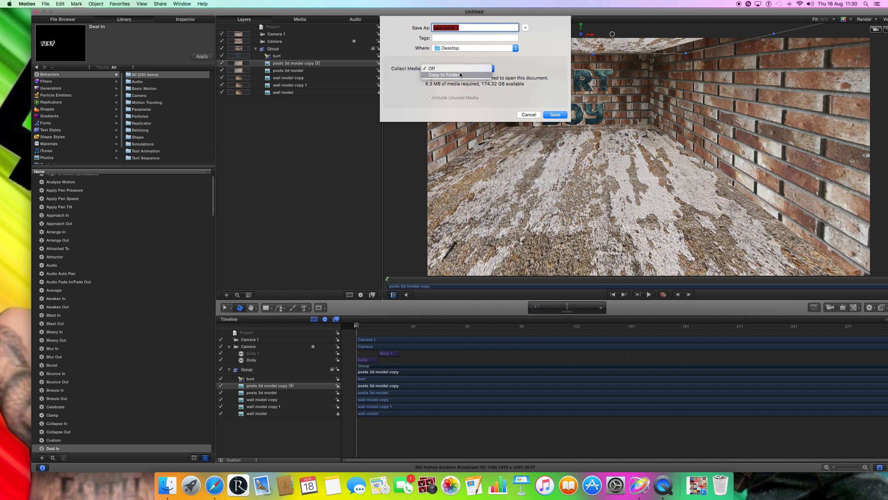
click(475, 77)
click(557, 115)
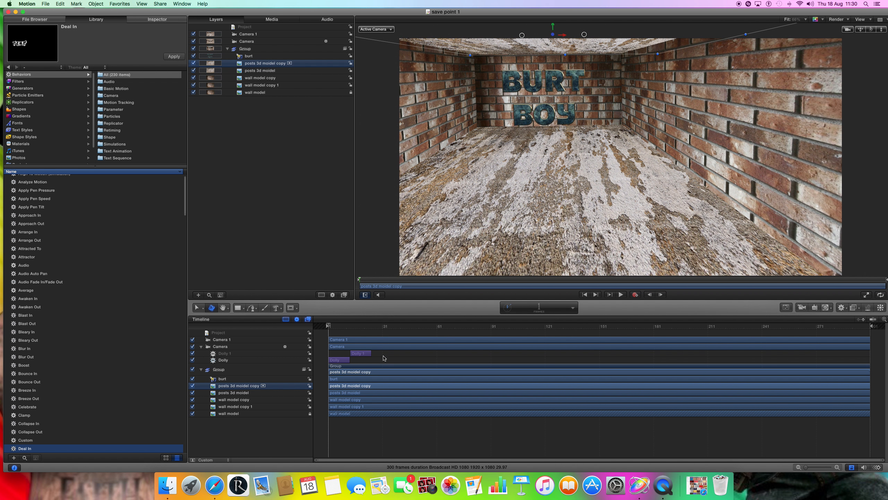
- Compare the Deal Out and Deal In previews and apply the Deal In behavior to the BURT BOY text
click(216, 153)
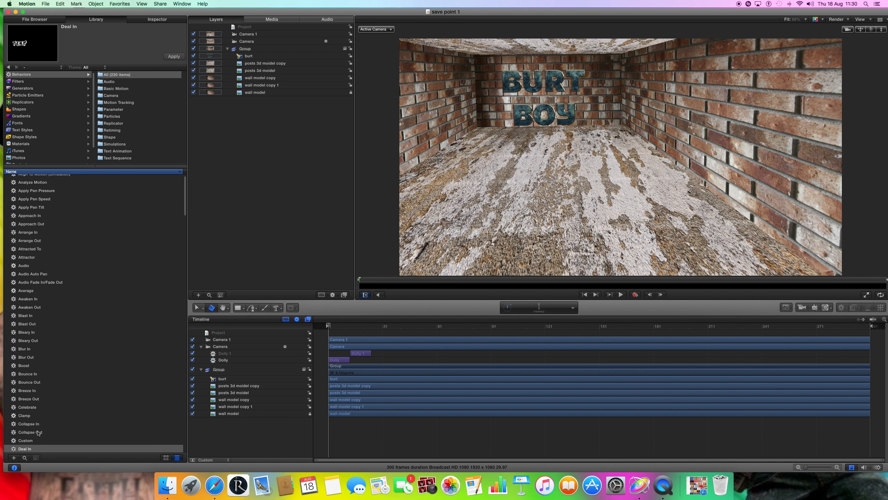
scroll(38, 432, down, 2)
click(29, 443)
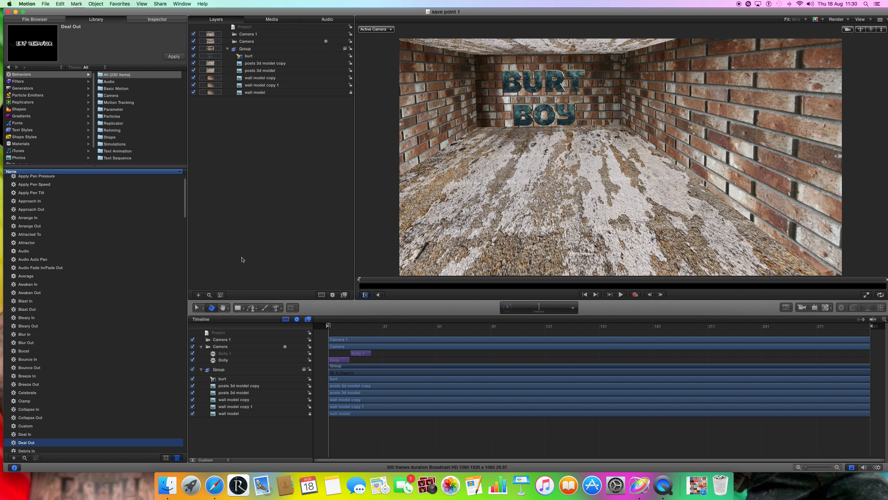
drag(423, 11, 451, 12)
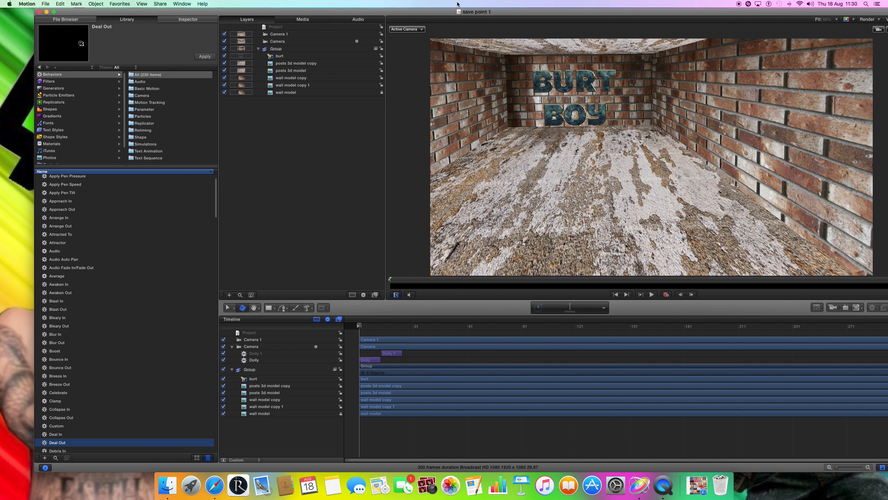
click(54, 434)
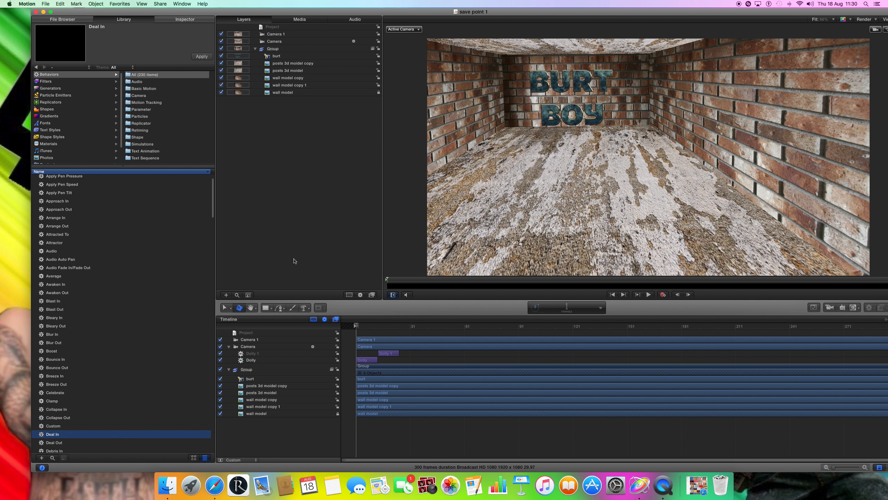
click(550, 89)
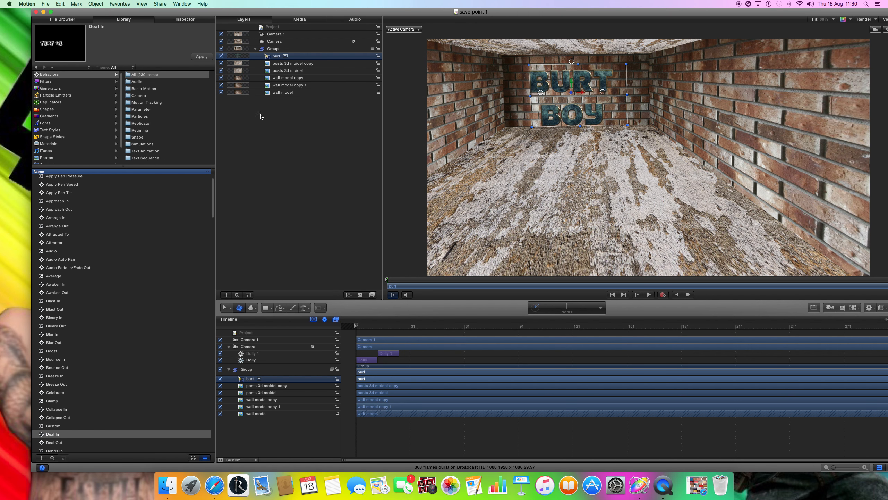
click(202, 57)
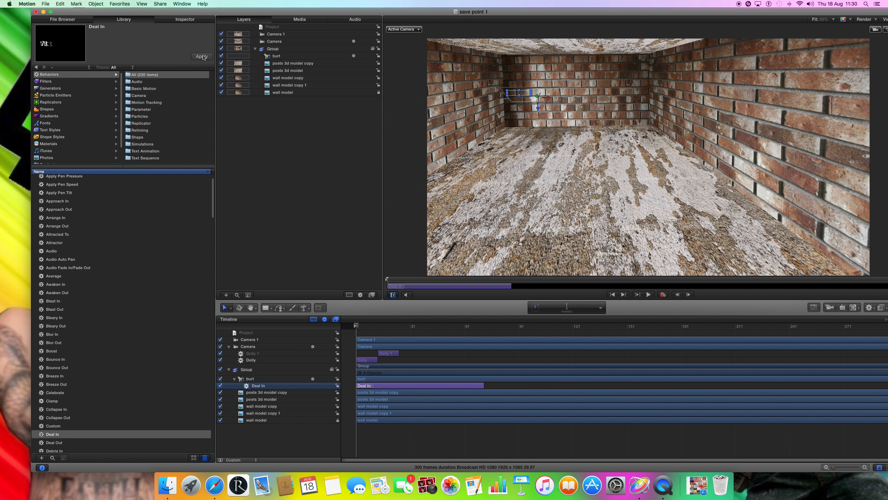
- Play back the Deal In animation on the BURT BOY text and move the playhead to frame 204
click(651, 295)
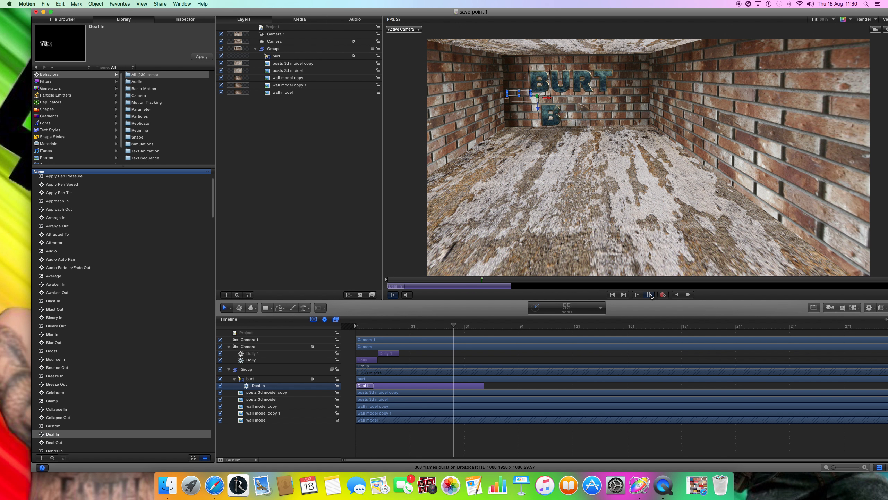
click(649, 295)
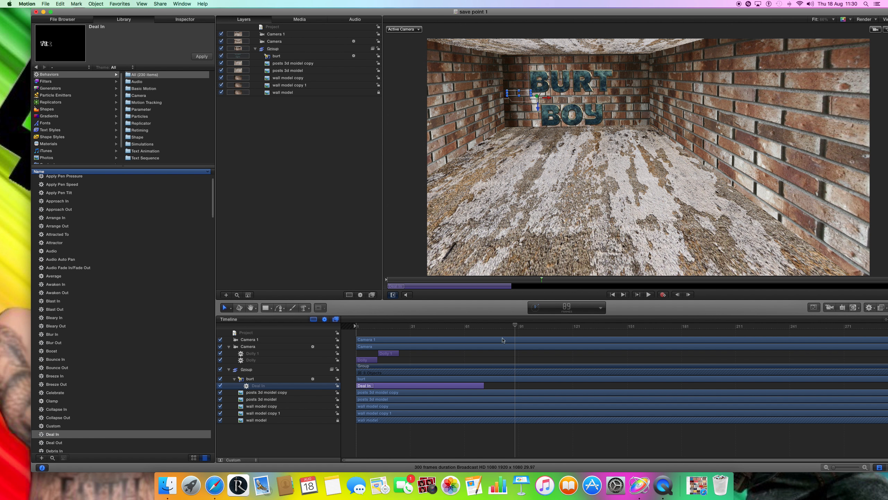
drag(515, 327, 723, 327)
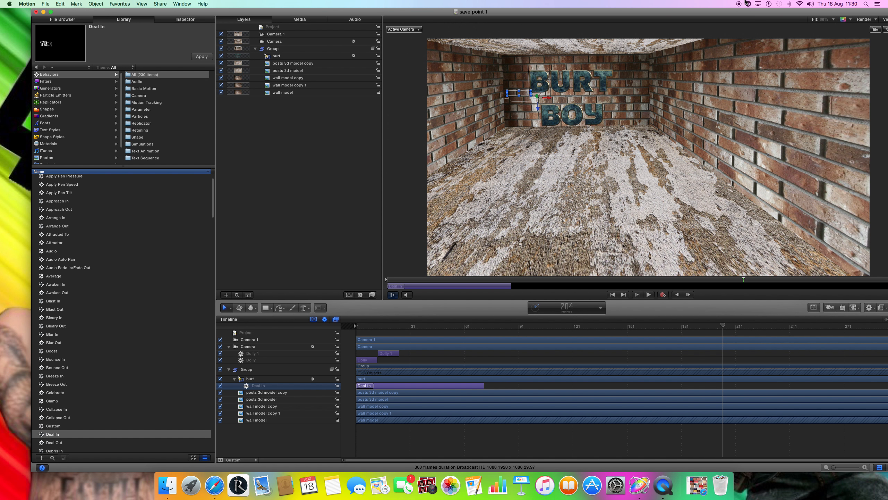
drag(715, 12, 694, 12)
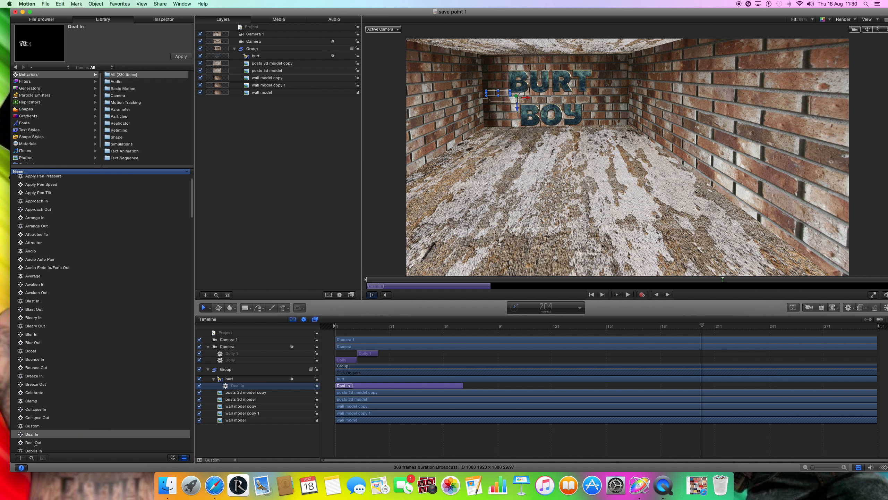
- Apply the Deal Out behavior to the BURT BOY text and shift it in the timeline so it ends at the last frame
click(33, 443)
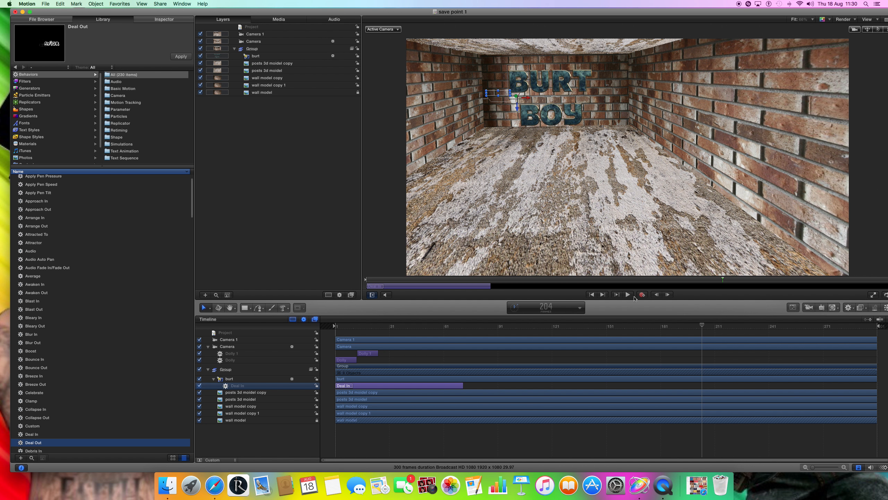
drag(702, 327, 706, 327)
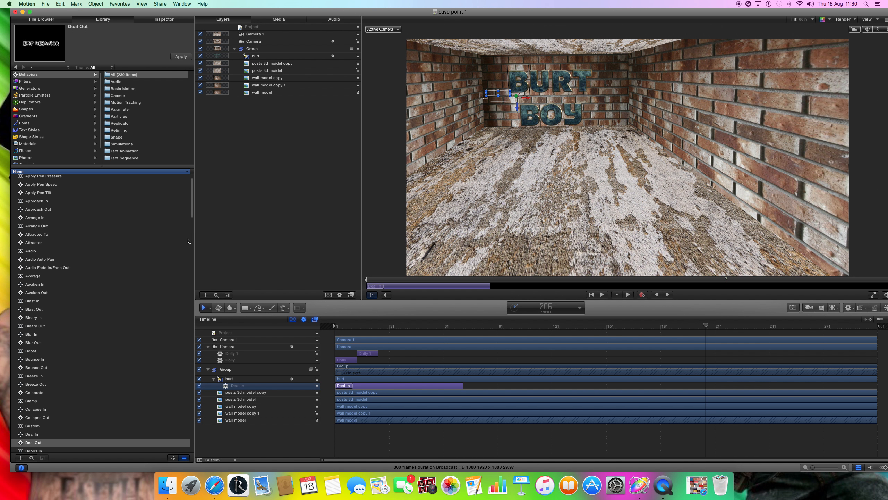
click(177, 58)
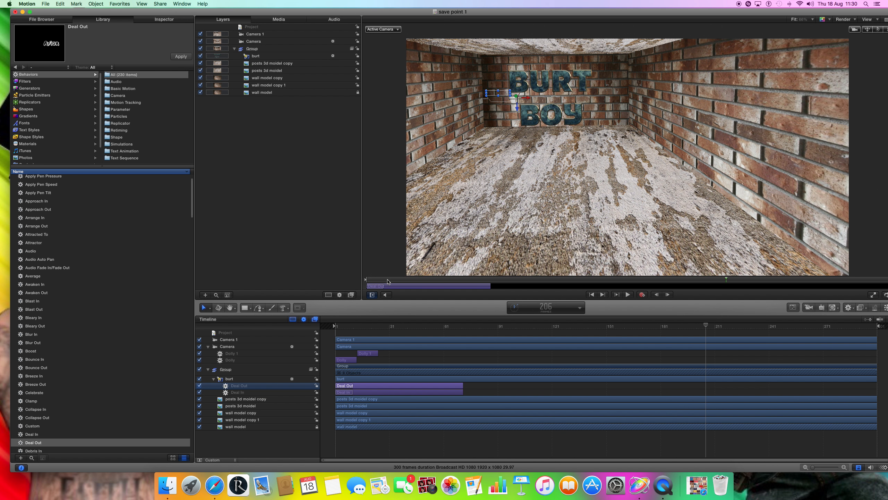
drag(367, 386, 739, 393)
drag(710, 327, 571, 349)
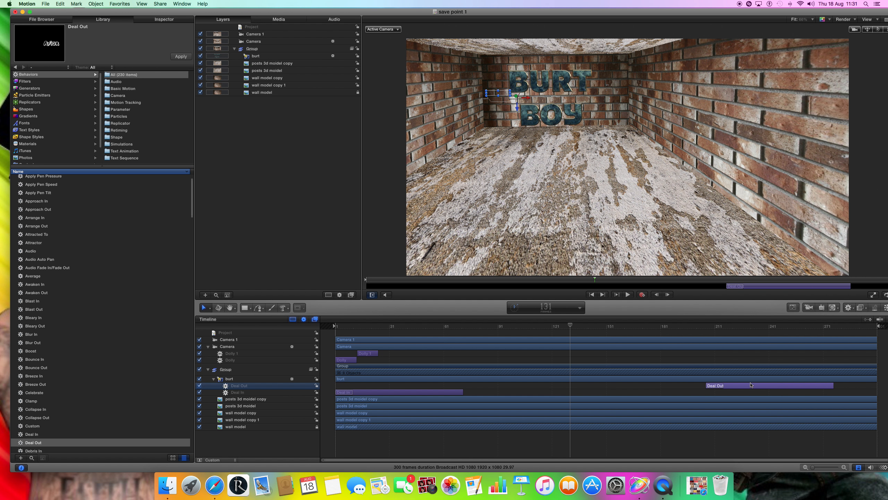
drag(751, 385, 790, 392)
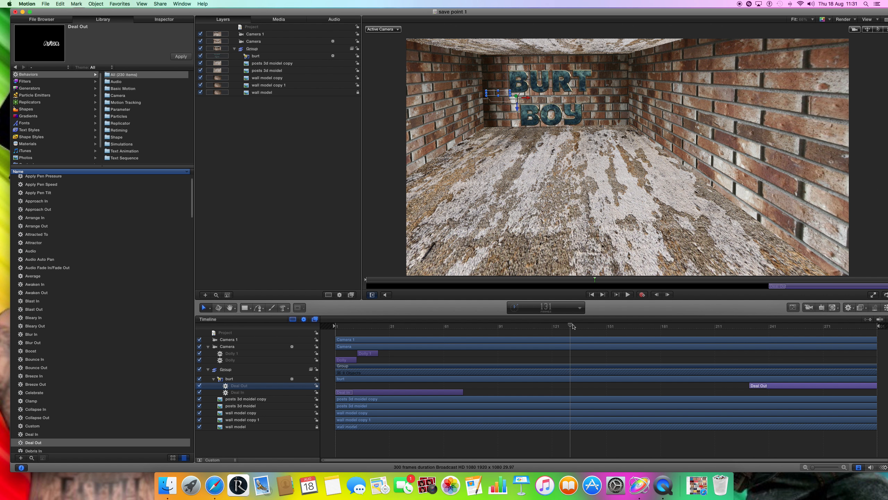
- Play the project from the first frame to the end to review Deal In and Deal Out, and return to the start
key(Home)
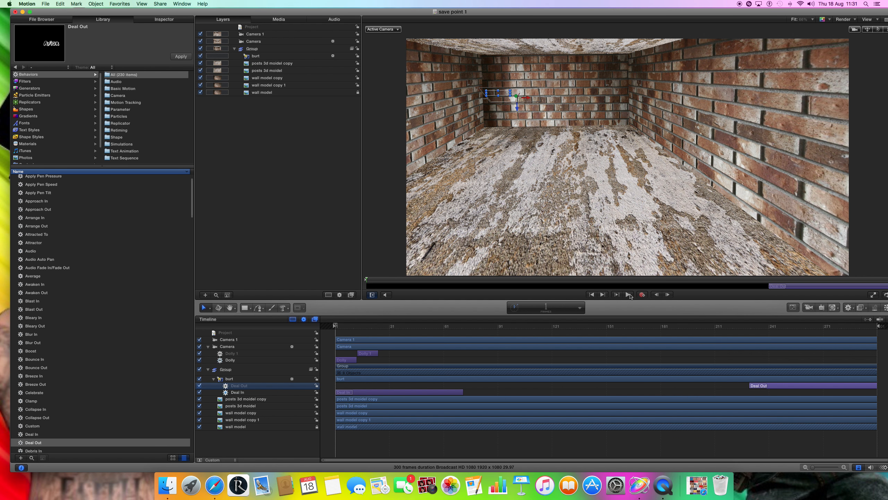
click(627, 295)
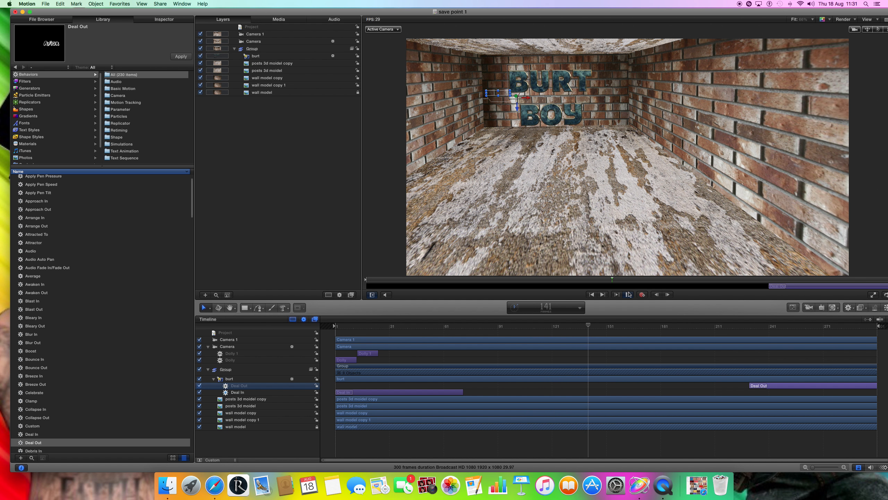
click(628, 295)
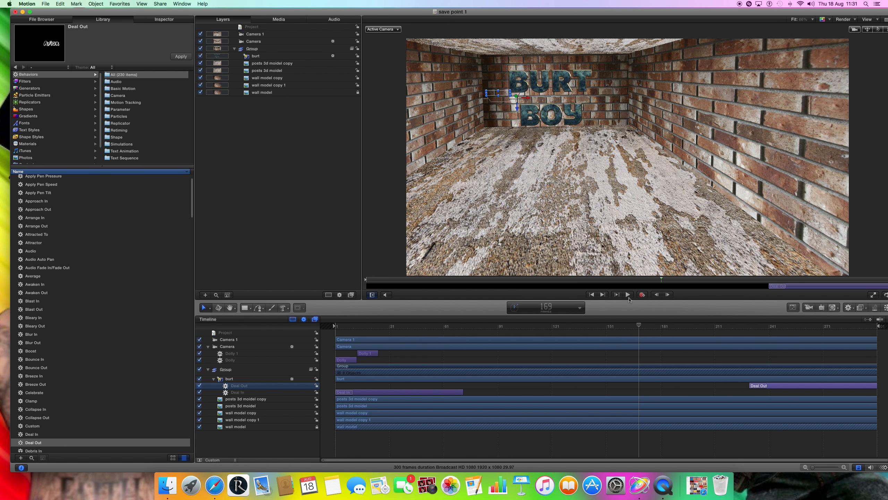
click(629, 297)
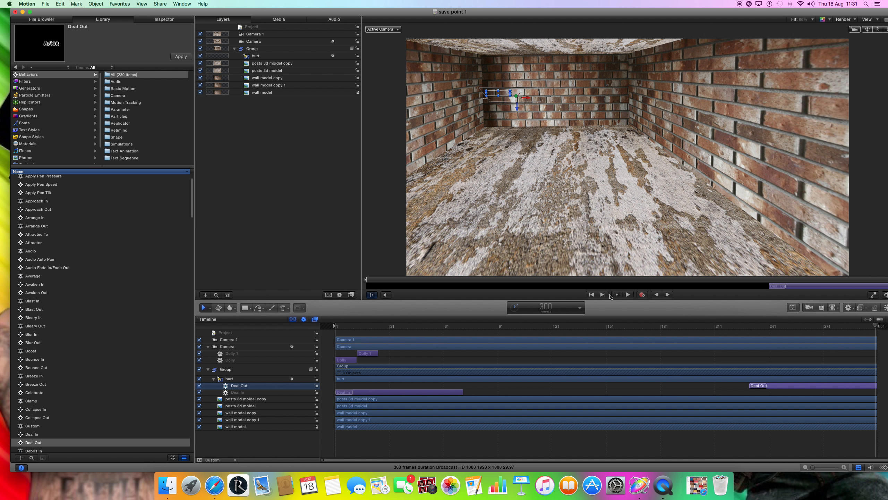
click(591, 294)
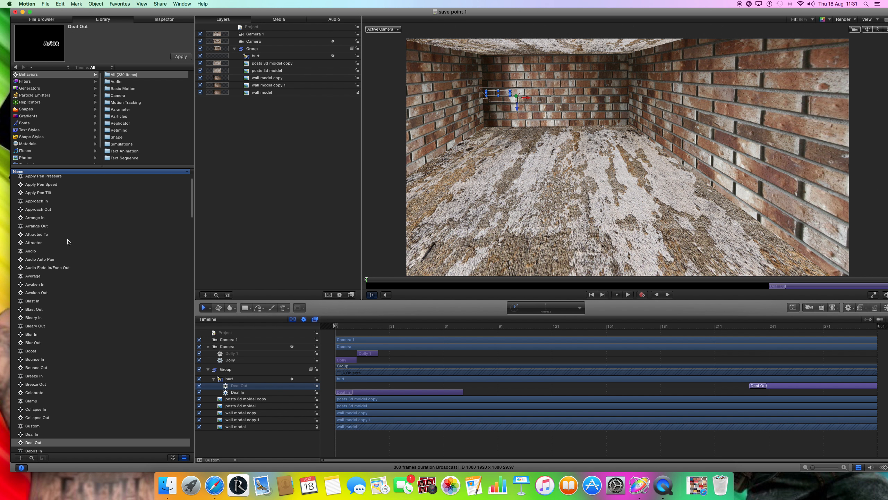
- Search the Library behaviors for "wrigg" and select the Wriggle behavior
scroll(68, 242, down, 1)
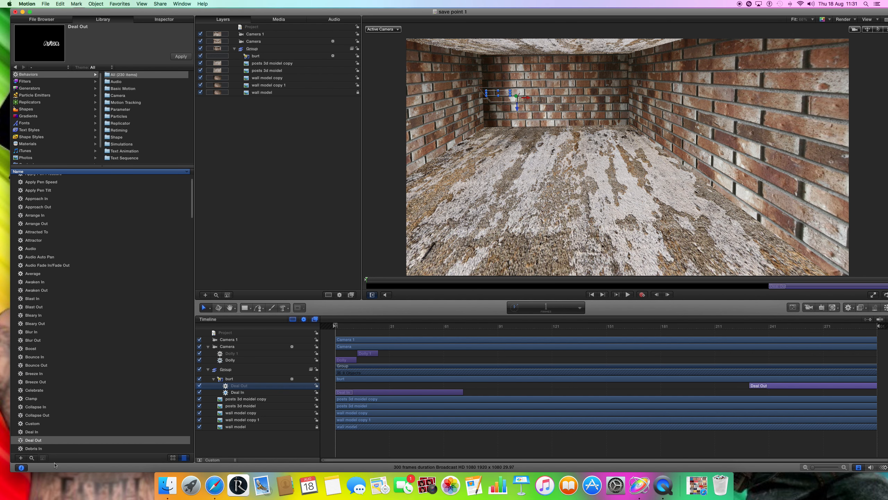
click(32, 458)
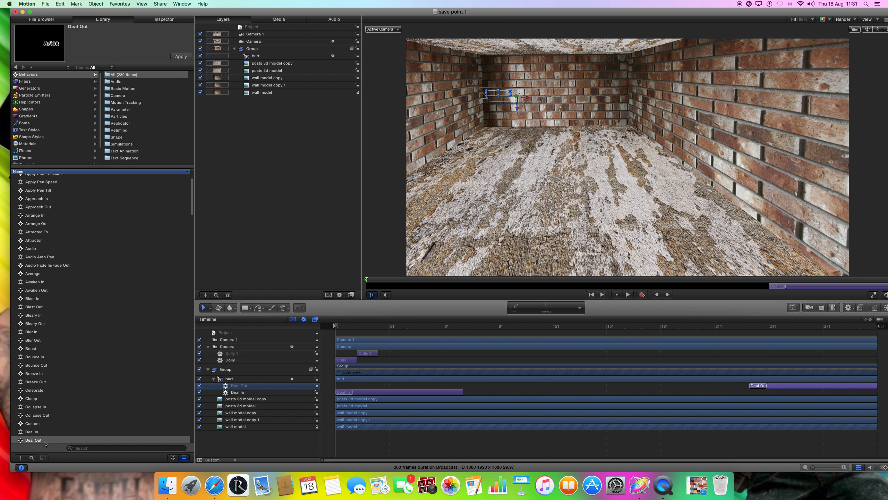
click(91, 448)
text(wr)
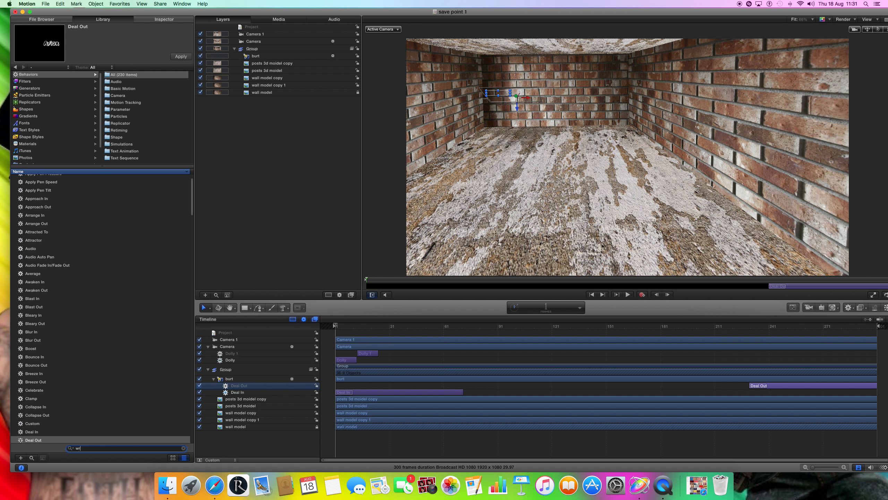
text(igg)
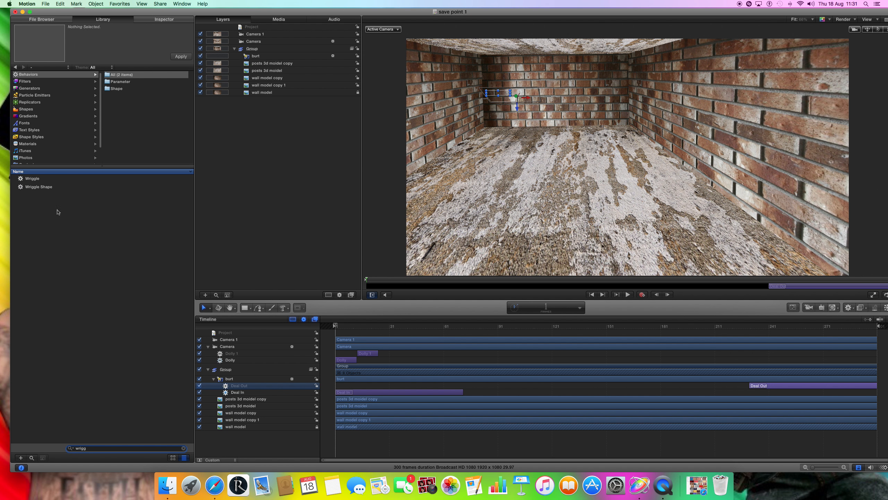
click(55, 177)
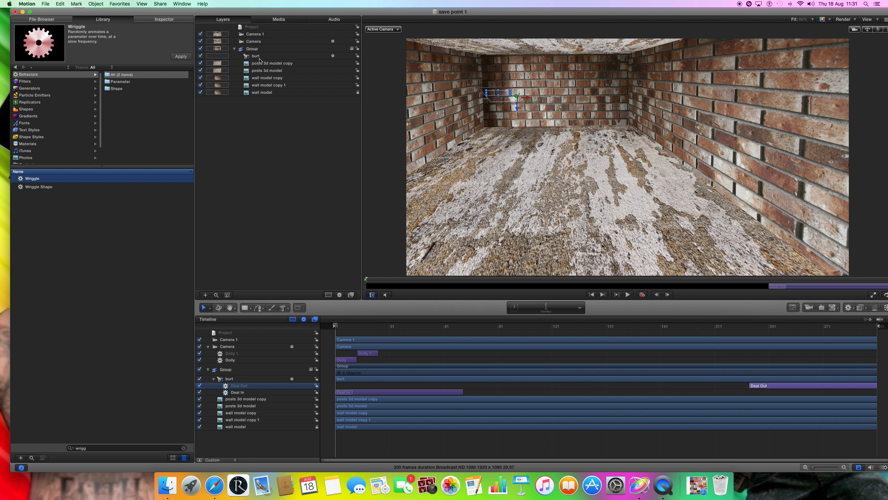
- Apply Wriggle to the burt text and trim it to run only between the end of Deal In and the start of Deal Out
click(257, 56)
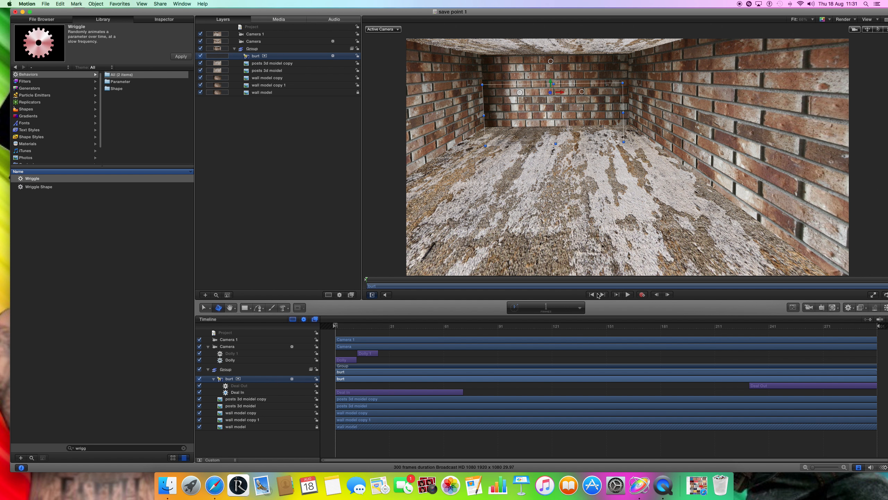
drag(367, 280, 433, 286)
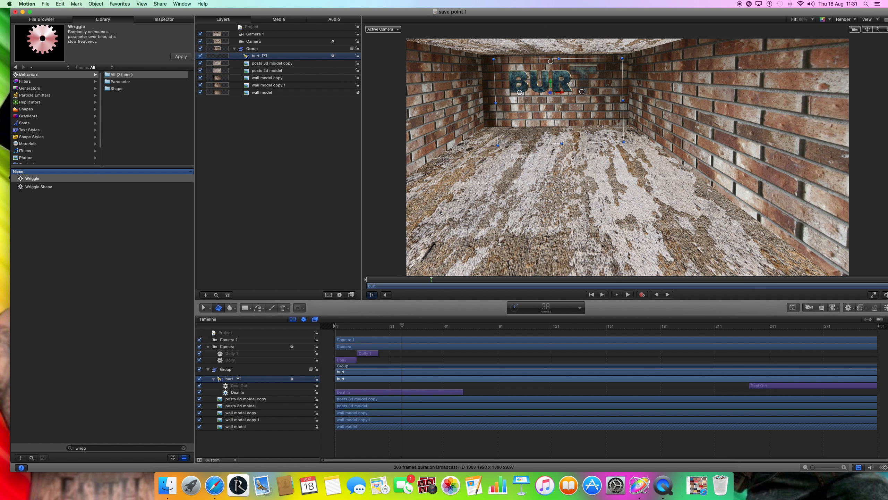
click(180, 56)
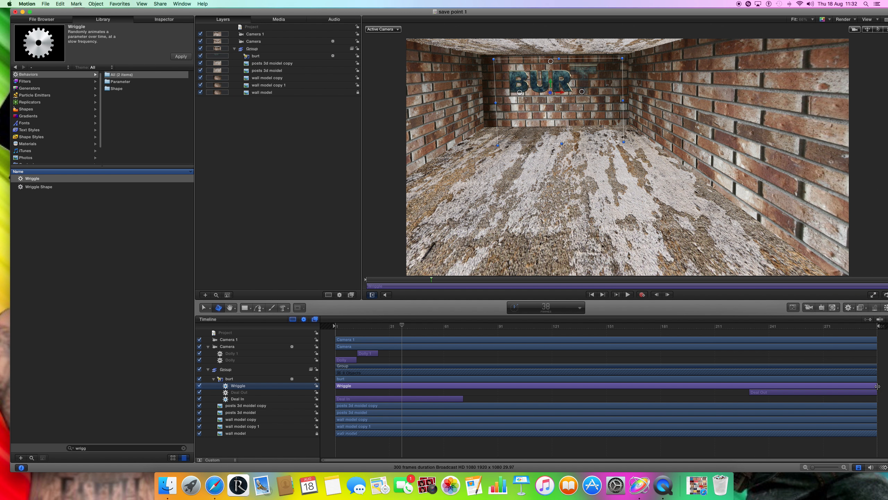
drag(877, 386, 749, 400)
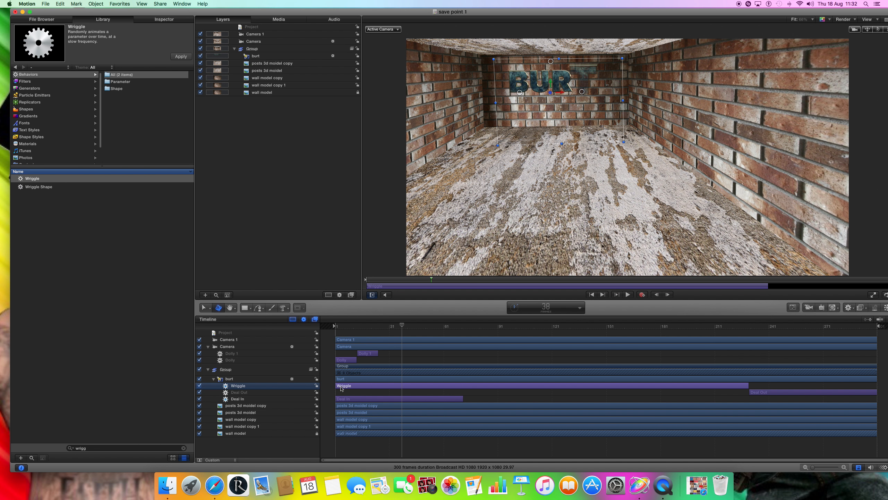
drag(336, 386, 464, 408)
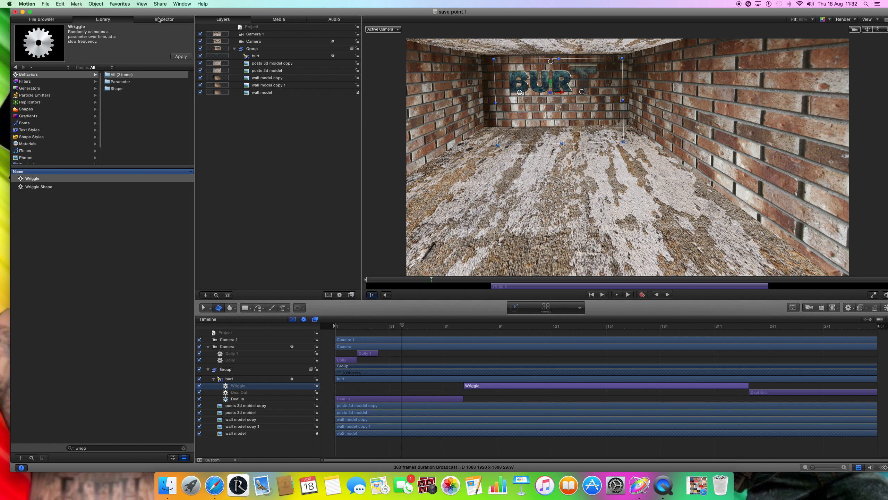
- Set the Wriggle behavior's Apply Mode to Add and Subtract and Frequency to 1.14, and preview the motion
click(158, 20)
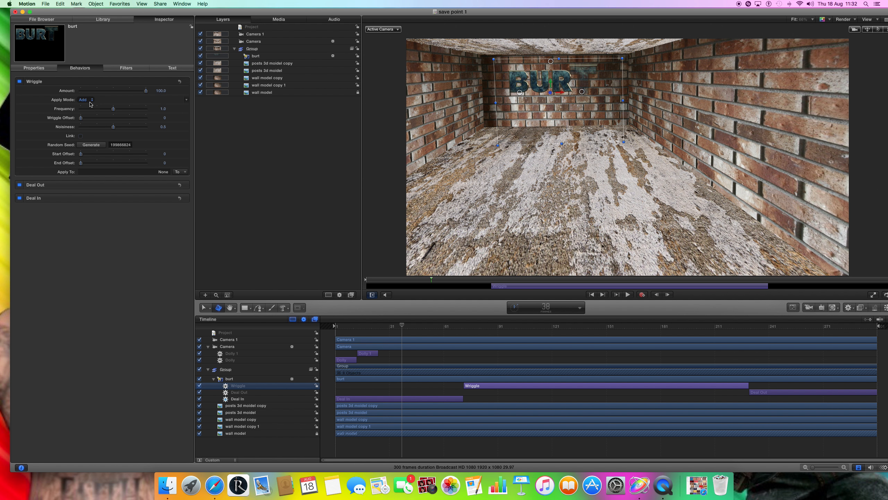
click(93, 101)
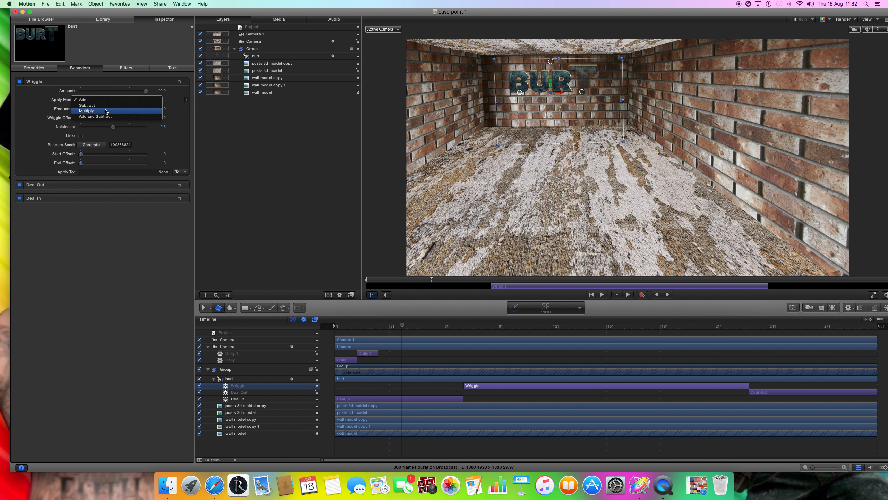
click(112, 116)
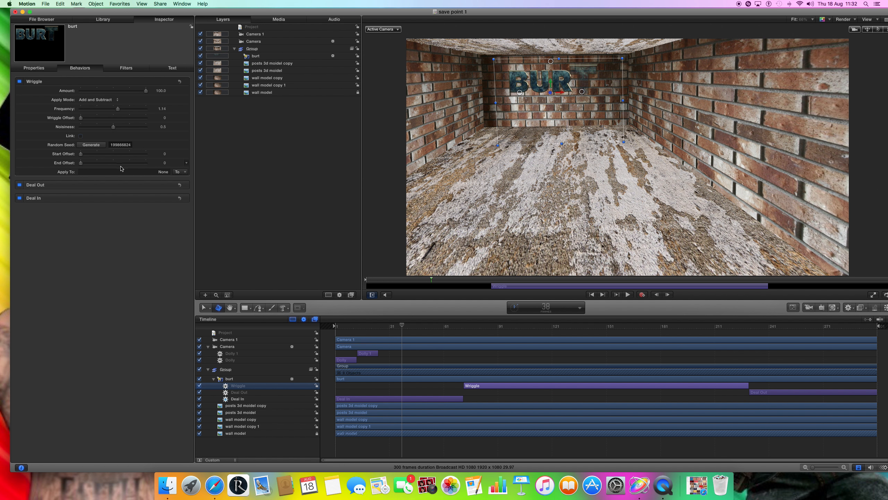
click(628, 295)
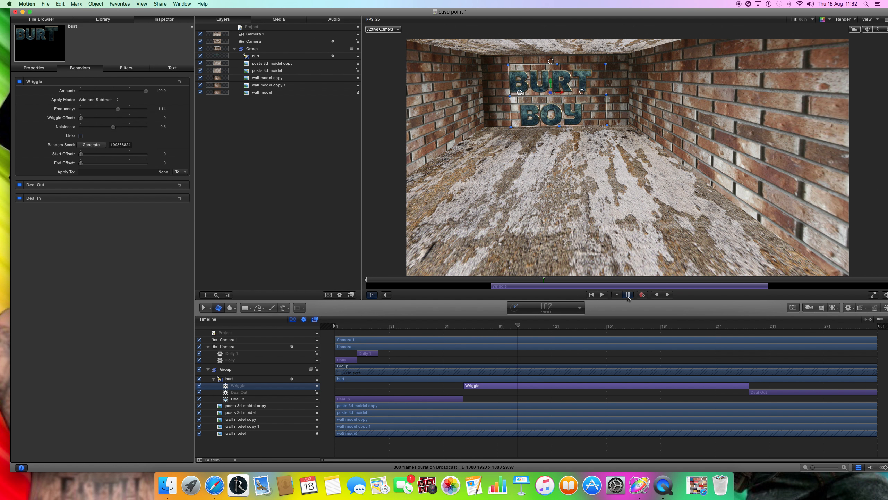
key(space)
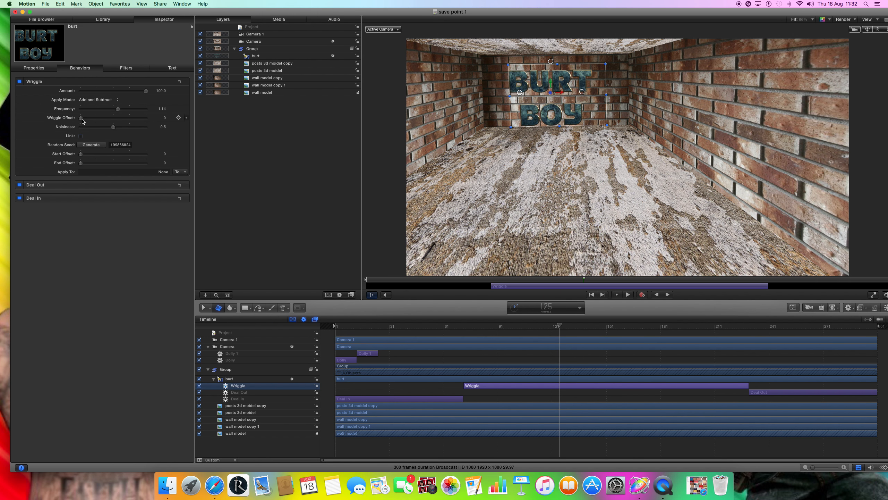
- Set the Wriggle Offset to 11 and play back from just before the Wriggle section
drag(82, 122, 90, 121)
drag(561, 326, 458, 321)
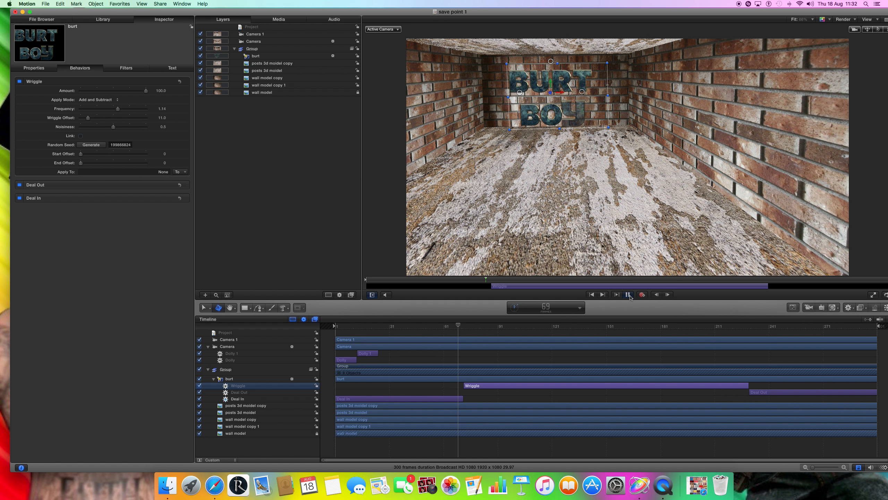
click(630, 297)
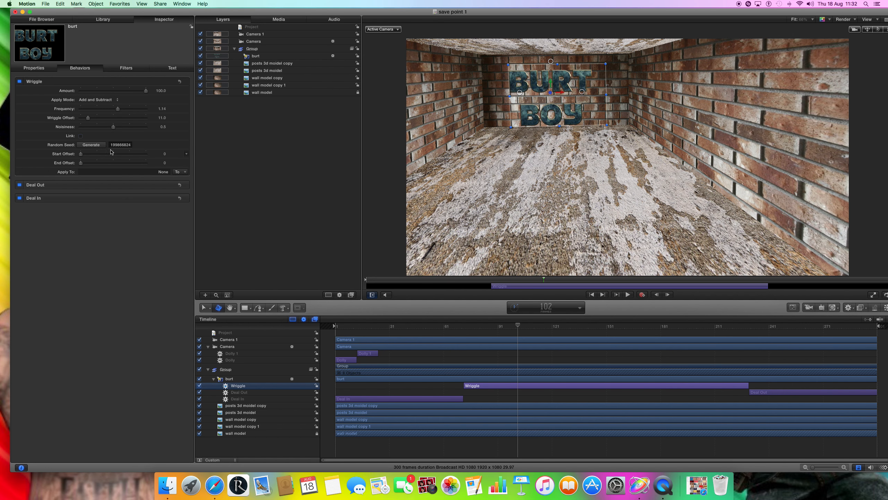
- Generate a new random seed for the Wriggle behavior and play the animation from the first frame
click(92, 144)
click(591, 295)
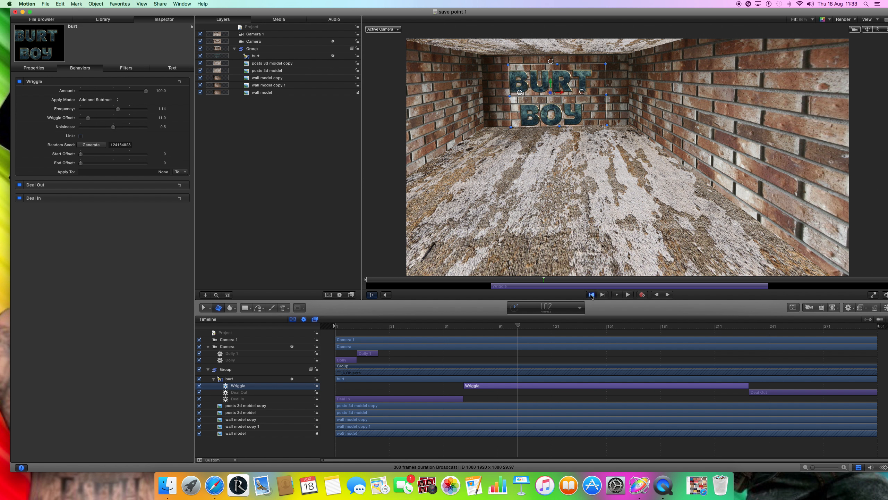
click(628, 295)
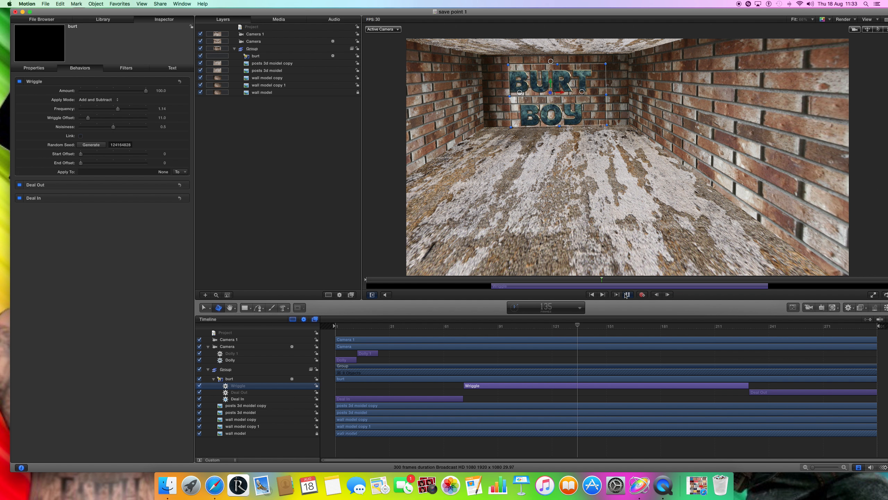
click(628, 294)
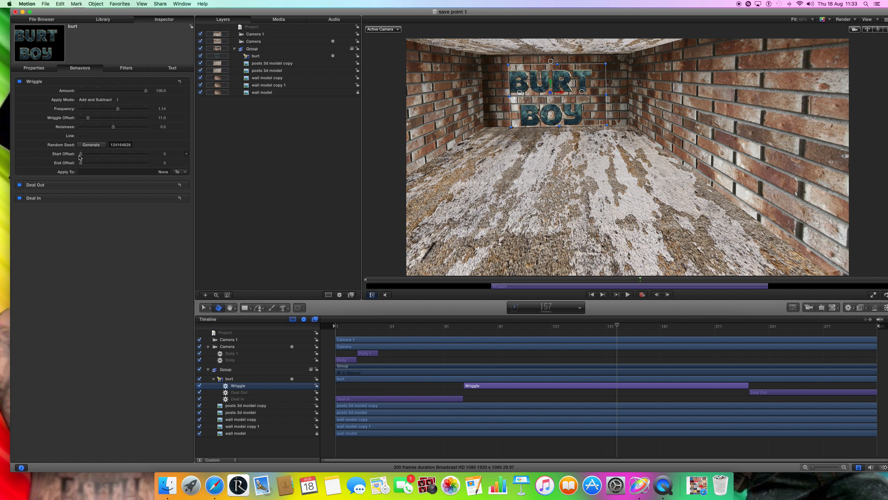
- Increase Wriggle's Start Offset, set its End Offset to 35, and move the playhead back to frame 65
drag(79, 157, 104, 163)
drag(618, 326, 451, 326)
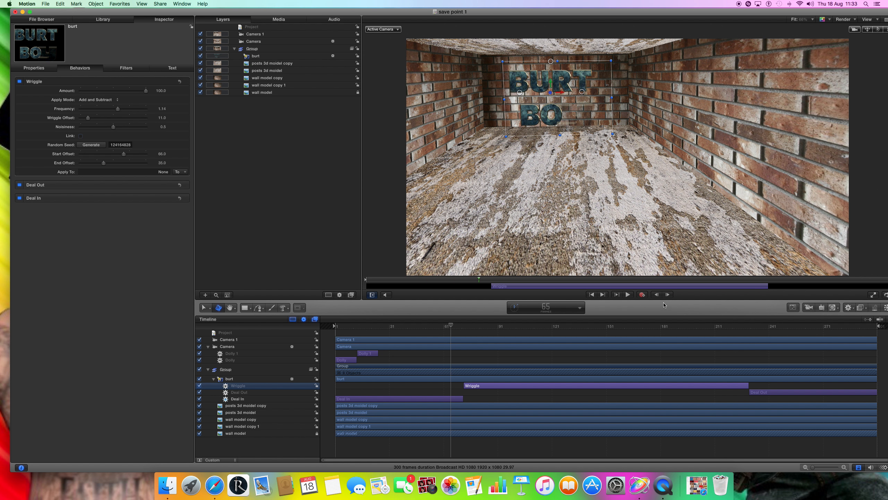
- Preview the Wriggle animation through the middle section and look through the behavior's Apply To transform options
click(628, 296)
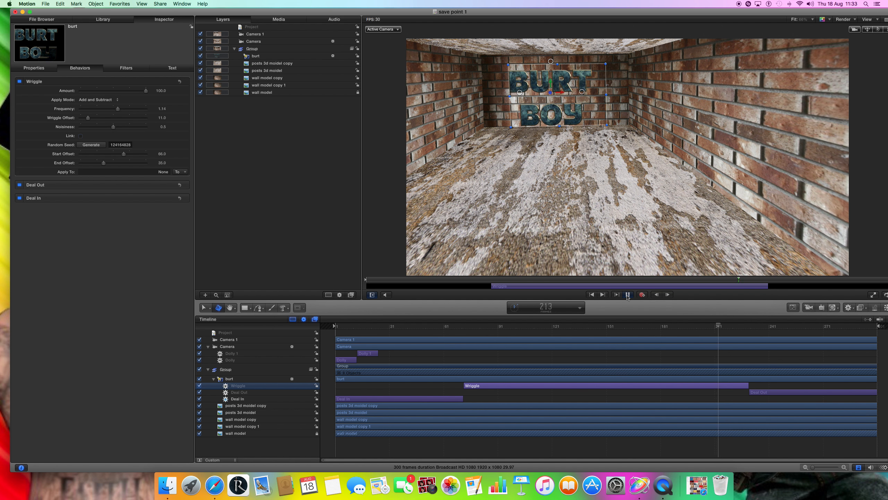
click(628, 296)
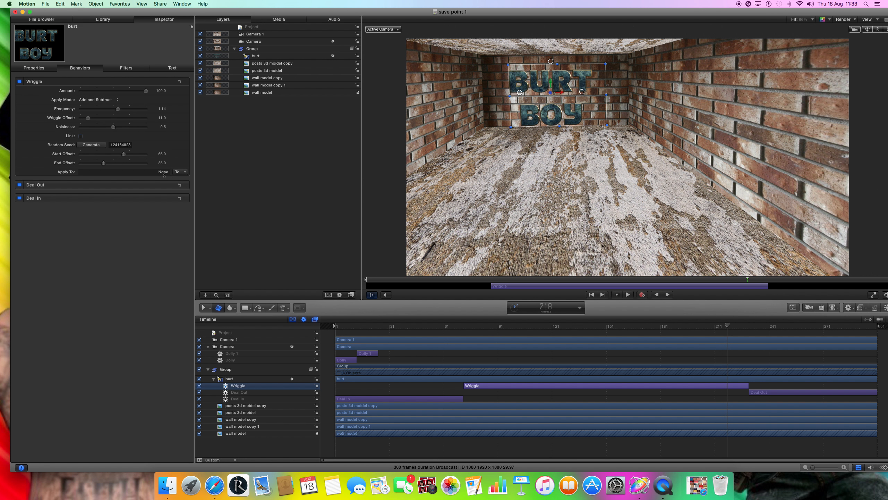
click(180, 172)
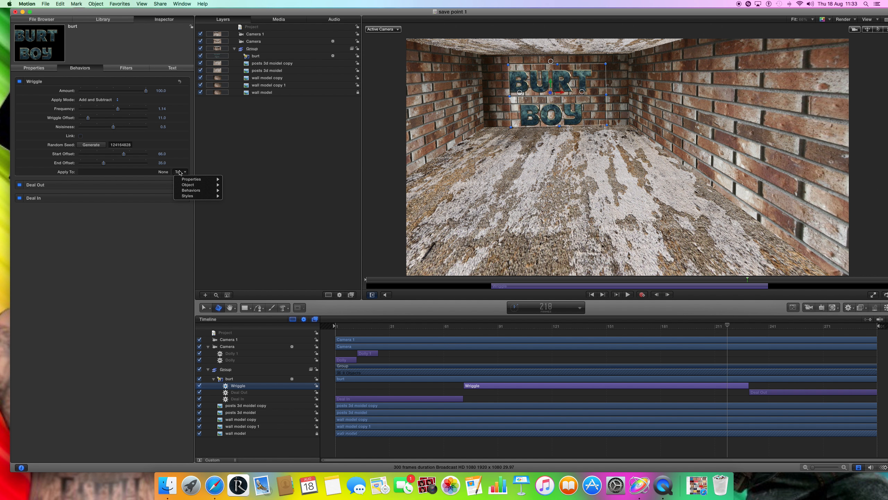
mouse_move(205, 180)
mouse_move(240, 183)
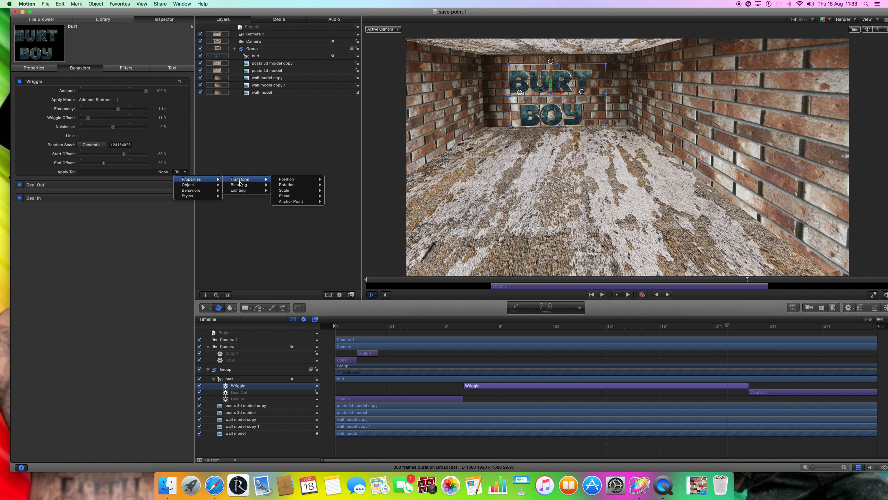
click(272, 150)
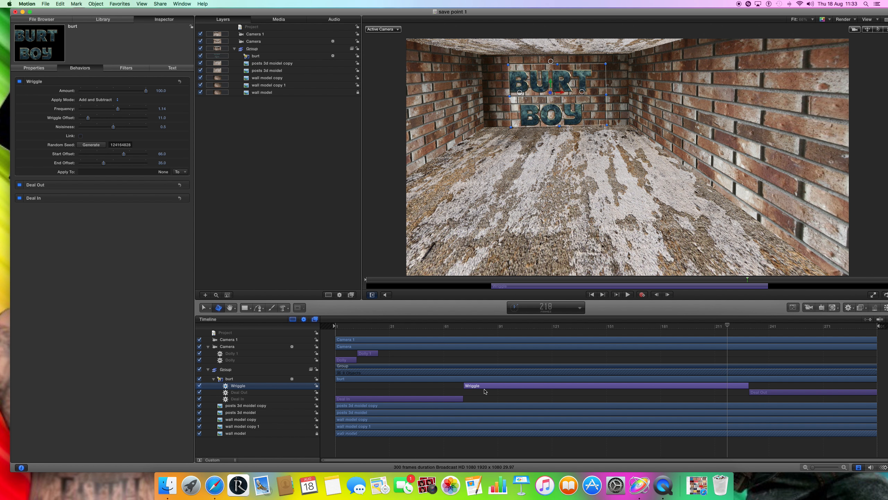
- Delete the Wriggle behavior from the burt text and move the playhead to frame 72, where Deal In ends
right_click(485, 386)
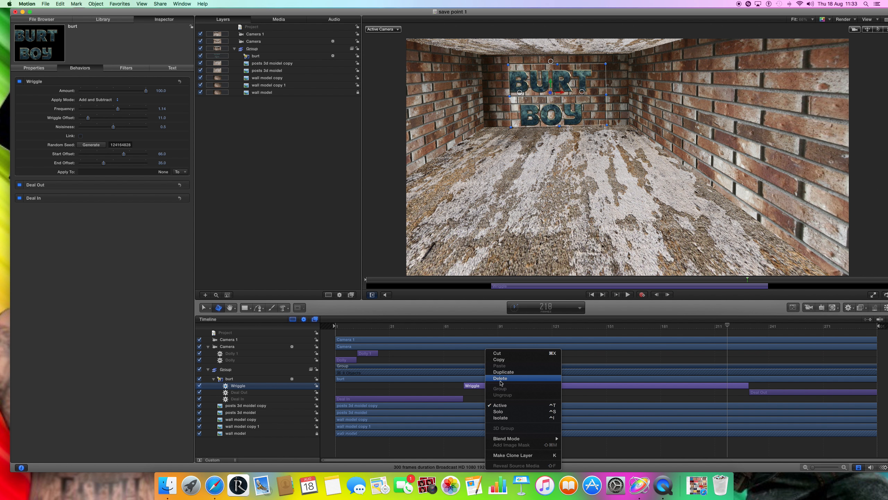
click(499, 377)
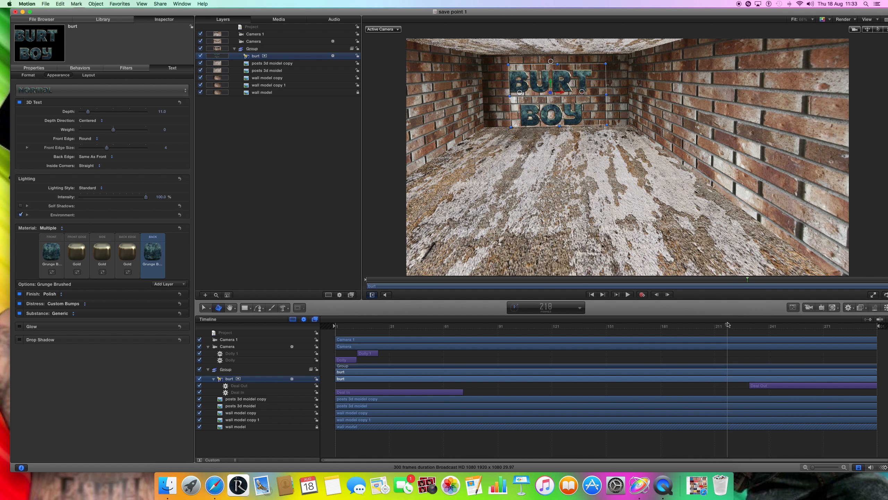
drag(727, 327, 464, 336)
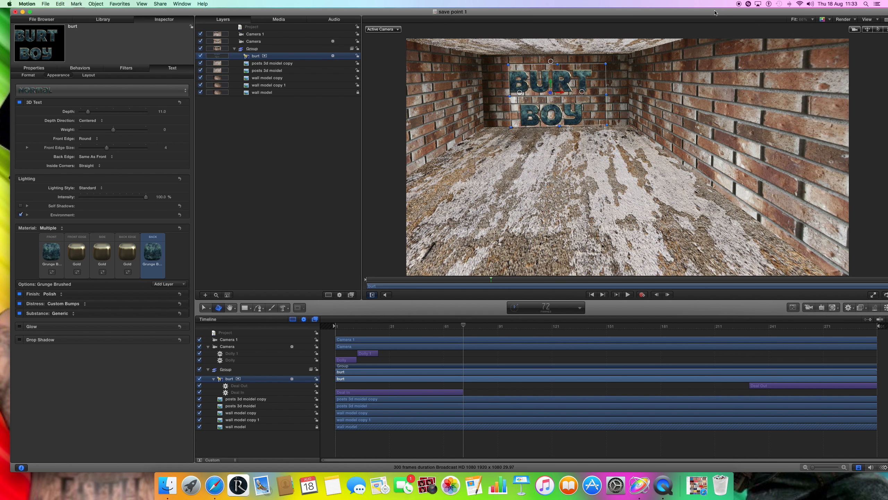
- Add a Basic Motion Motion Path behavior to the burt text and scrub ahead to frame 86
drag(714, 11, 710, 11)
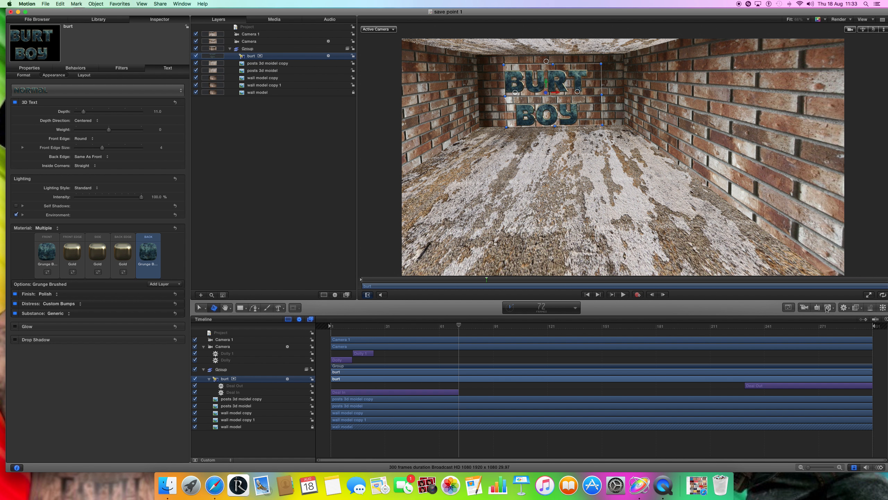
click(844, 308)
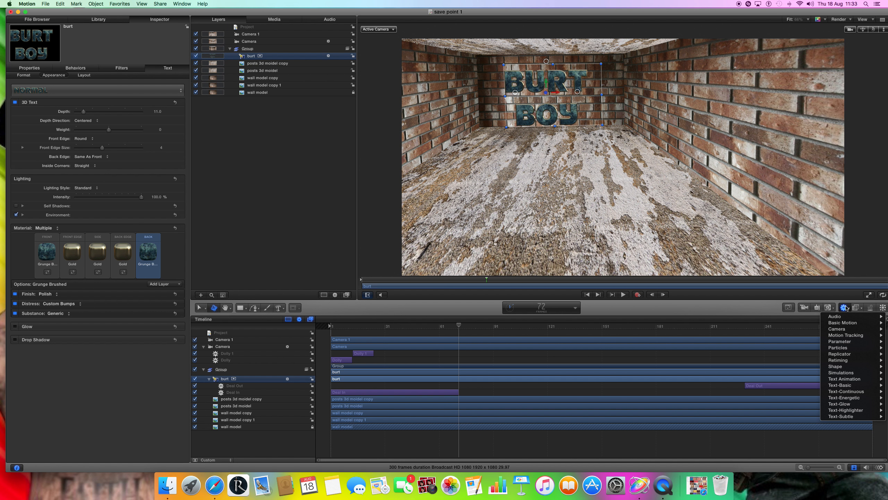
mouse_move(844, 322)
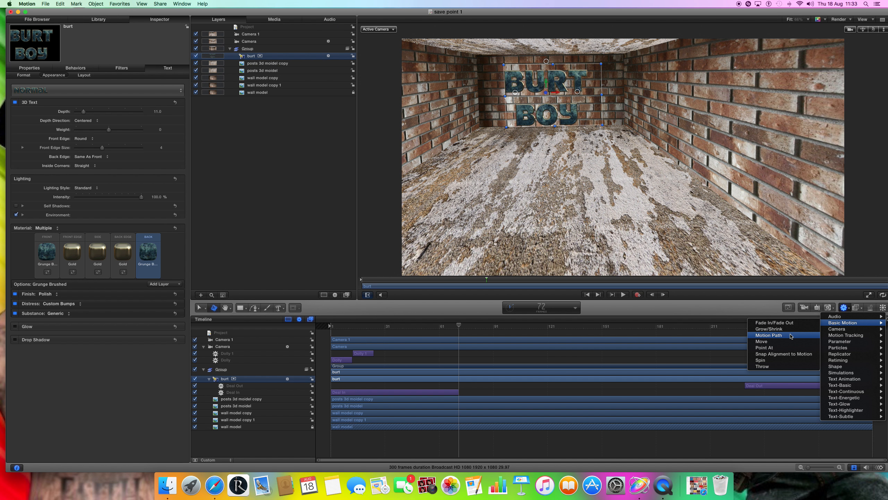
click(791, 336)
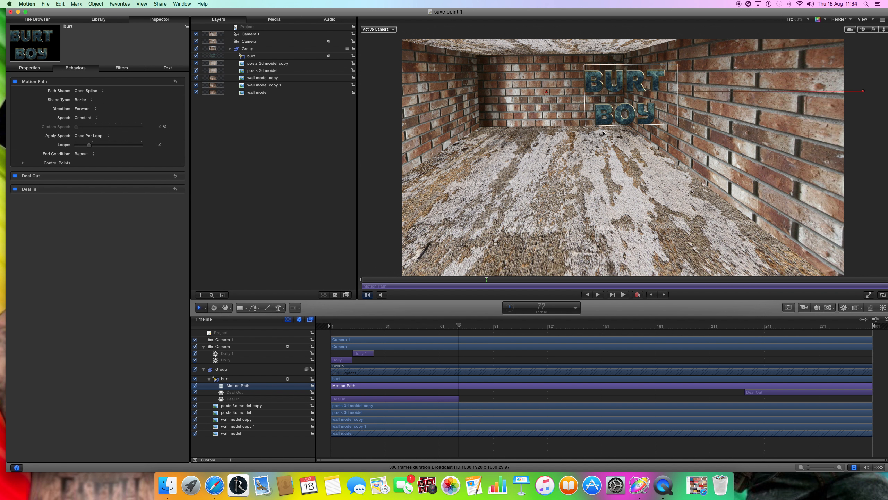
drag(460, 326, 481, 333)
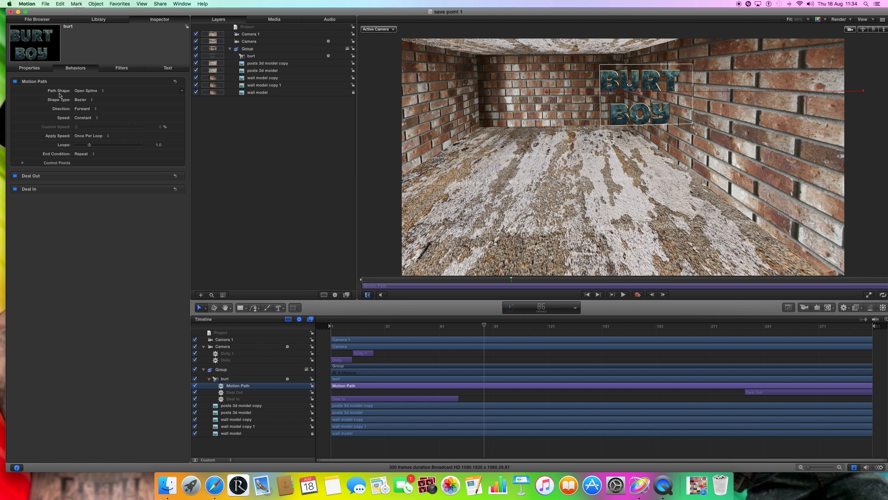
- Set the Motion Path's Path Shape to Circle and play the animation through to frame 300
click(90, 93)
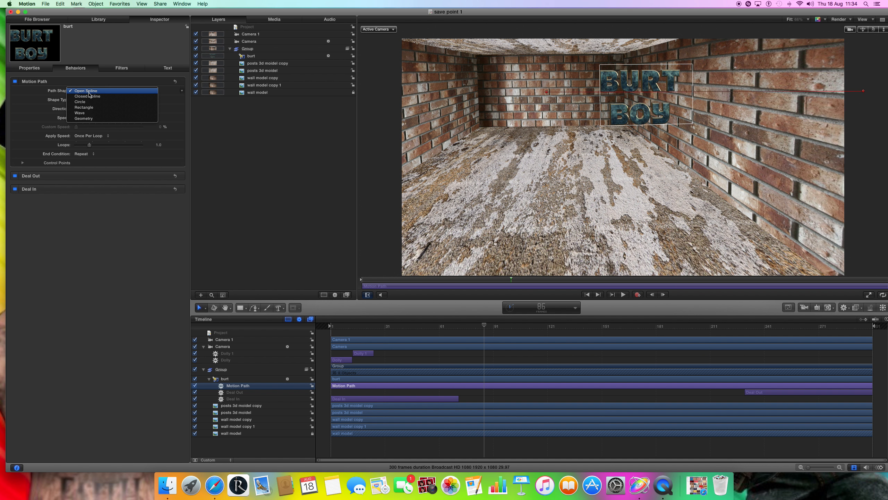
click(106, 101)
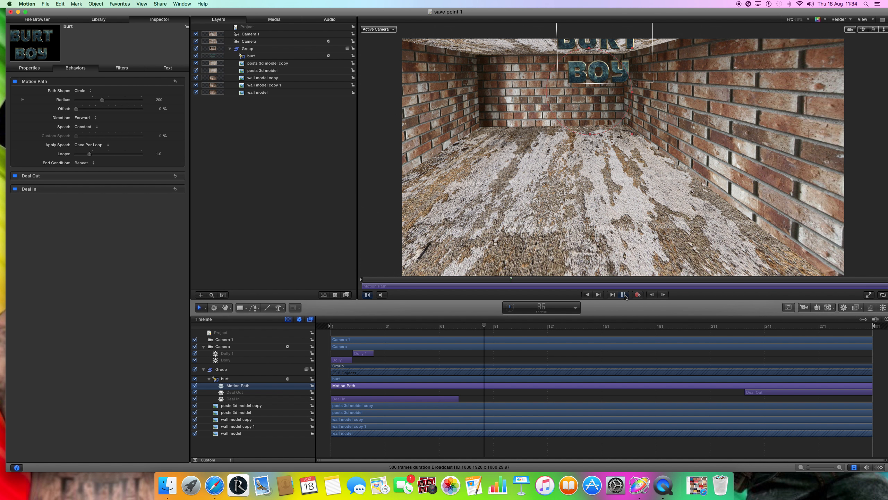
click(623, 295)
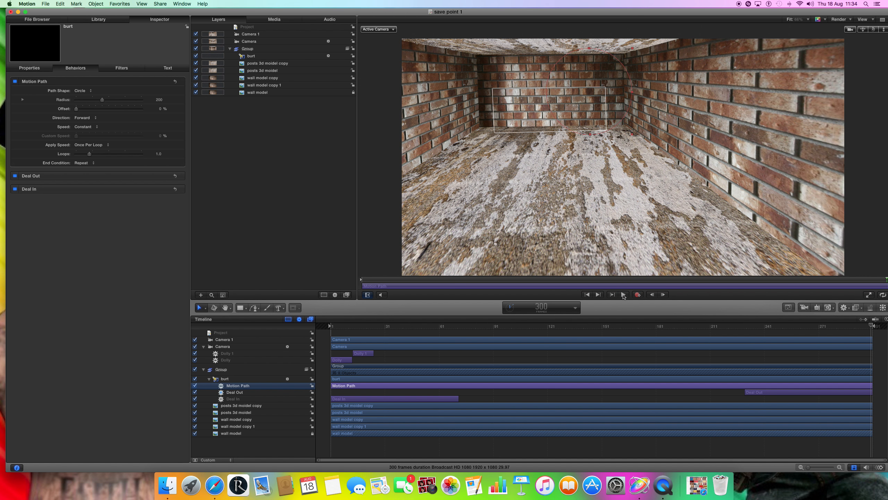
- Trim the Motion Path behavior so it spans only the gap between Deal In and Deal Out
mouse_move(506, 388)
mouse_down()
mouse_move(563, 386)
mouse_move(517, 386)
mouse_up()
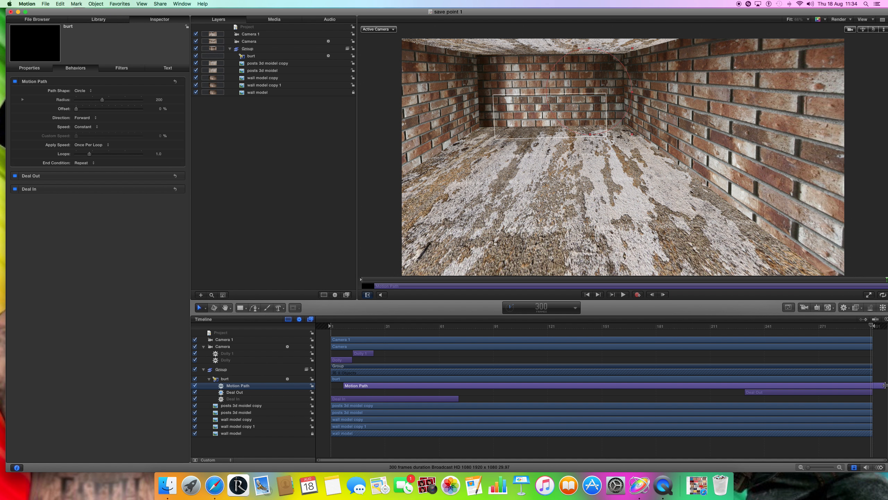
drag(882, 385, 745, 394)
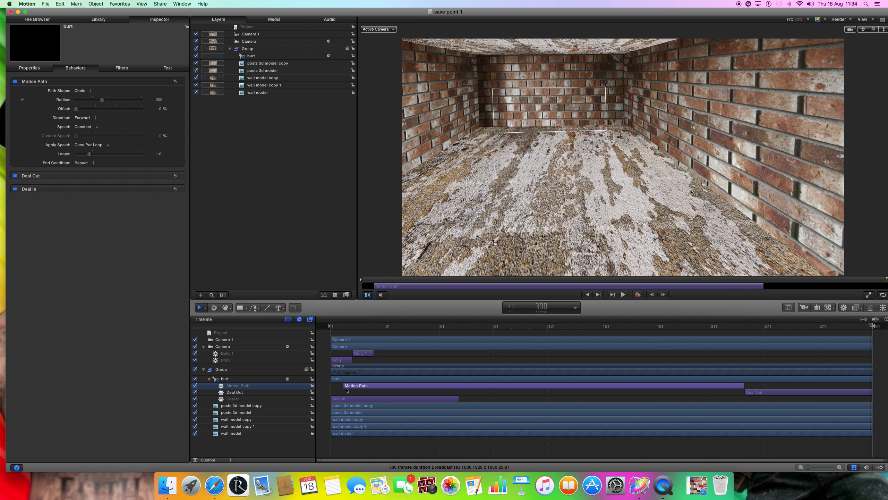
drag(345, 385, 459, 428)
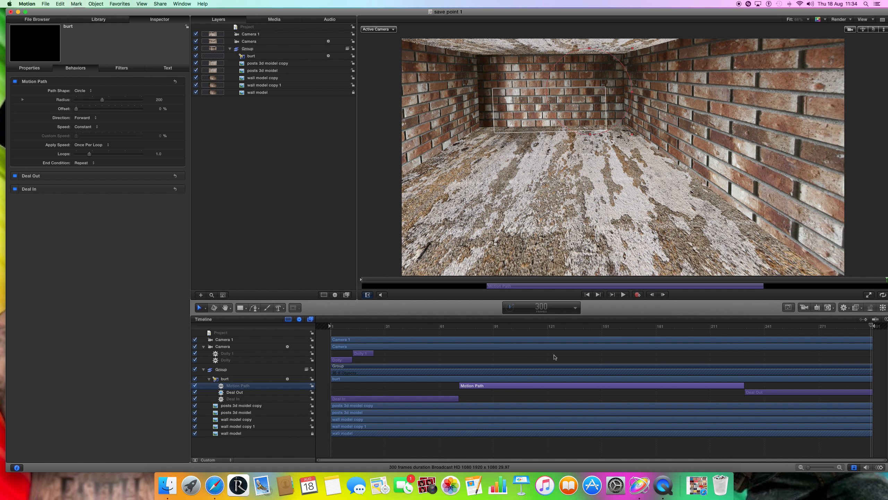
- Reposition the burt text to X -1043.7 px and Y about 219 px, and play from the first frame
click(547, 69)
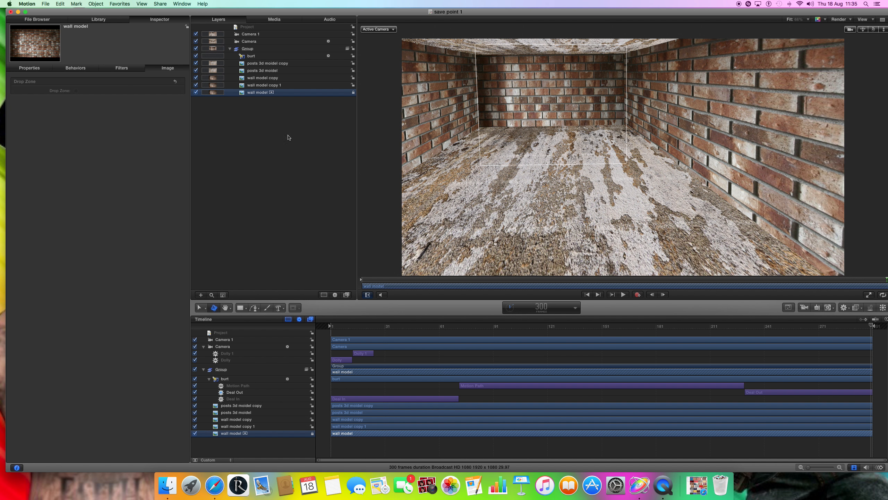
click(498, 386)
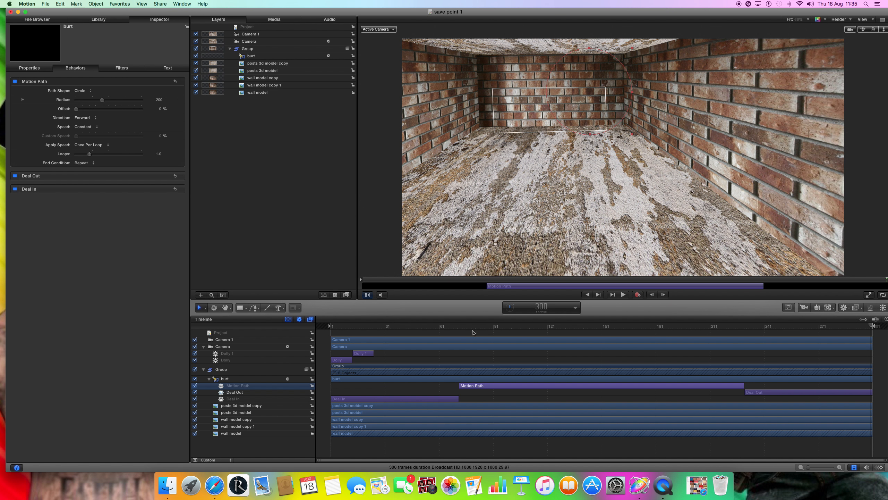
click(32, 69)
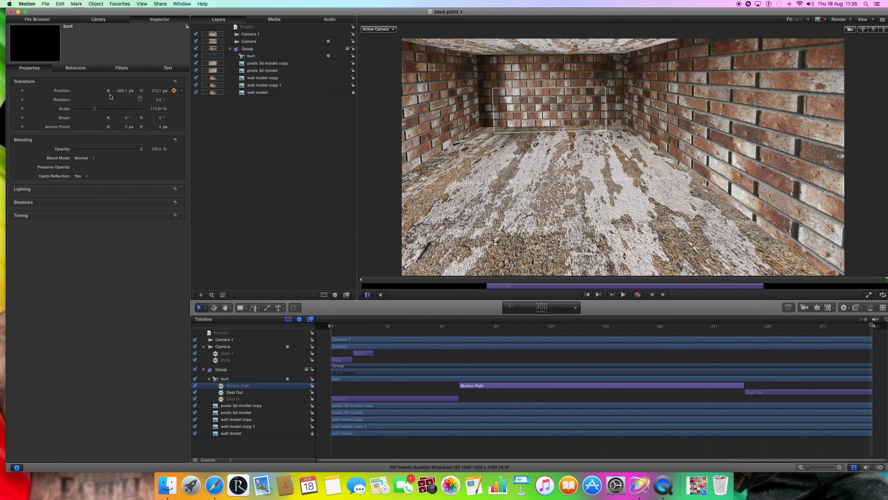
mouse_move(122, 90)
mouse_down()
mouse_move(164, 92)
mouse_move(121, 92)
mouse_up()
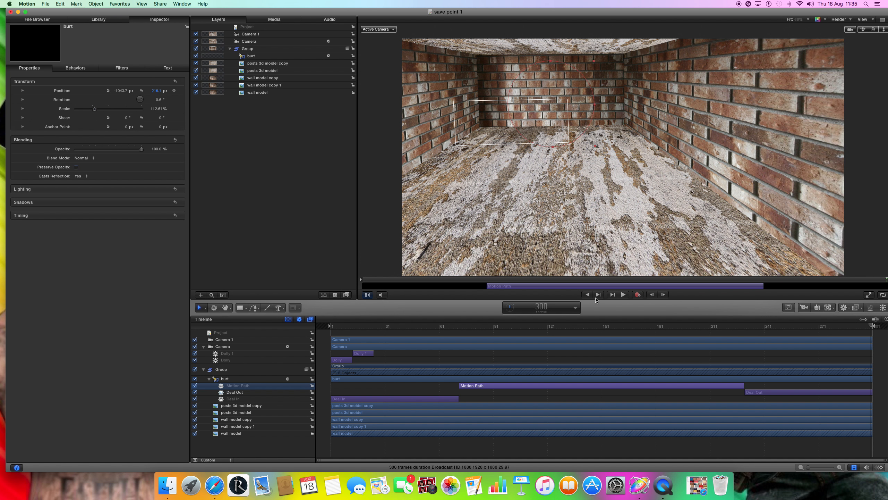
click(587, 295)
click(623, 294)
- Review the Motion Path's Speed options, keep Constant, and return the playhead to frame 1
click(81, 69)
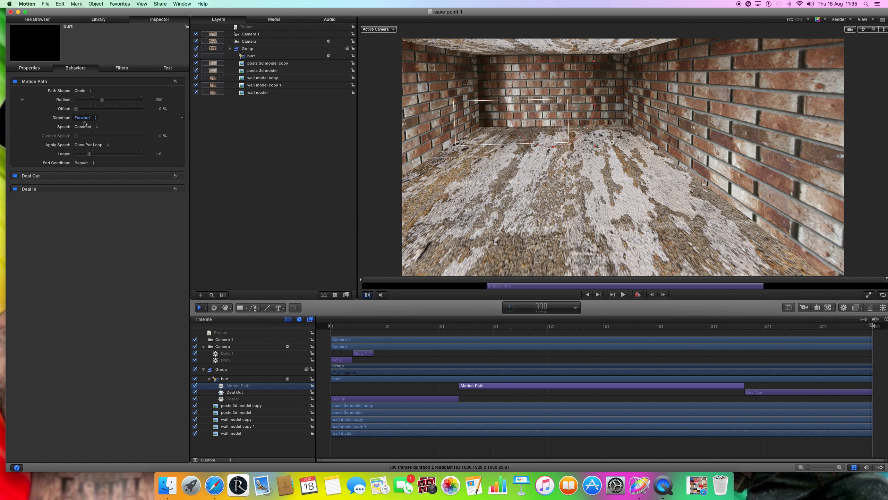
click(93, 131)
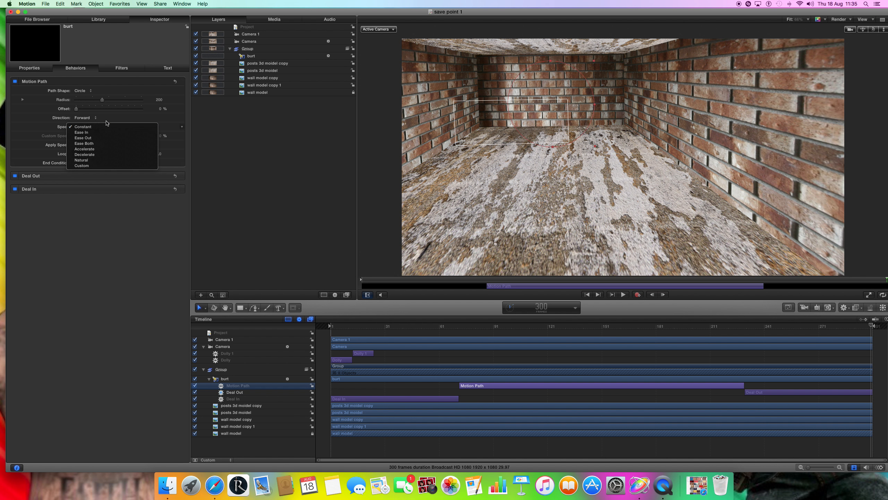
click(105, 126)
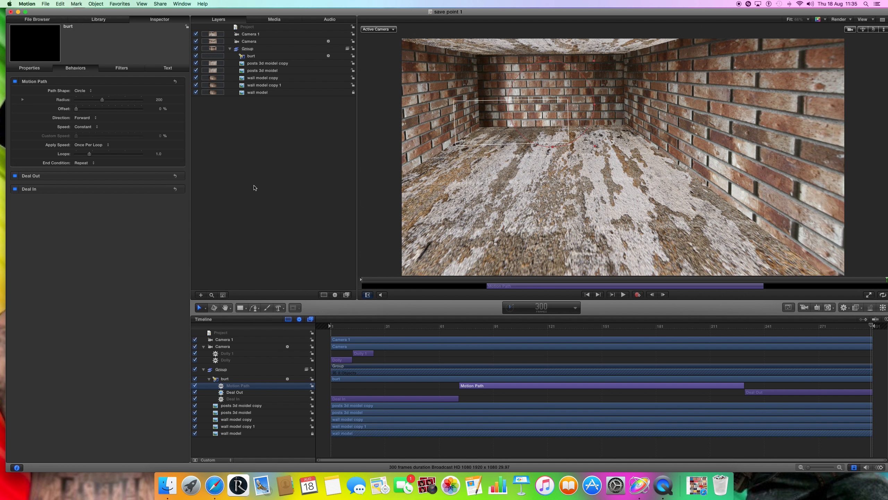
drag(872, 326, 277, 304)
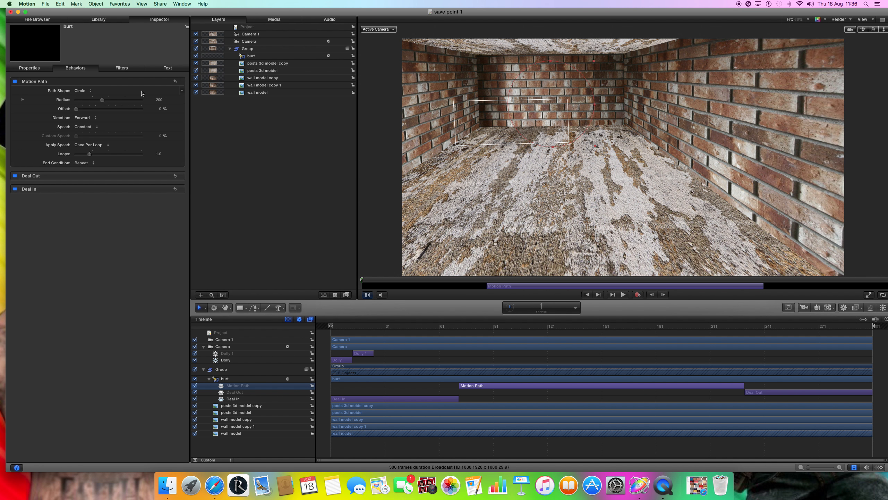
- Lock the Group, Camera and Camera 1 layers
click(353, 49)
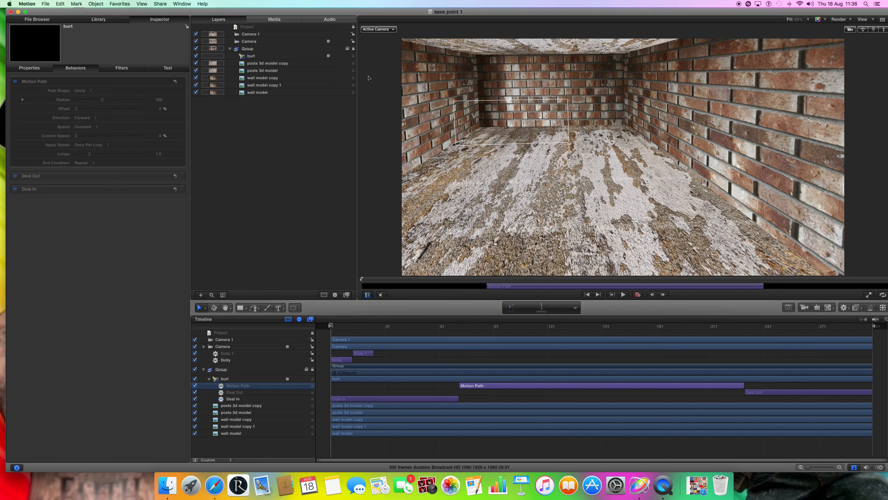
click(353, 41)
click(353, 34)
- Show the library's Particle Emitters category and clear the leftover wriggle search
click(91, 20)
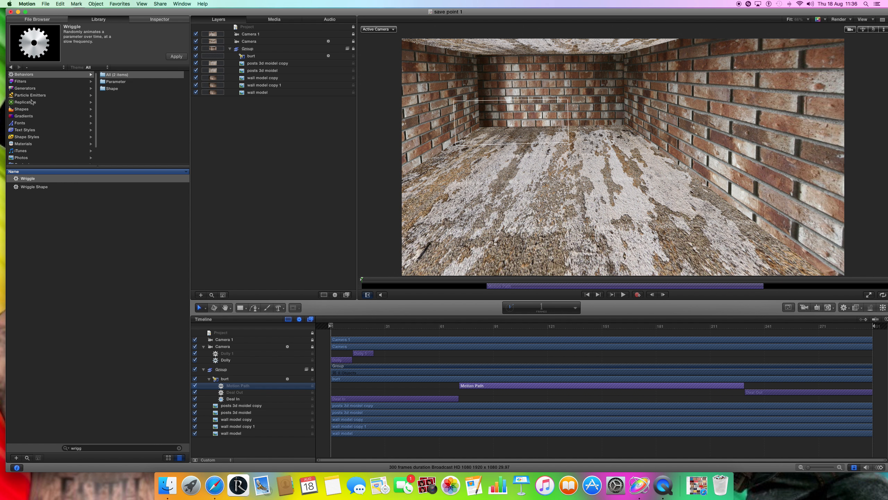
click(27, 102)
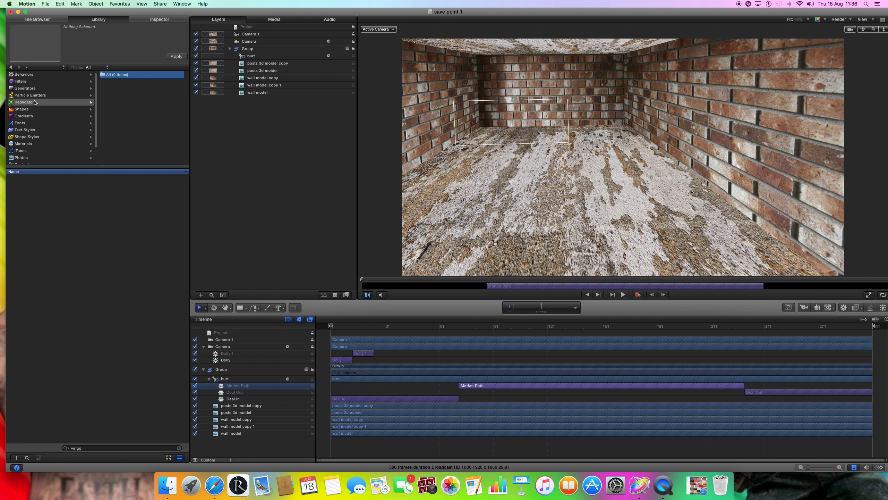
click(32, 95)
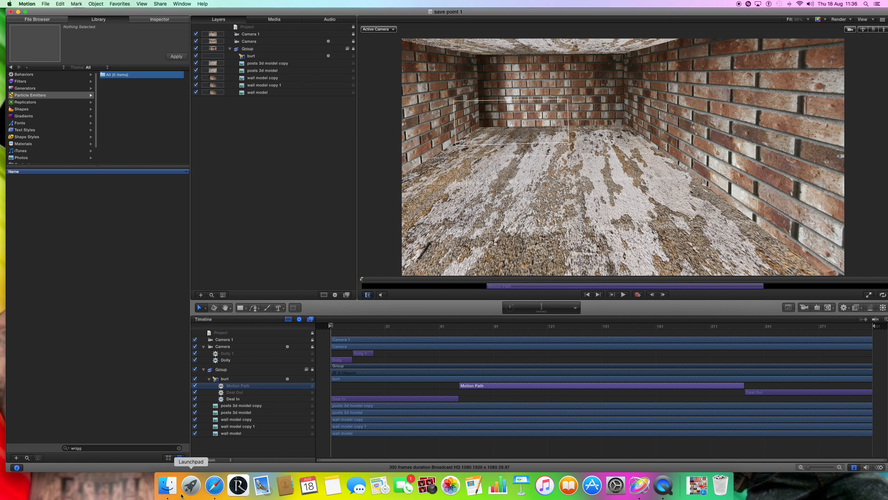
click(180, 448)
click(179, 448)
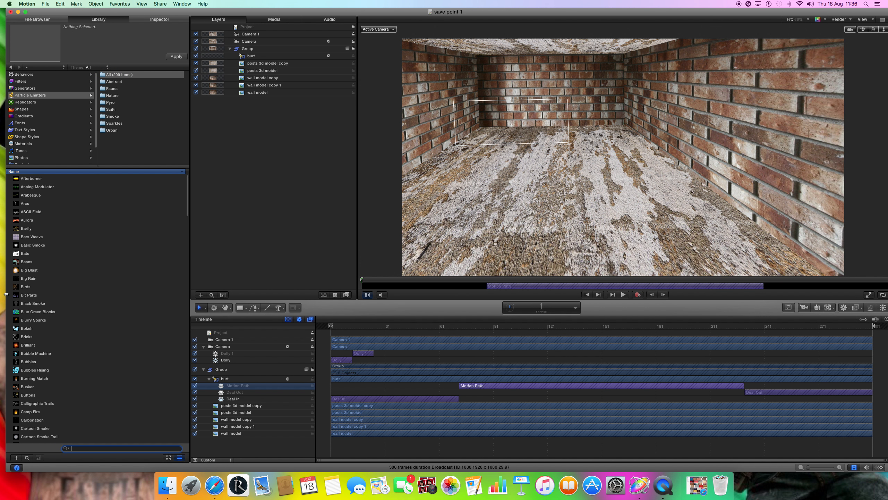
- Preview the particle emitters one after another from Afterburner down to Camp Fire
click(27, 179)
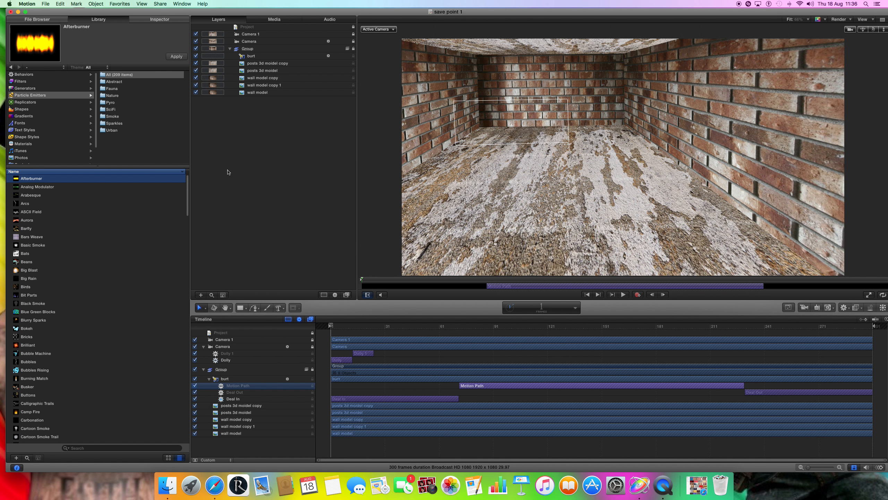
key(Down)
key(Down)
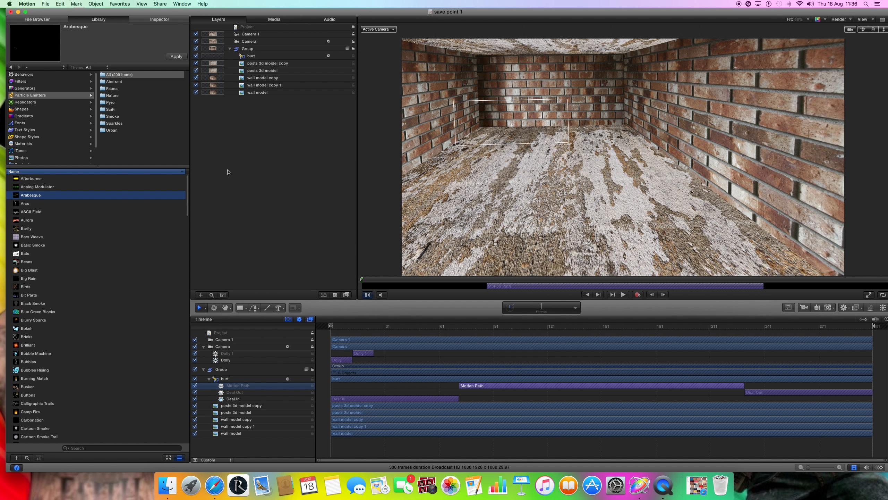
key(Down)
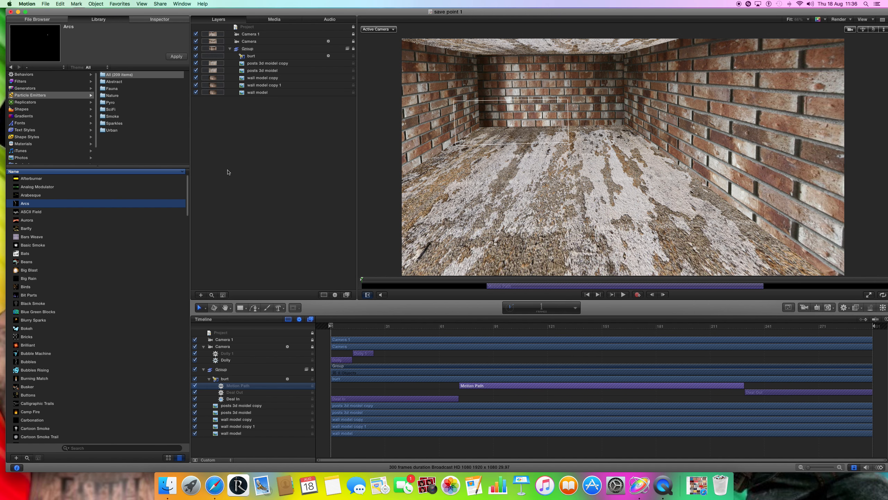
key(Down)
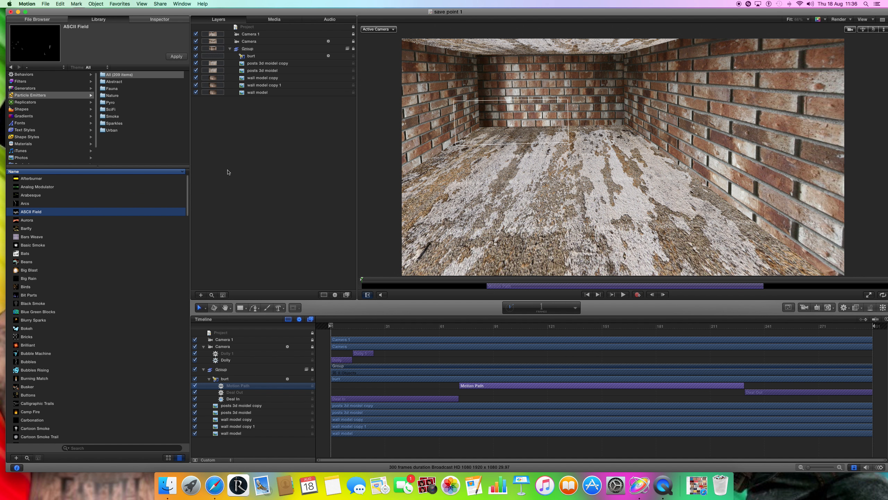
key(Down)
key(Down)
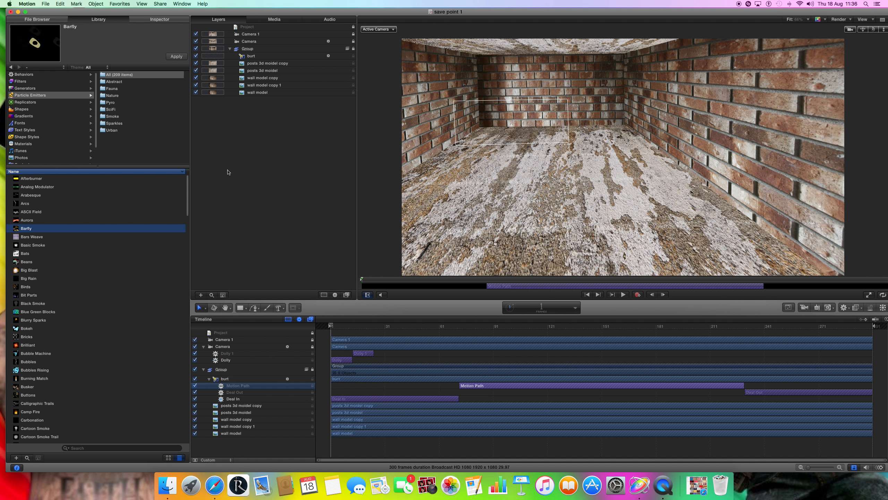
key(Down)
key(Down)
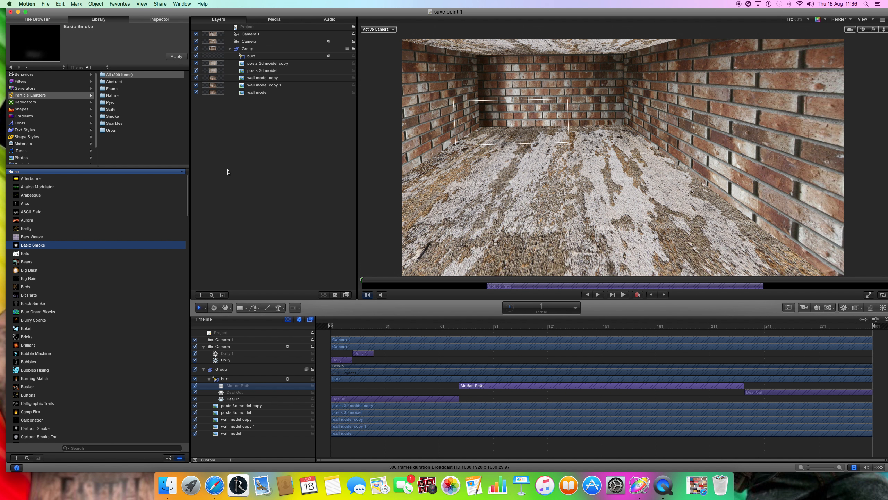
key(Down)
key(Down)
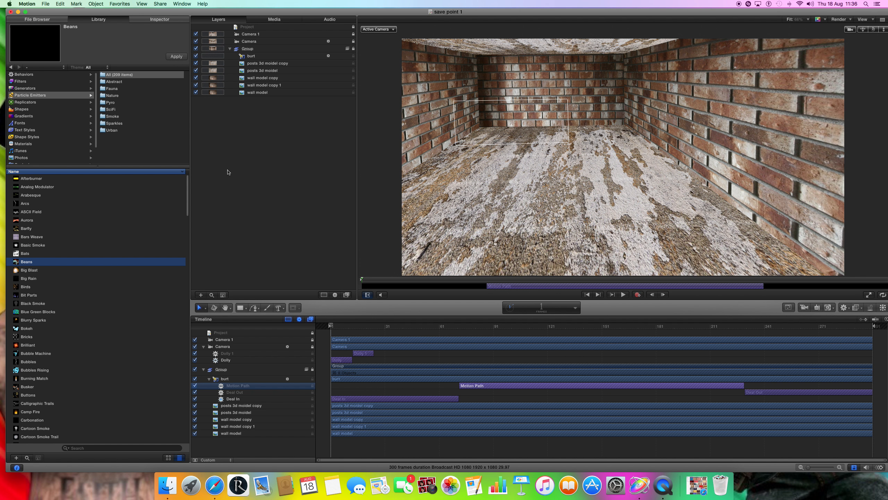
key(Down)
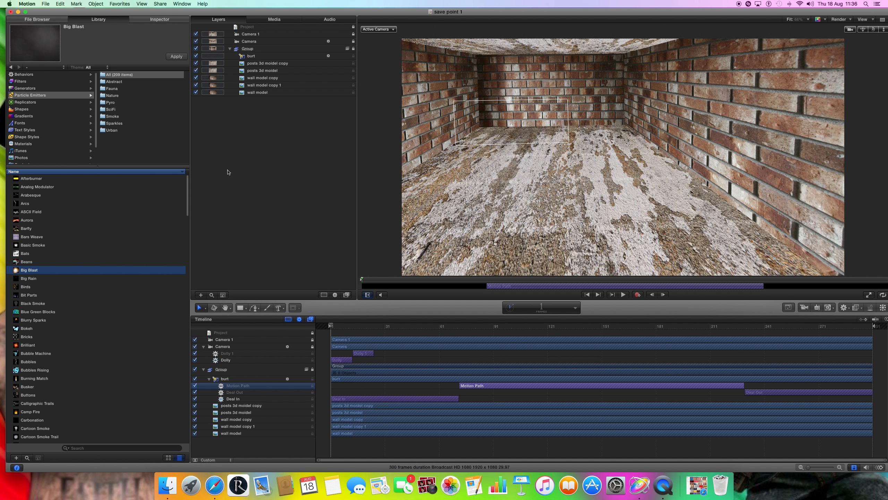
key(Down)
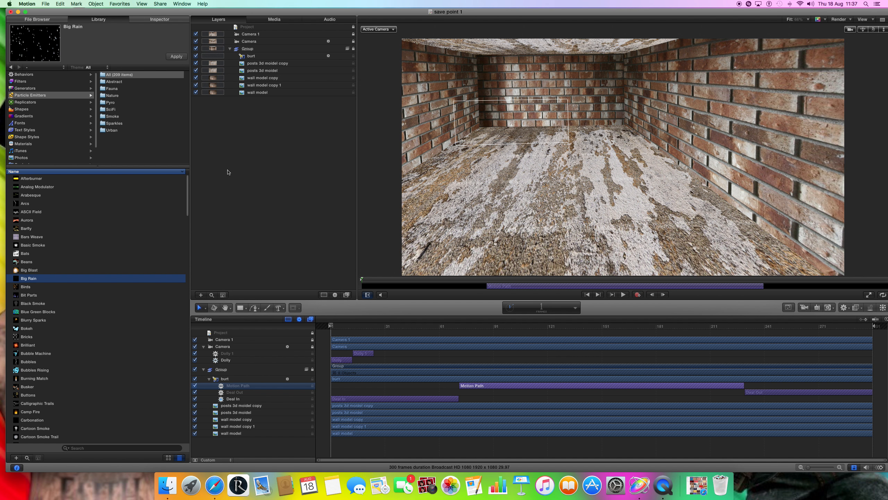
key(Down)
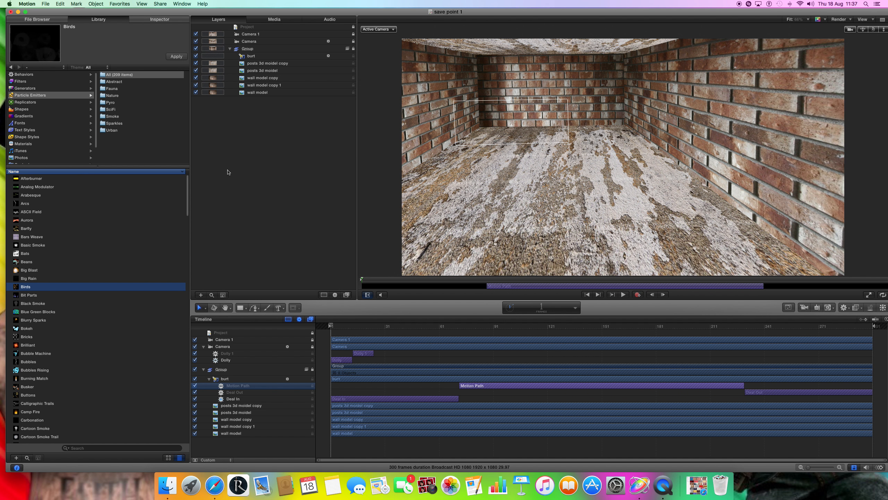
key(Down)
key(Down)
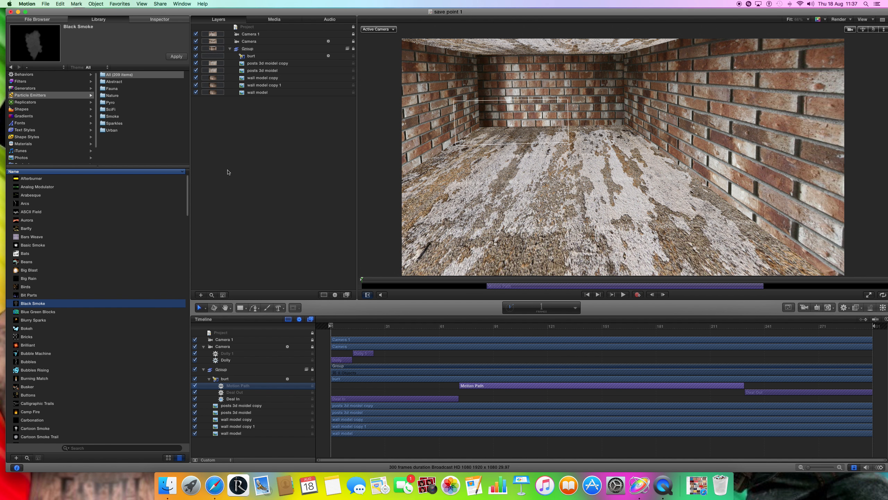
key(Down)
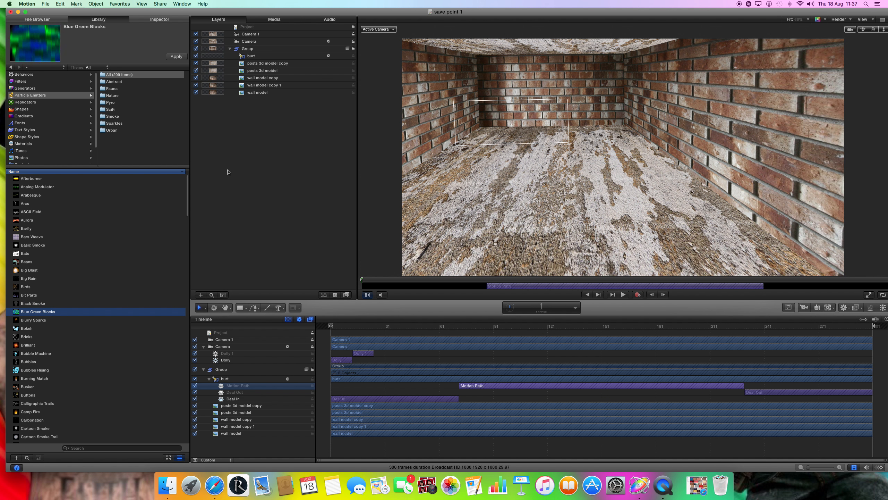
key(Down)
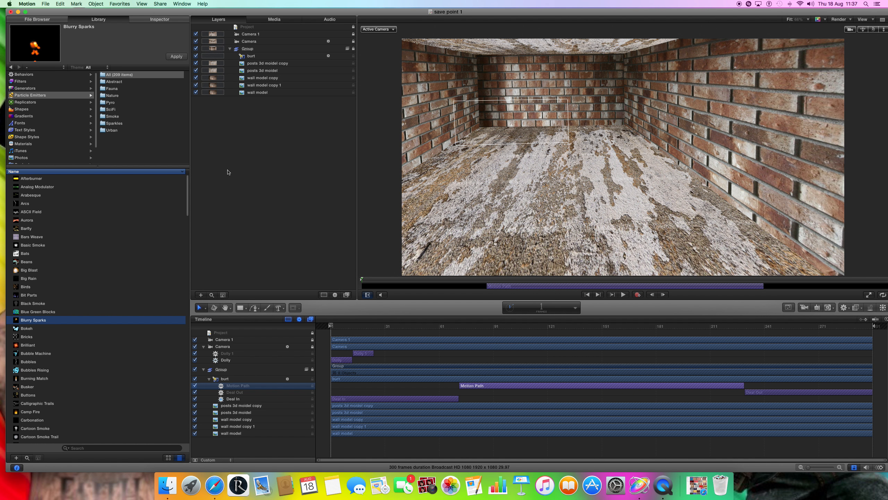
key(Down)
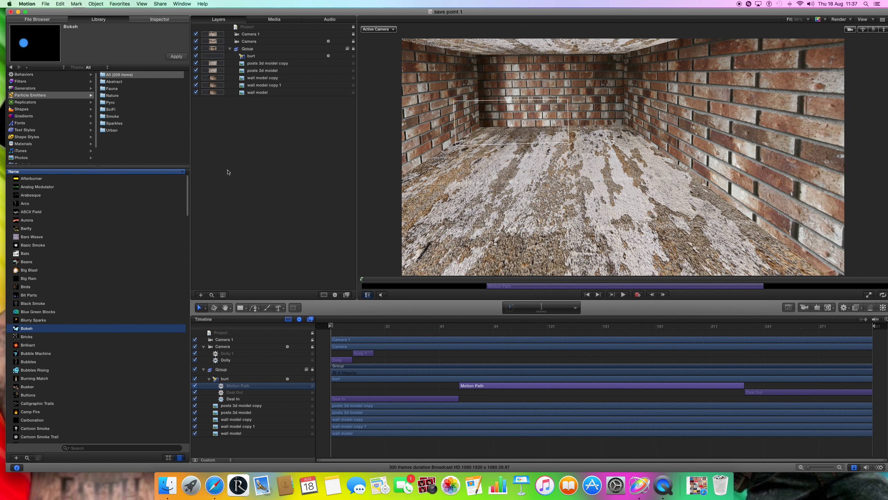
key(Up)
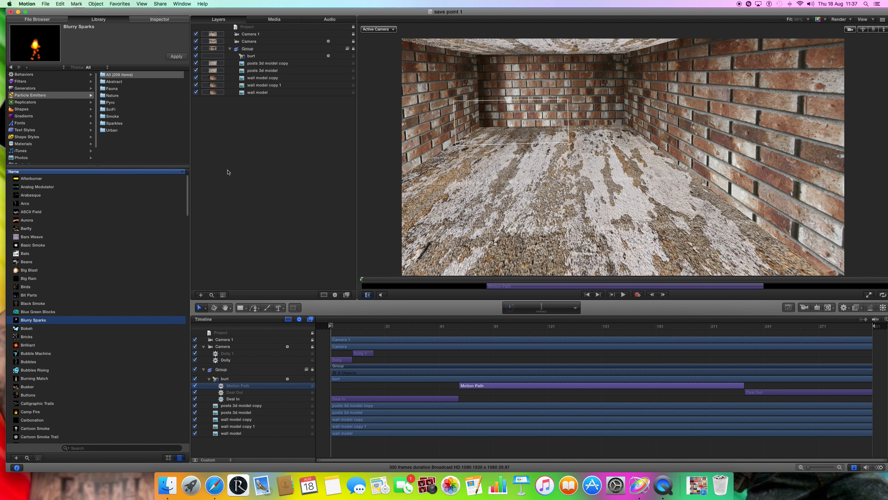
key(Down)
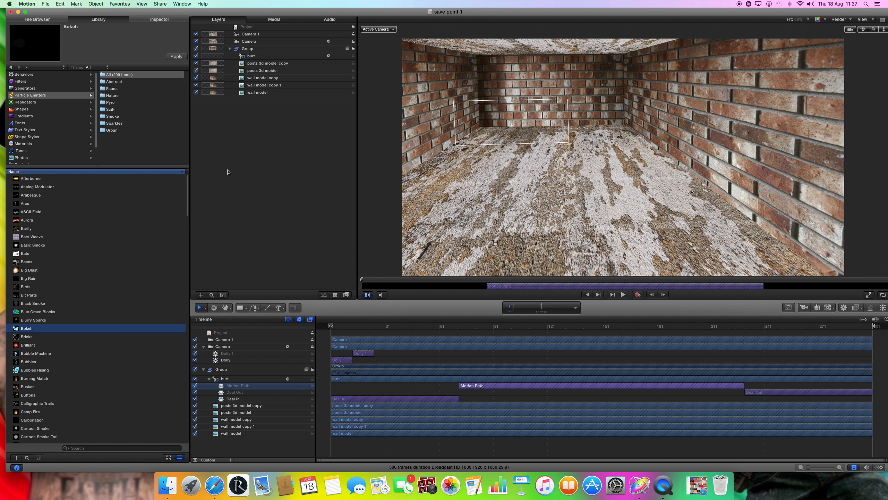
key(Down)
key(Down)
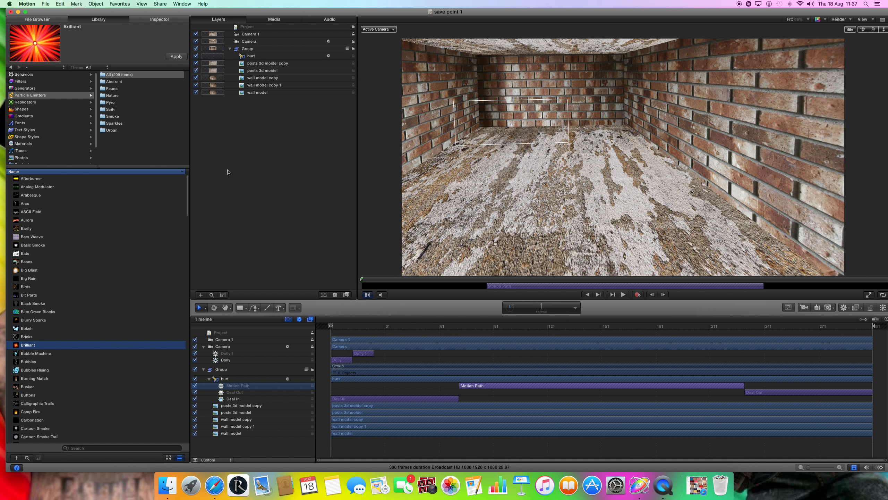
key(Down)
key(Down)
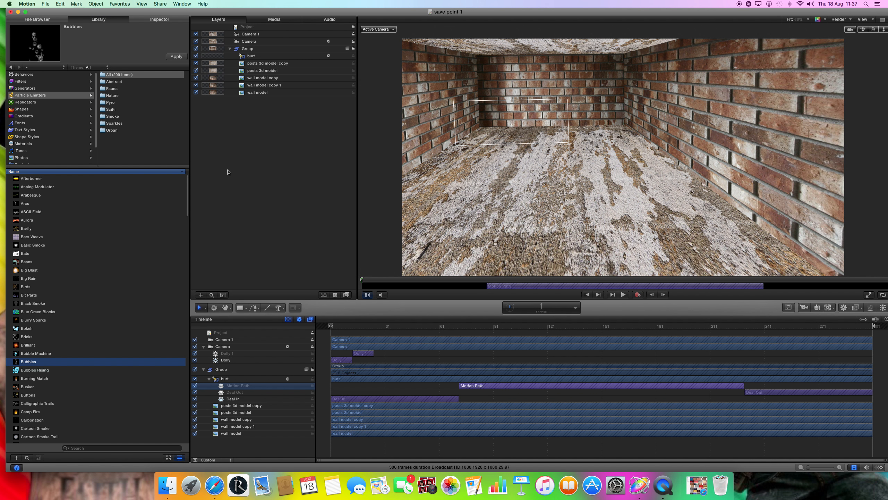
key(Down)
key(Down)
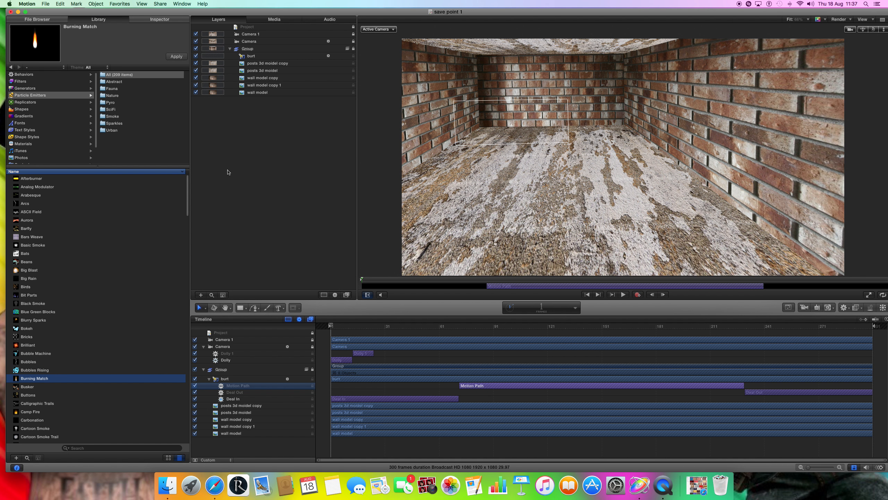
key(Down)
key(Down)
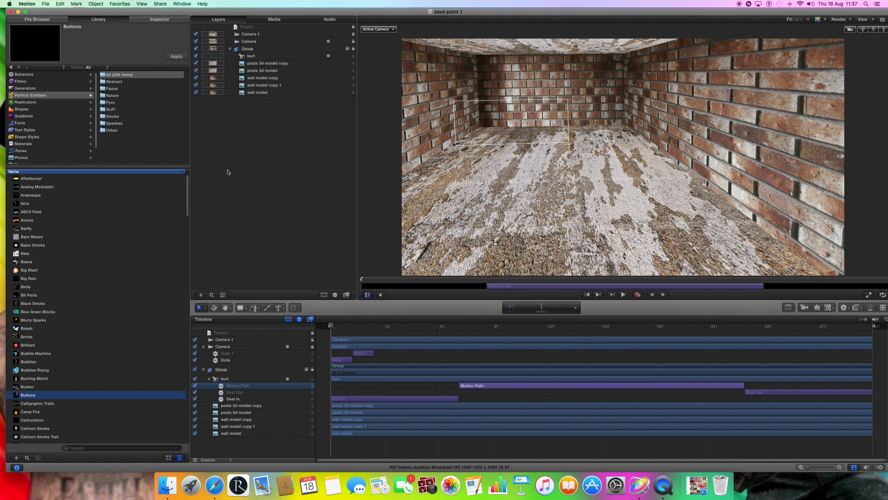
key(Down)
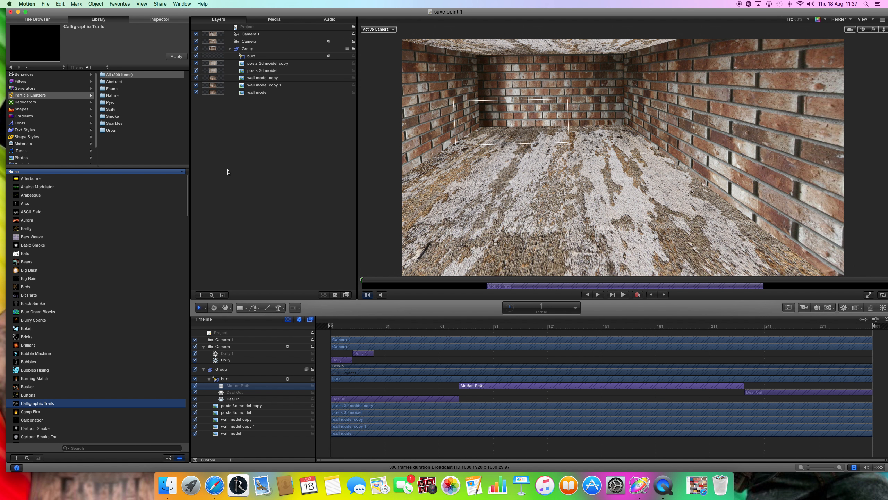
key(Down)
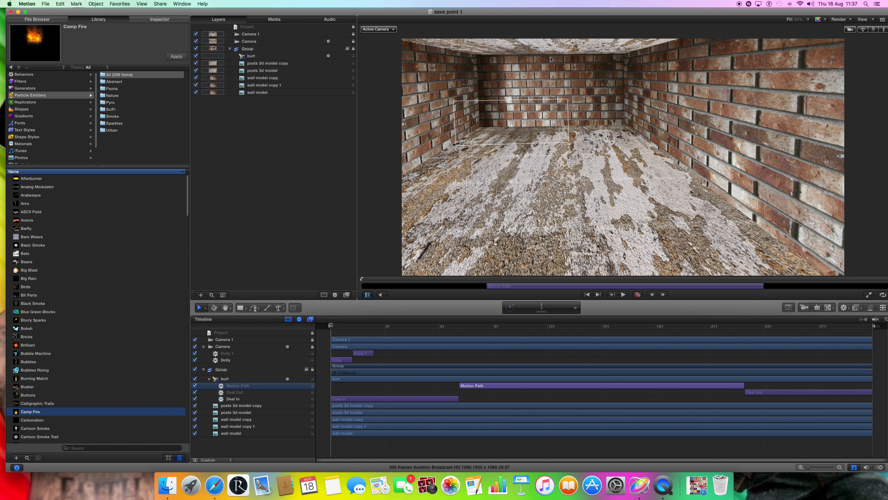
- Unlock the Project, Camera 1, Camera and Group layers, and add the Camp Fire emitter to the Group
click(876, 30)
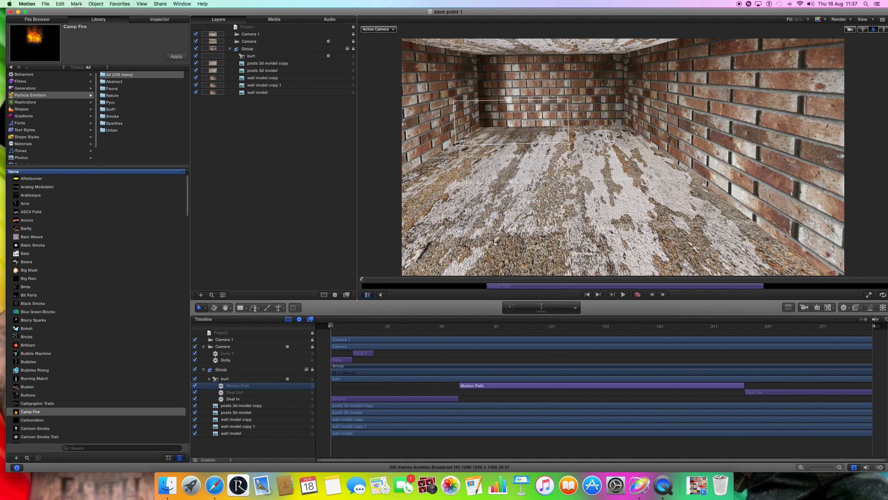
drag(820, 16, 694, 13)
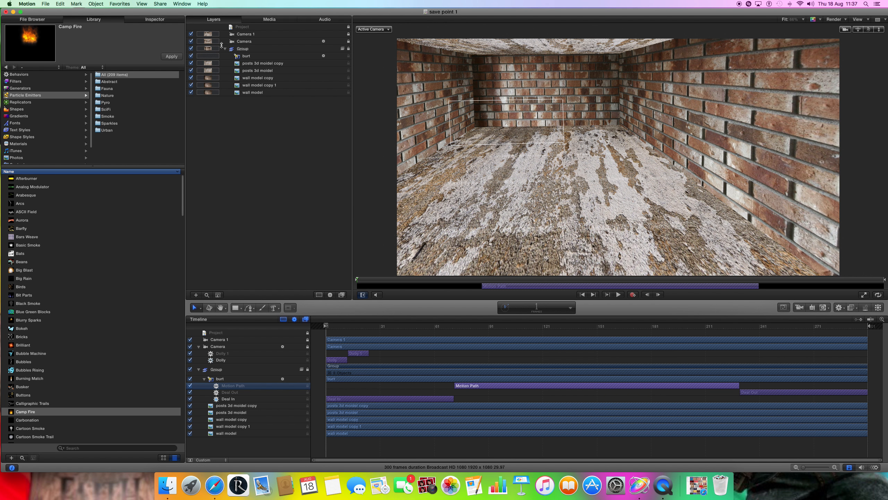
click(175, 57)
click(349, 26)
click(348, 34)
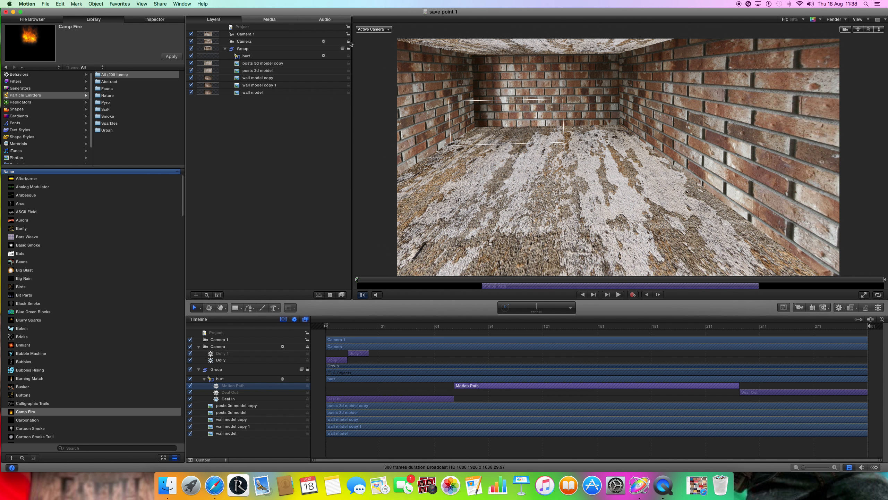
click(349, 41)
click(348, 49)
click(172, 56)
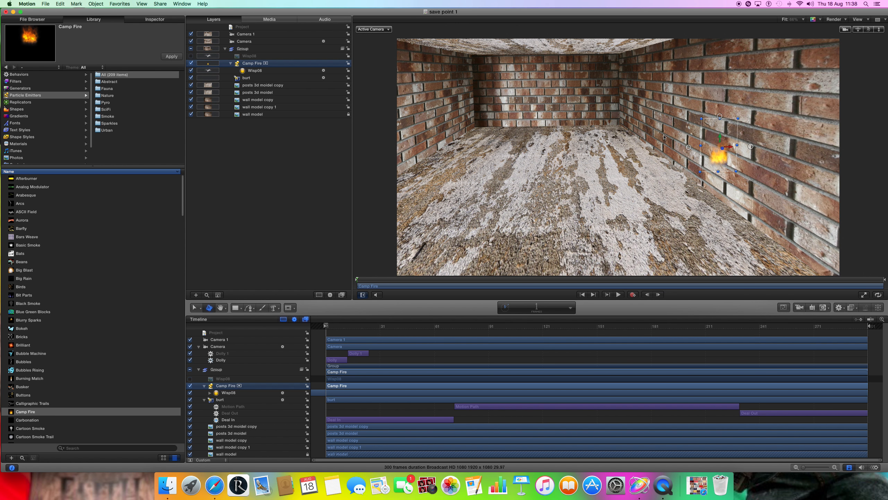
- Move the Camp Fire emitter to the back of the room at about X -761 px, Y 79 px, and check its placement in depth
drag(716, 155, 560, 140)
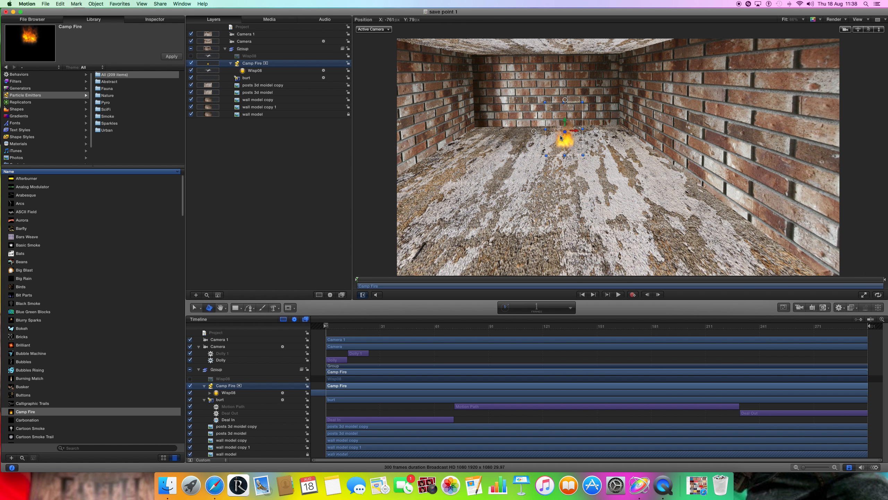
mouse_move(868, 30)
mouse_down()
mouse_move(847, 30)
mouse_move(850, 22)
mouse_move(874, 32)
mouse_move(842, 31)
mouse_move(862, 30)
mouse_up()
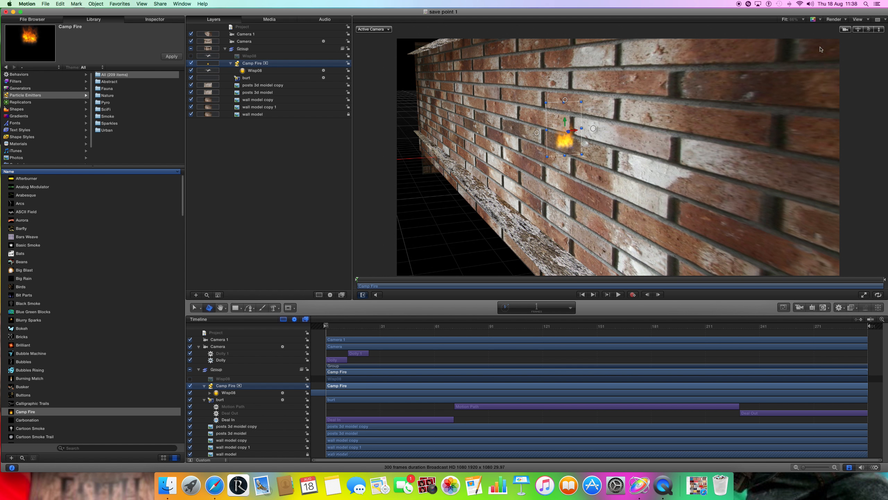
double_click(869, 29)
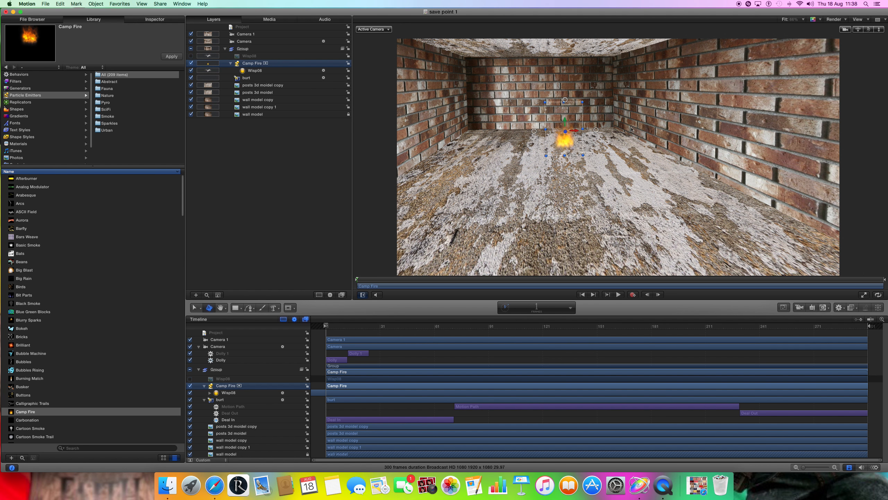
- Stretch the Camp Fire emitter sideways in both directions across the back of the room and increase its height
drag(542, 131, 399, 131)
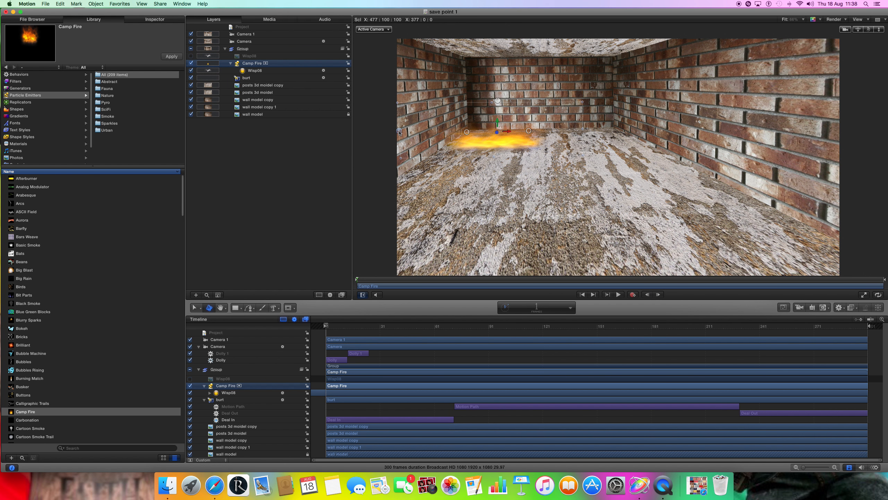
drag(582, 129, 694, 132)
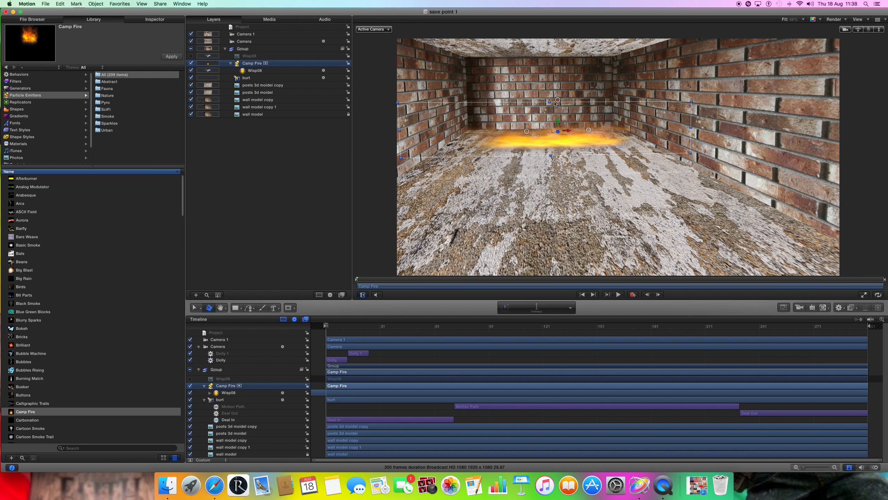
drag(549, 102, 554, 168)
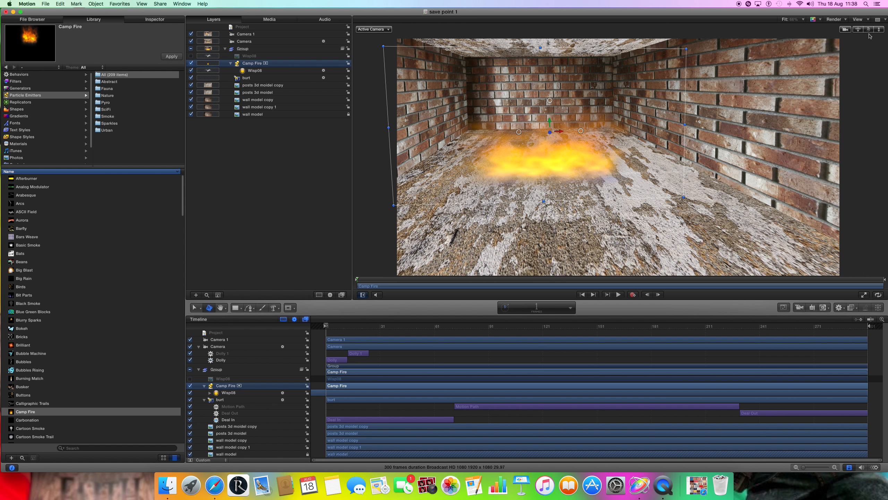
- Raise the enlarged Camp Fire emitter slightly towards the back wall, to about X -825 px and Y 117 px
mouse_move(868, 30)
mouse_down()
mouse_move(868, 14)
mouse_move(870, 29)
mouse_up()
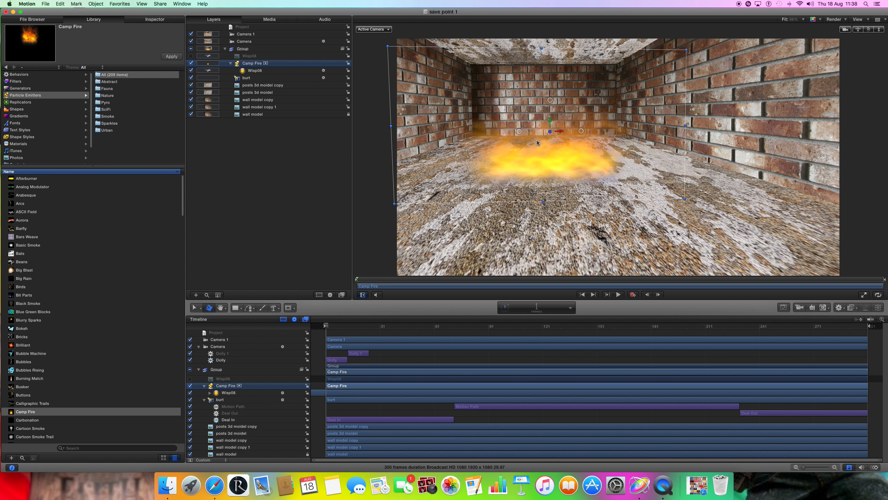
drag(544, 156, 546, 146)
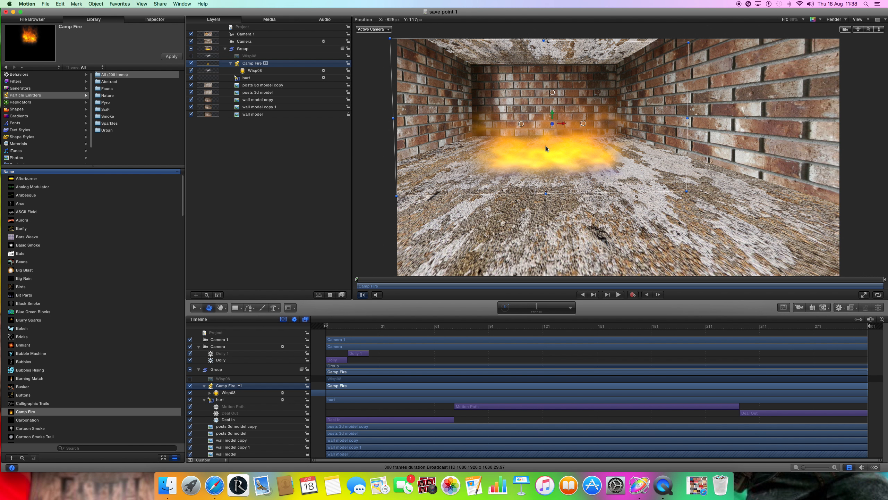
click(869, 262)
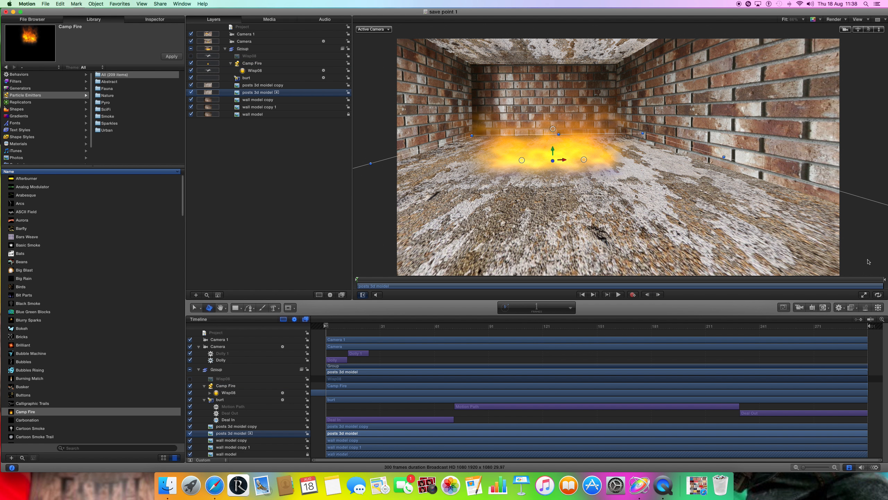
- Play the project through to frame 300 to check the Camp Fire emitter in the animated room
click(887, 186)
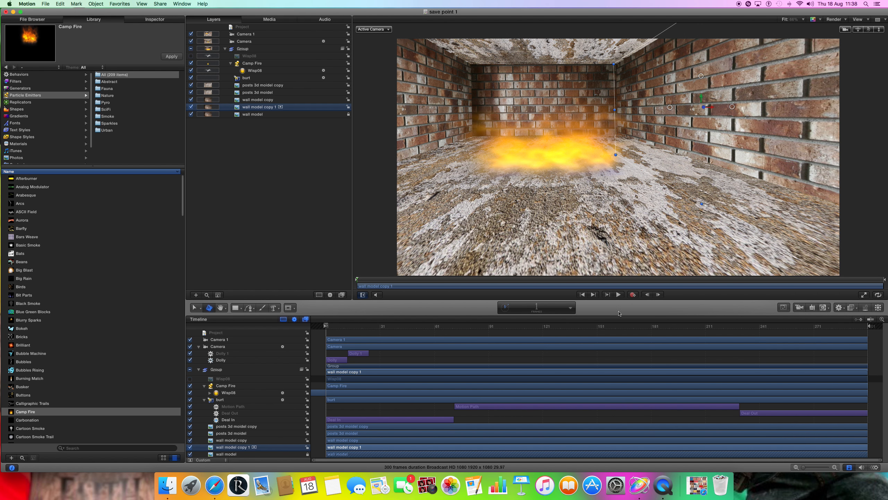
click(618, 295)
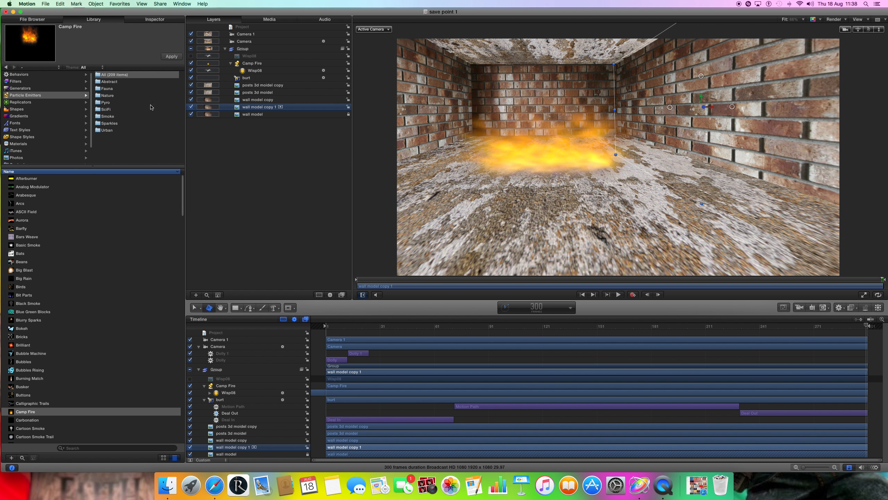
- Preview the particle emitters in the library one after another, from Carbonation through Cartoon Smoke Trail, Cattail, Circle City and Clipped Indicator to Clockwork
click(25, 420)
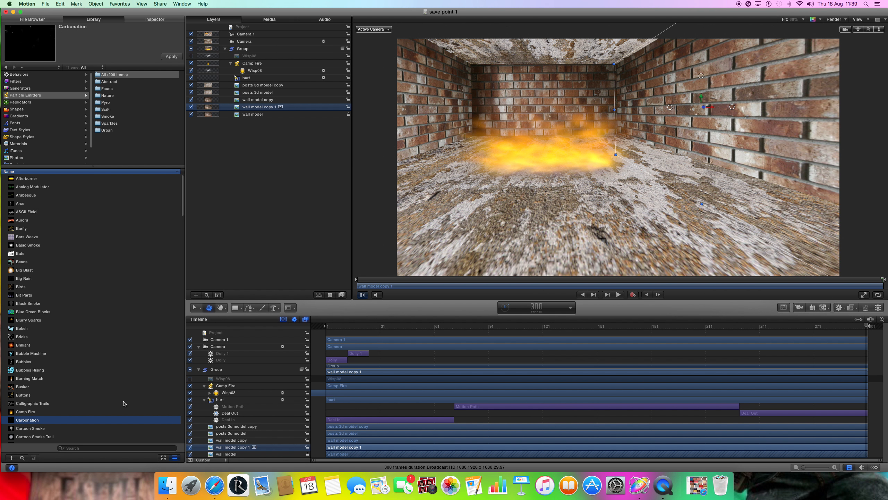
key(Down)
key(Down)
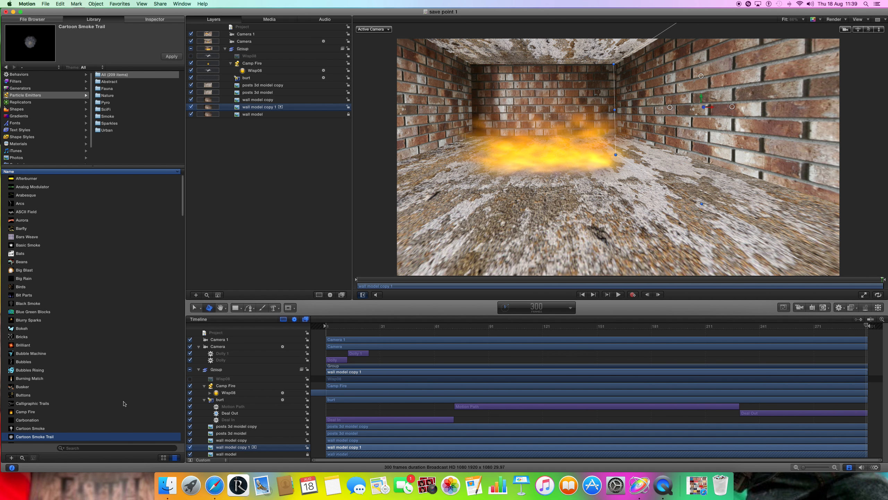
key(Down)
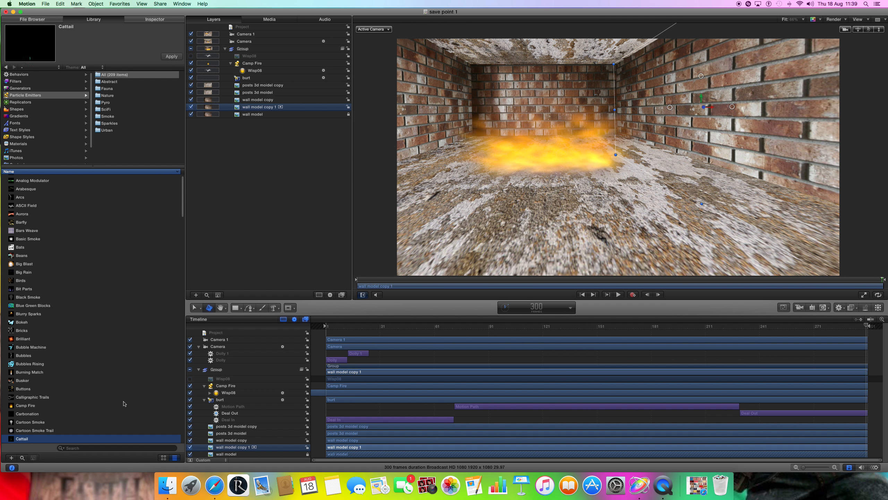
key(Down)
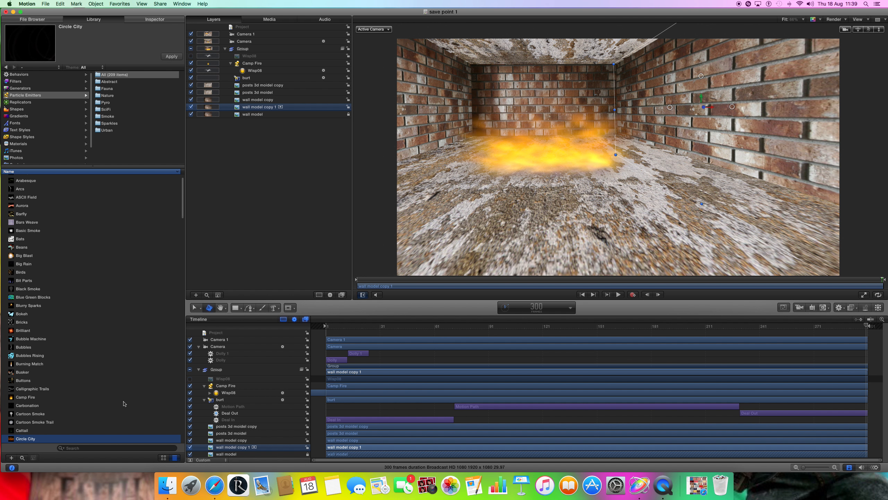
key(Down)
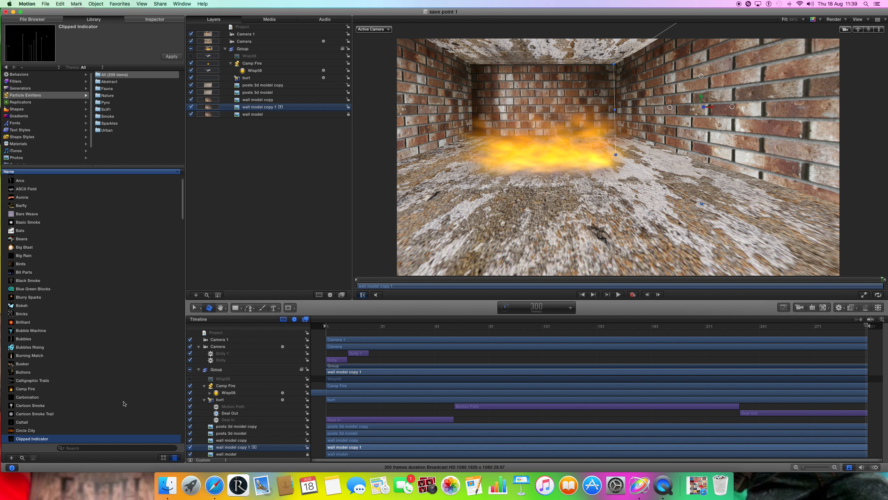
key(Down)
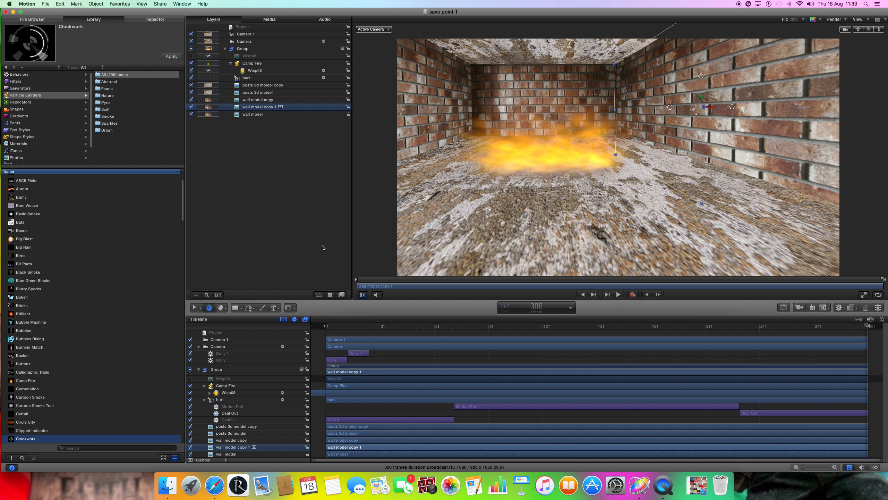
- Start a movie export of the project and show the available export codecs
click(162, 4)
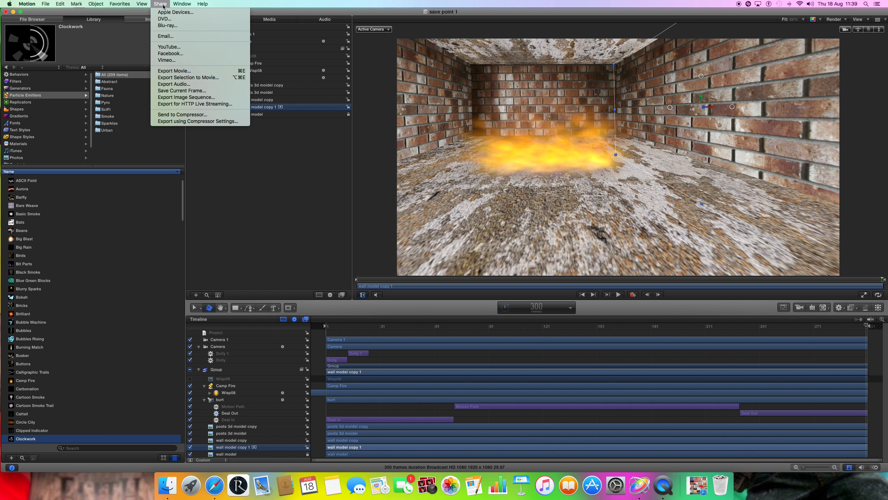
click(211, 72)
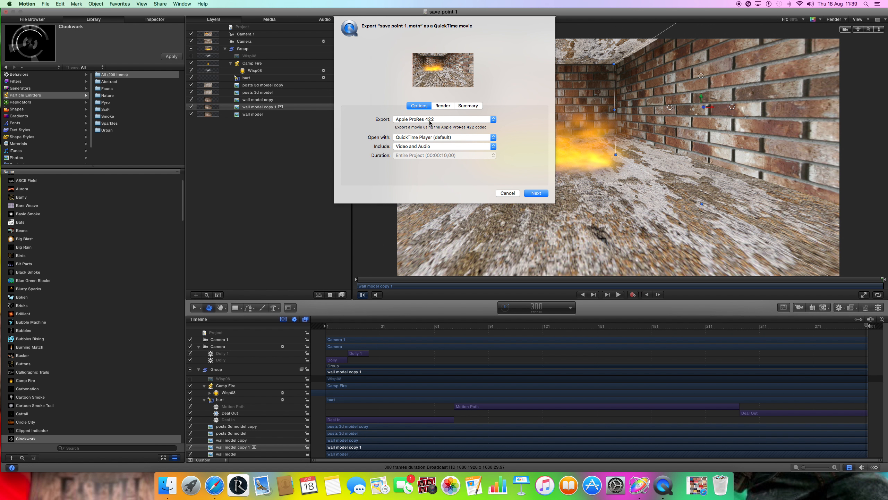
click(492, 120)
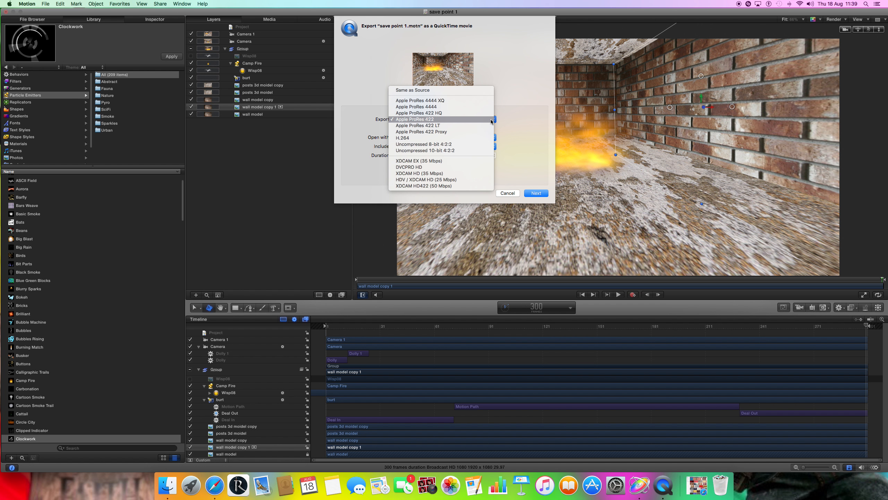